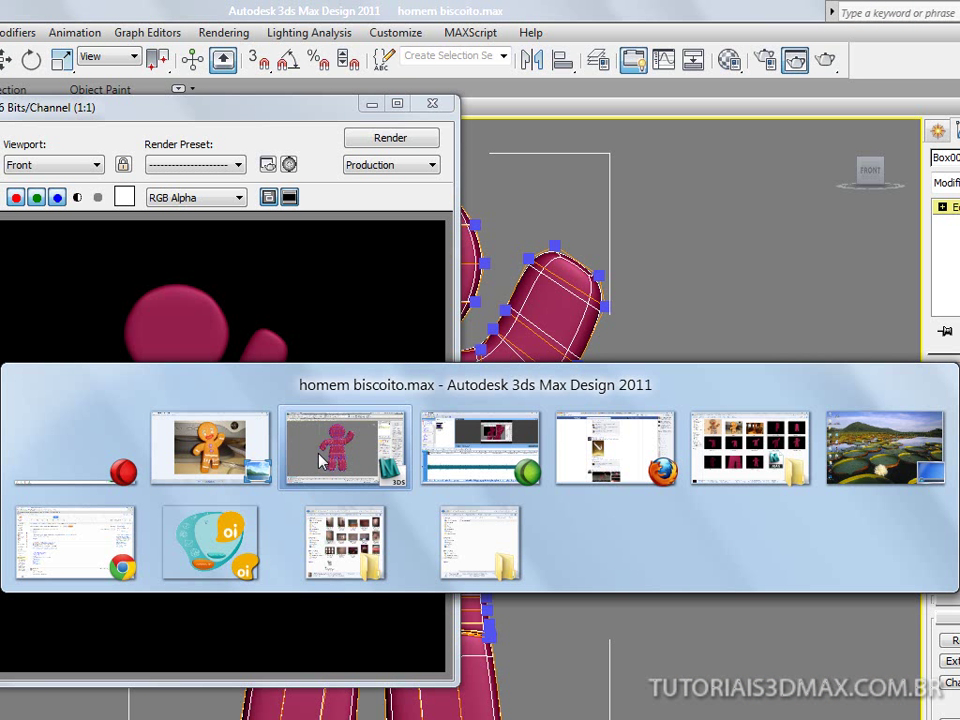
# Step: Switch to 3ds Max, close the rendered image and turn off NURMS subdivision for the gingerbread man's mesh
pyautogui.click(322, 460)
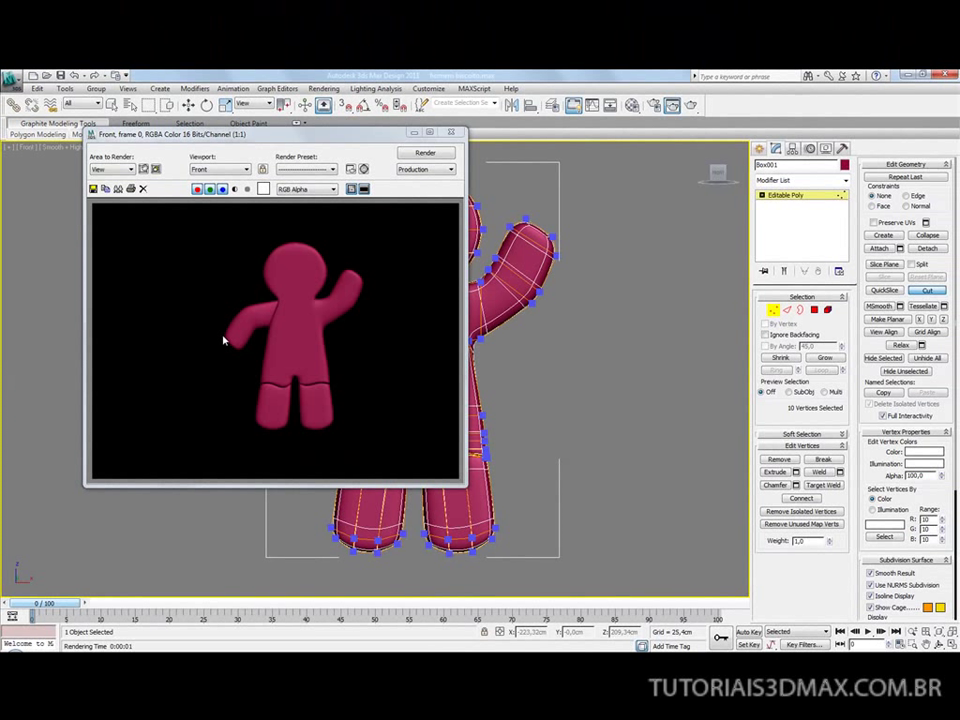
pyautogui.click(452, 133)
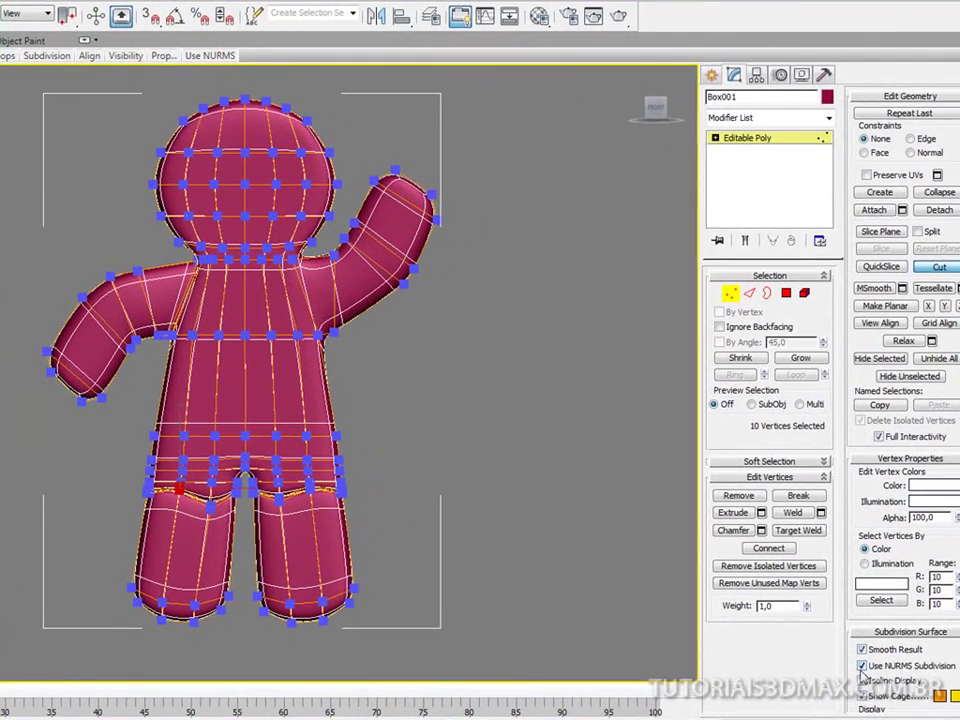
pyautogui.click(871, 585)
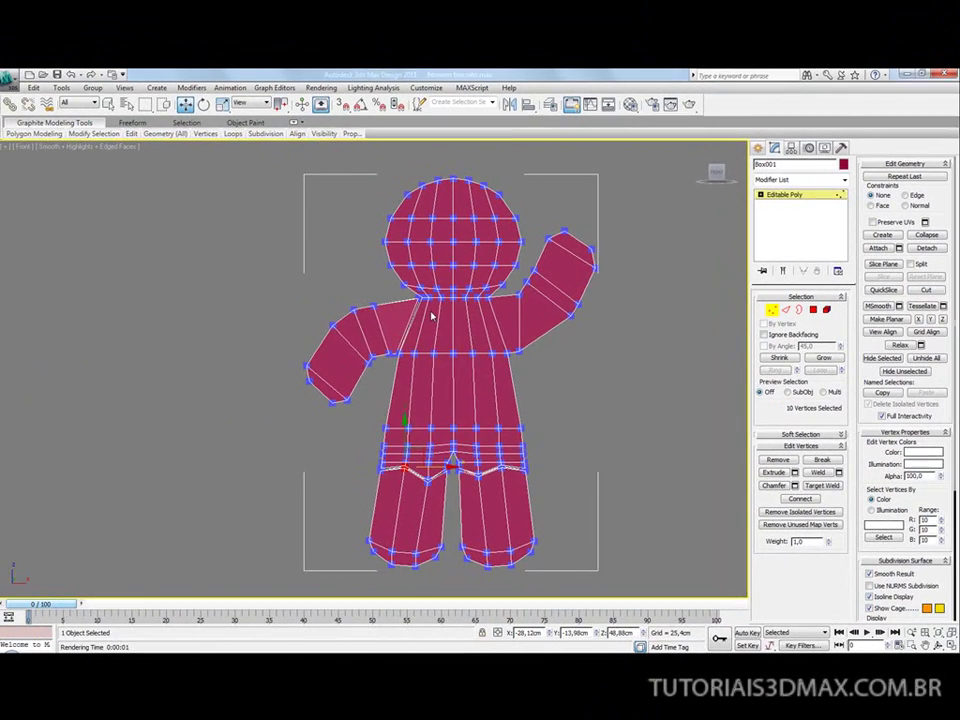
pyautogui.hotkey('alt', 'Tab')
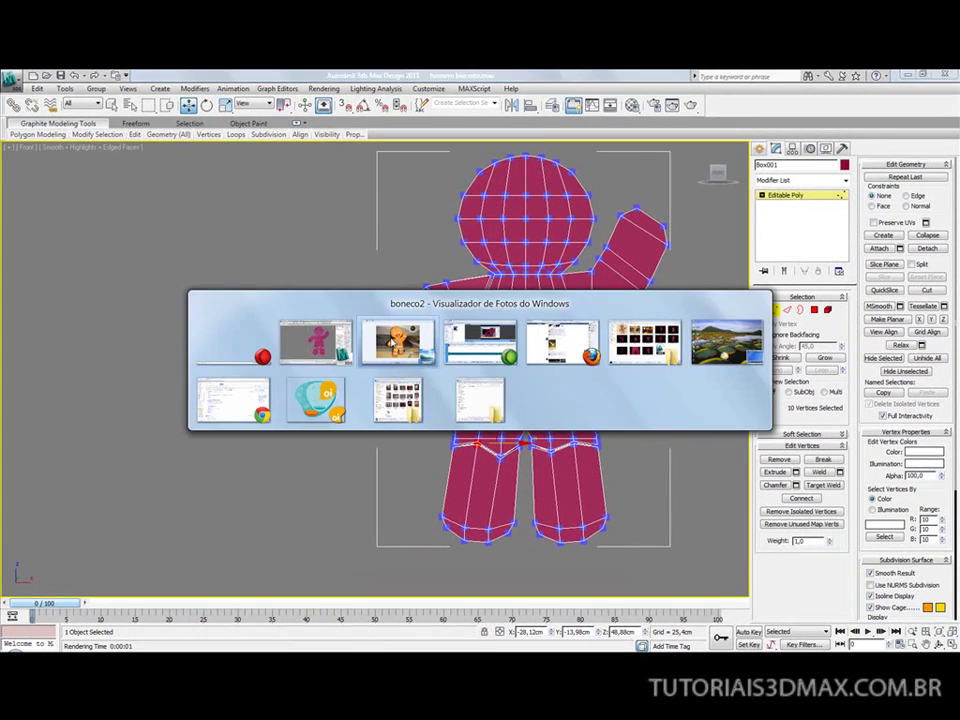
pyautogui.hotkey('alt', 'Tab')
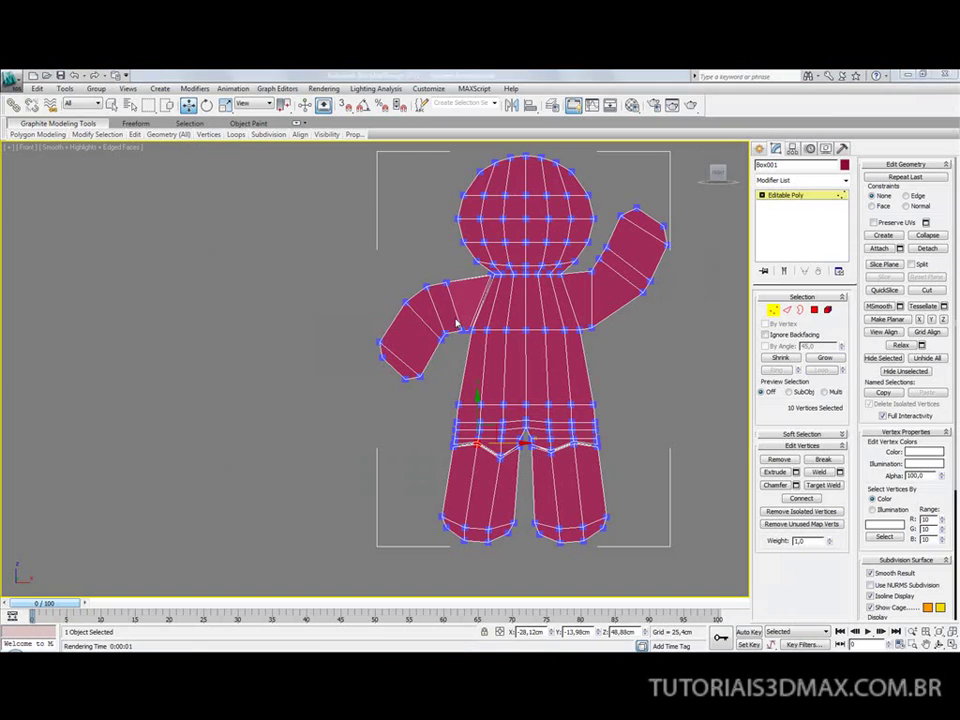
# Step: Thicken the raised arm by moving its five head-side vertices toward the head and upward, and shift its underarm vertex slightly outward
pyautogui.moveTo(615, 227); pyautogui.dragTo(528, 271, button='middle')
pyautogui.moveTo(559, 313); pyautogui.dragTo(504, 441, button='middle')
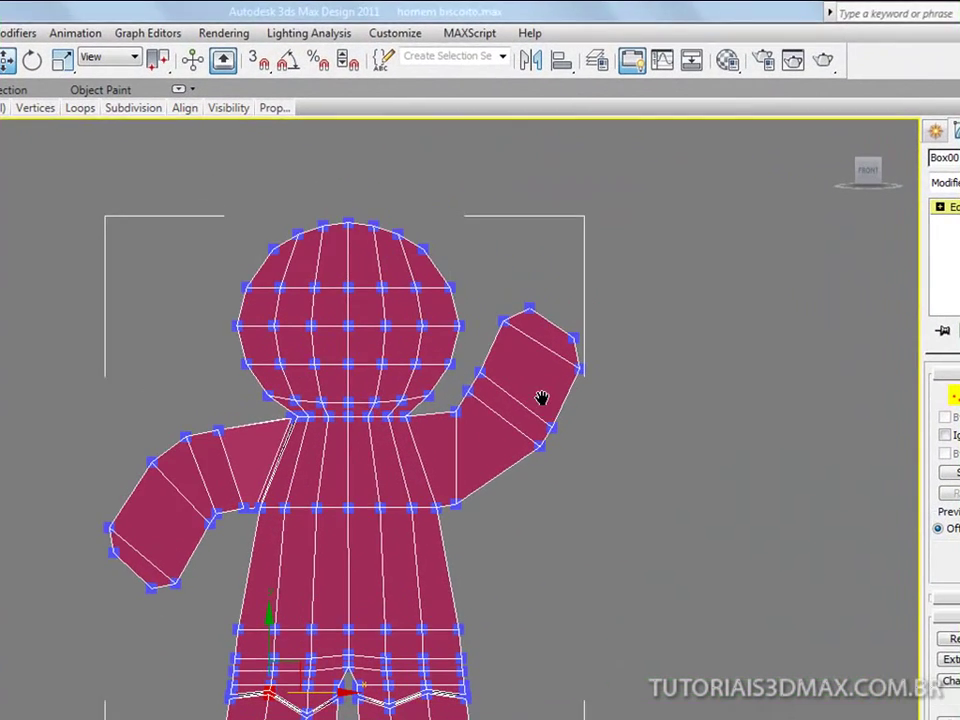
pyautogui.scroll(2, 542, 342)
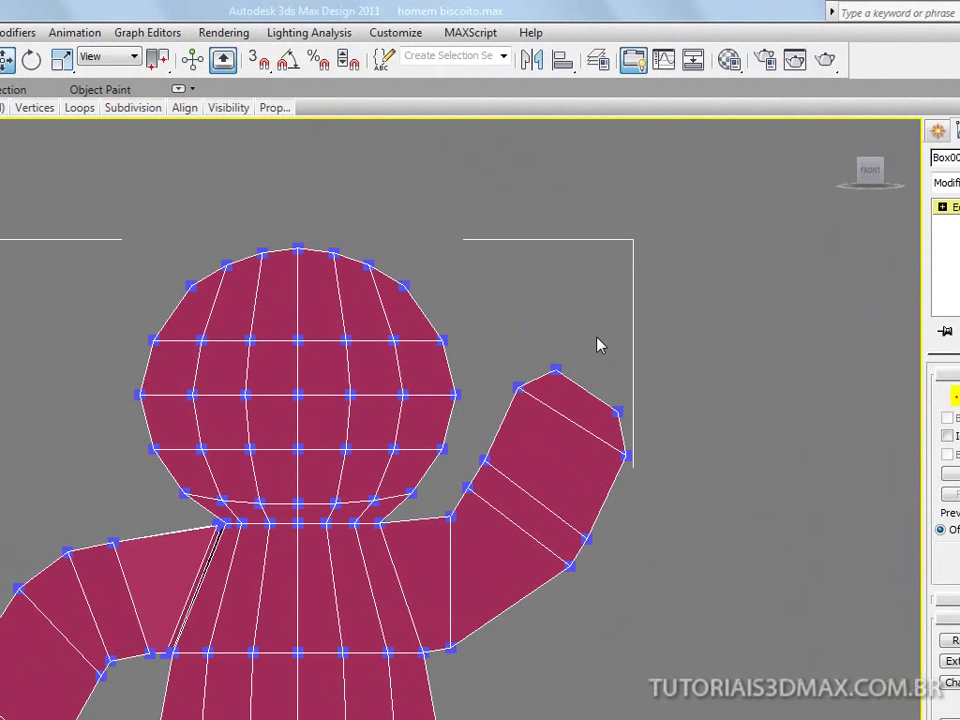
pyautogui.moveTo(600, 345); pyautogui.dragTo(502, 414)
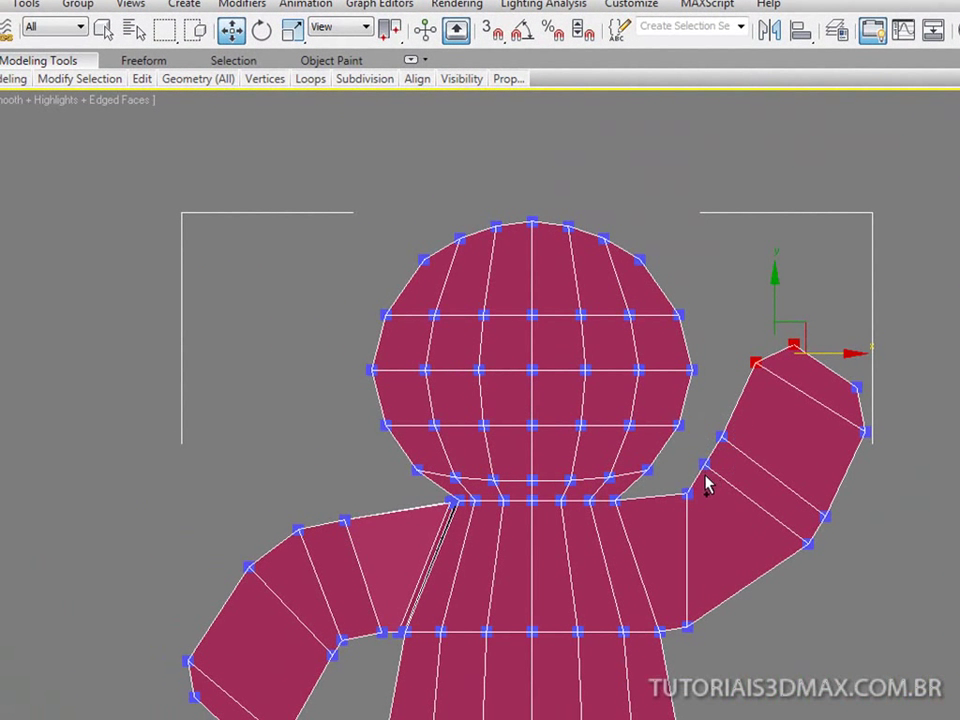
pyautogui.keyDown('ctrl'); pyautogui.moveTo(705, 475); pyautogui.dragTo(705, 499); pyautogui.keyUp('ctrl')
pyautogui.keyDown('ctrl'); pyautogui.click(684, 493); pyautogui.keyUp('ctrl')
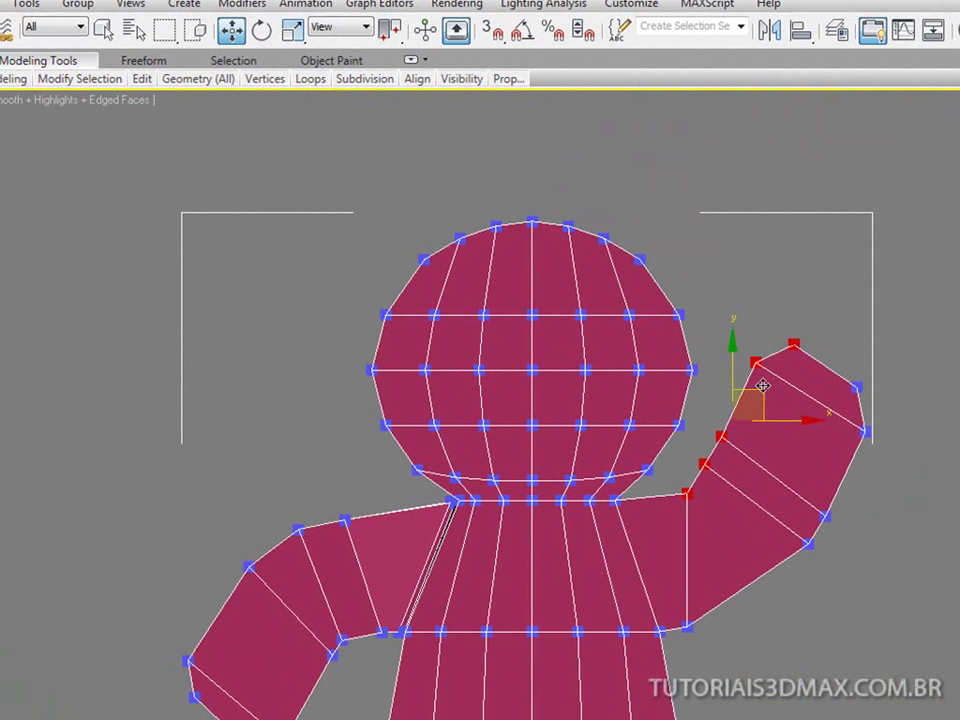
pyautogui.moveTo(803, 424); pyautogui.dragTo(786, 420)
pyautogui.moveTo(724, 347); pyautogui.dragTo(722, 336)
pyautogui.moveTo(793, 412); pyautogui.dragTo(785, 416)
pyautogui.moveTo(732, 658); pyautogui.dragTo(685, 615)
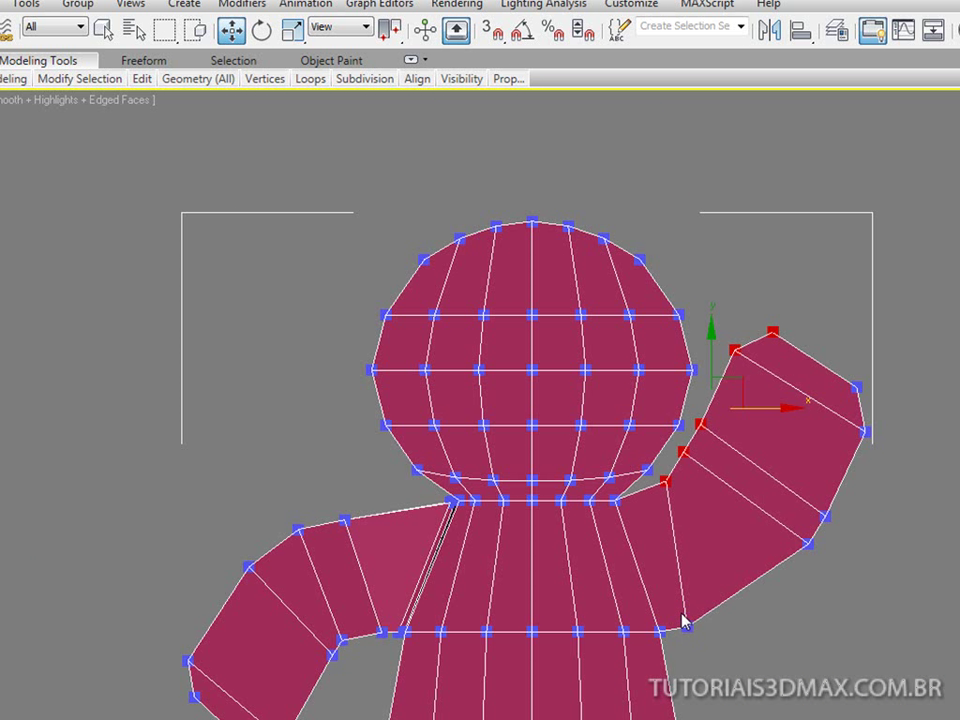
pyautogui.click(685, 622)
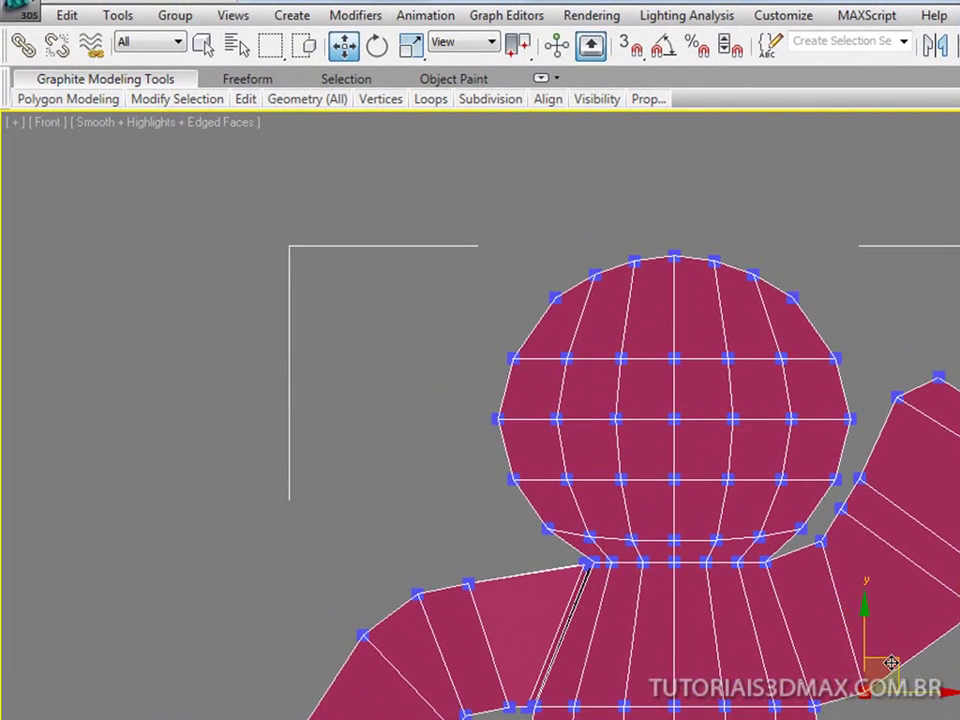
# Step: Try to move five vertices along the lowered arm's underside and hand down and toward the body, and undo both moves
pyautogui.moveTo(605, 563); pyautogui.dragTo(843, 340, button='middle')
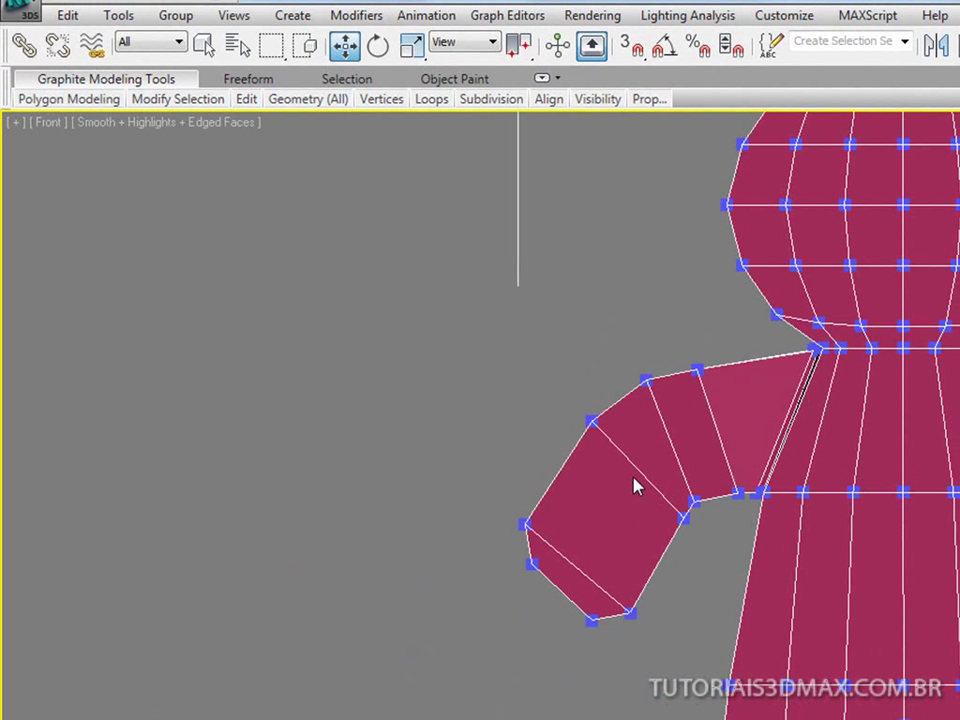
pyautogui.moveTo(719, 352); pyautogui.dragTo(639, 407)
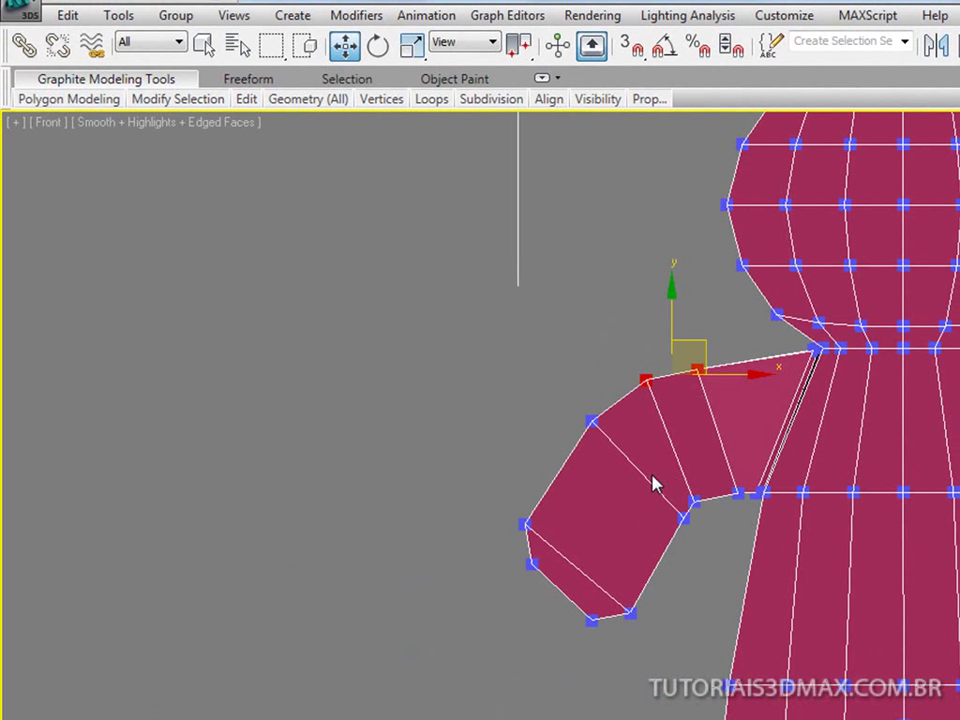
pyautogui.moveTo(747, 531); pyautogui.dragTo(748, 540)
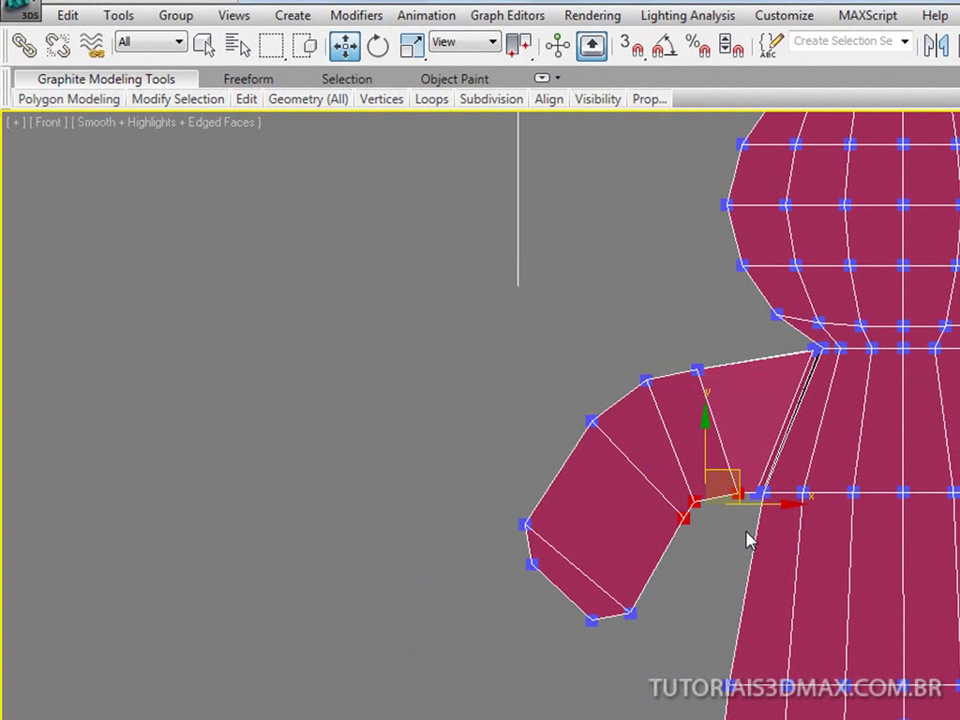
pyautogui.keyDown('ctrl'); pyautogui.moveTo(585, 612); pyautogui.dragTo(586, 614); pyautogui.keyUp('ctrl')
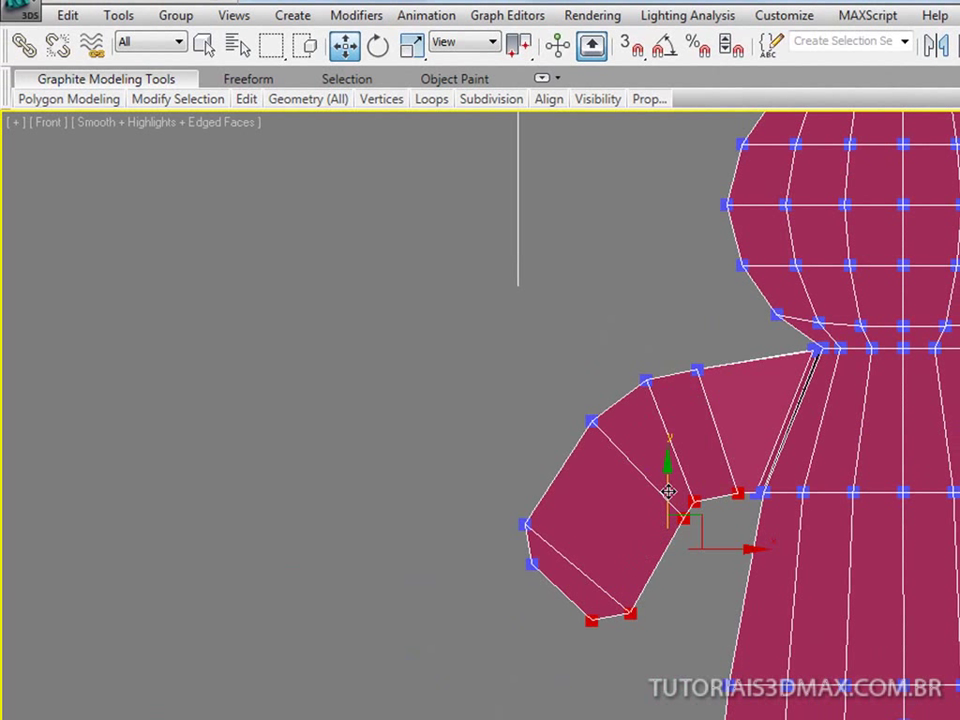
pyautogui.moveTo(669, 466); pyautogui.dragTo(669, 477)
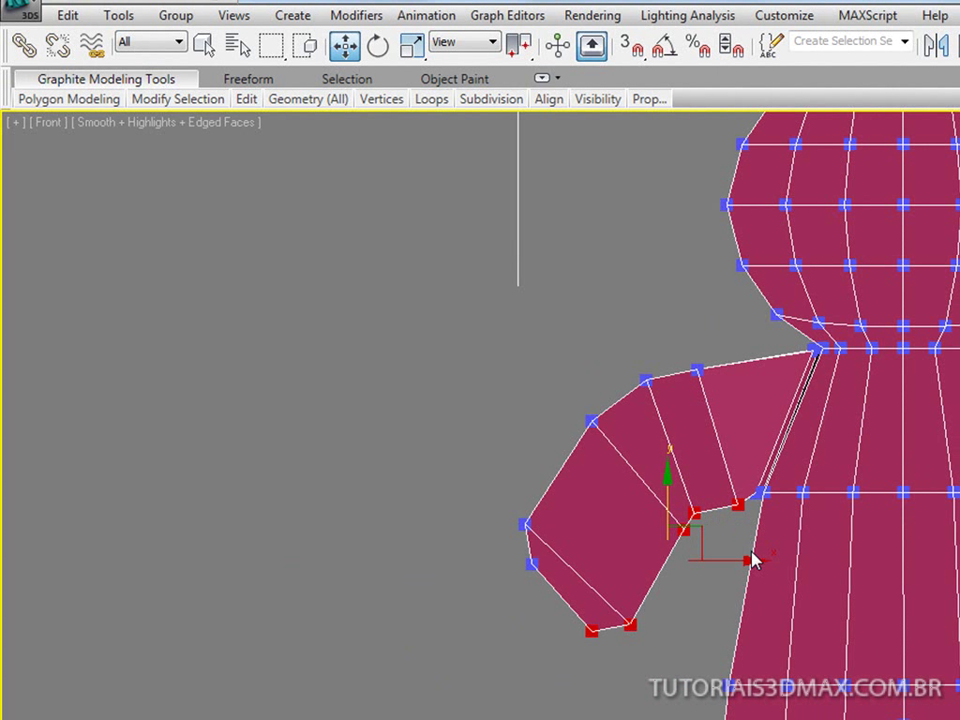
pyautogui.moveTo(752, 560); pyautogui.dragTo(748, 548)
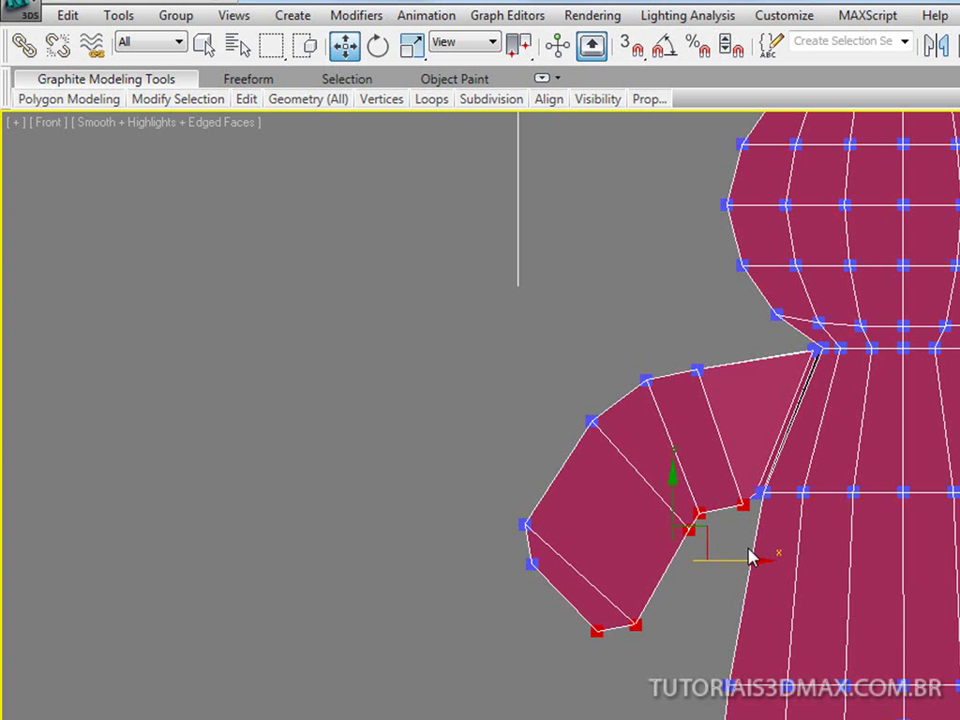
pyautogui.hotkey('ctrl', 'z')
pyautogui.hotkey('ctrl', 'z')
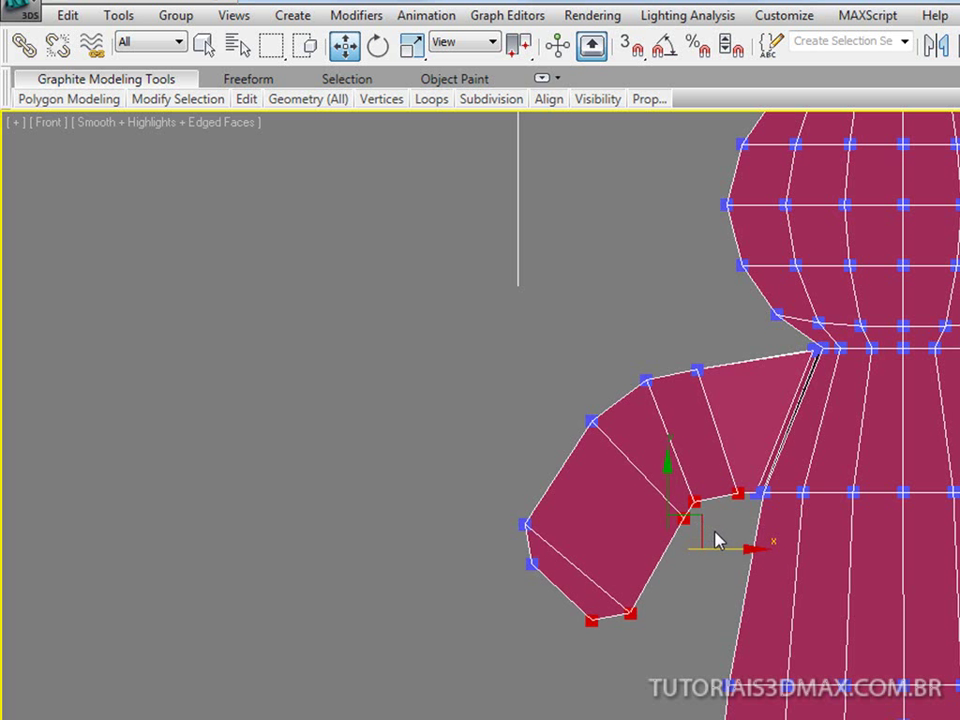
# Step: Move the lowered arm's elbow and inner hand vertices down and toward the body, and raise the upper vertex nearest the shoulder
pyautogui.moveTo(714, 583); pyautogui.dragTo(660, 487)
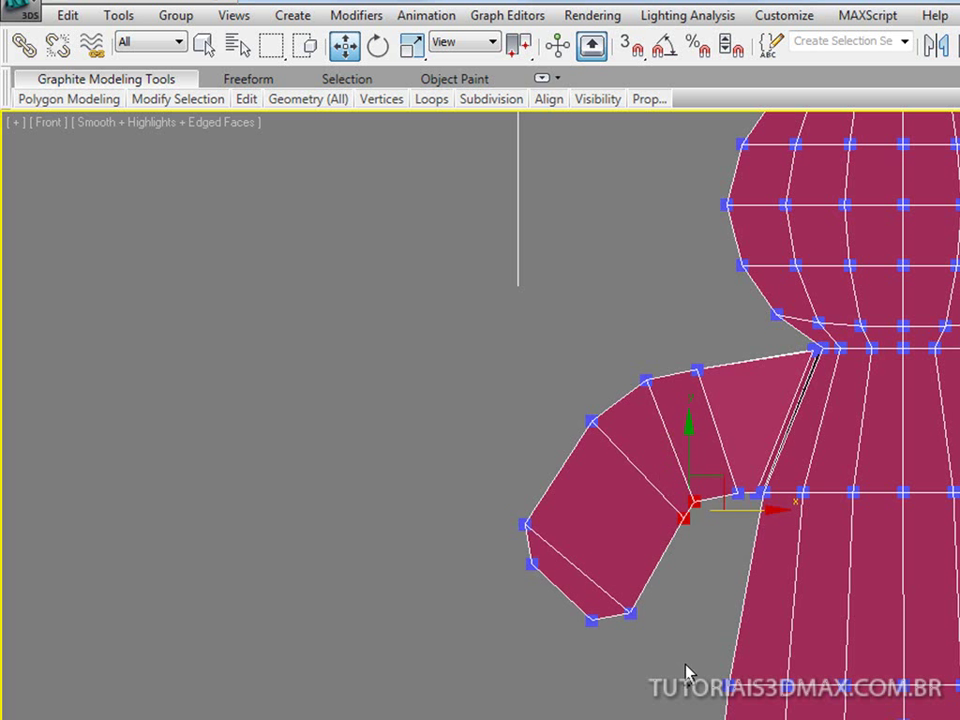
pyautogui.keyDown('ctrl'); pyautogui.moveTo(686, 665); pyautogui.dragTo(553, 592); pyautogui.keyUp('ctrl')
pyautogui.moveTo(649, 476); pyautogui.dragTo(650, 481)
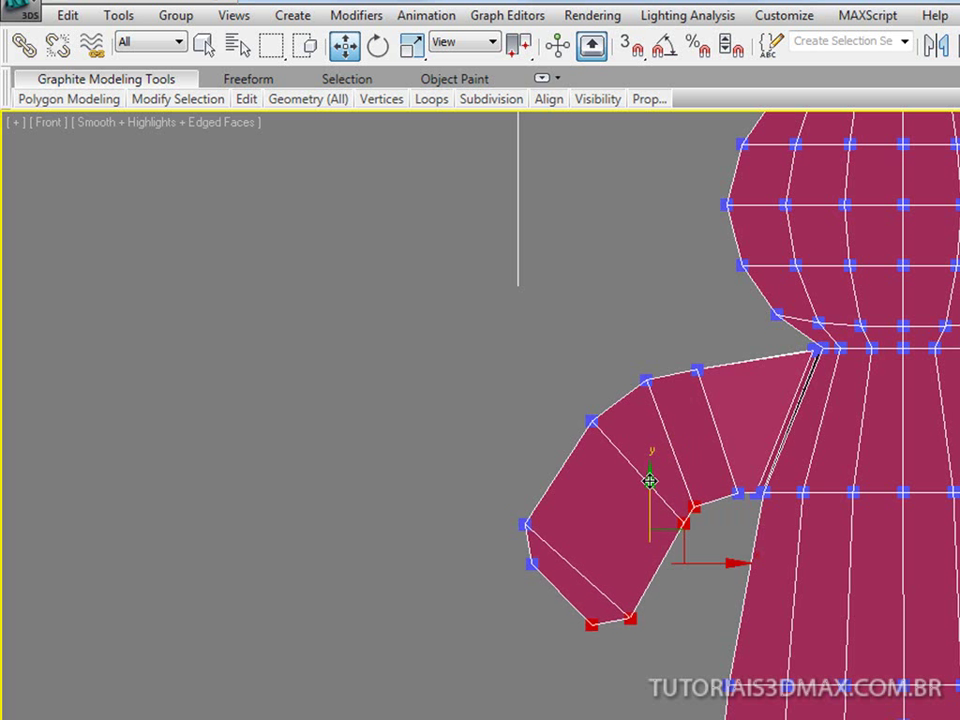
pyautogui.moveTo(731, 568); pyautogui.dragTo(739, 570)
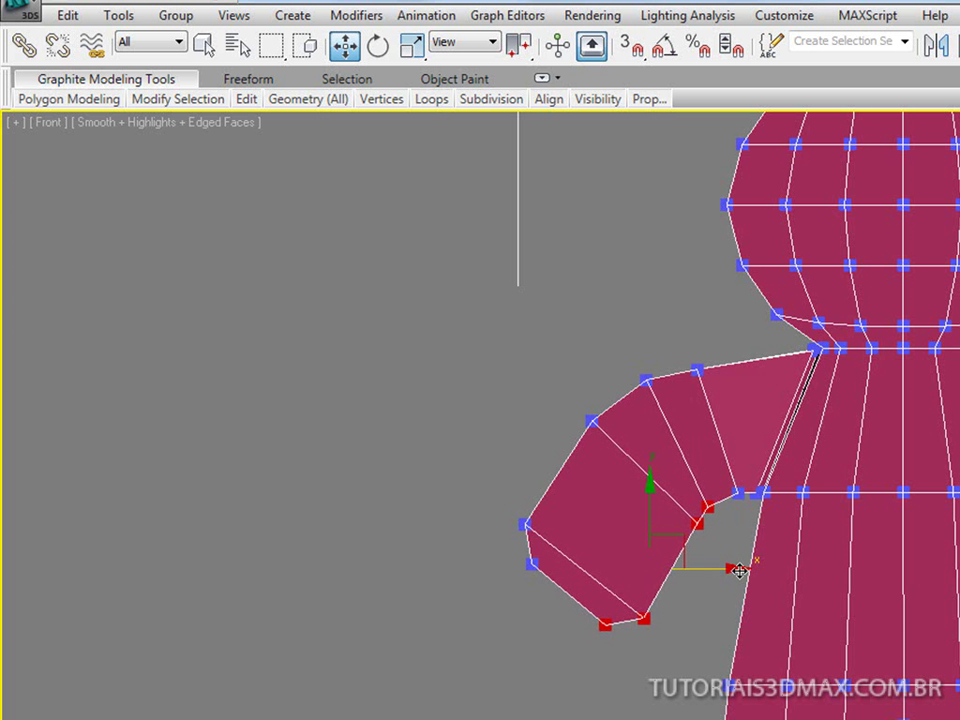
pyautogui.click(697, 371)
pyautogui.moveTo(701, 321); pyautogui.dragTo(701, 312)
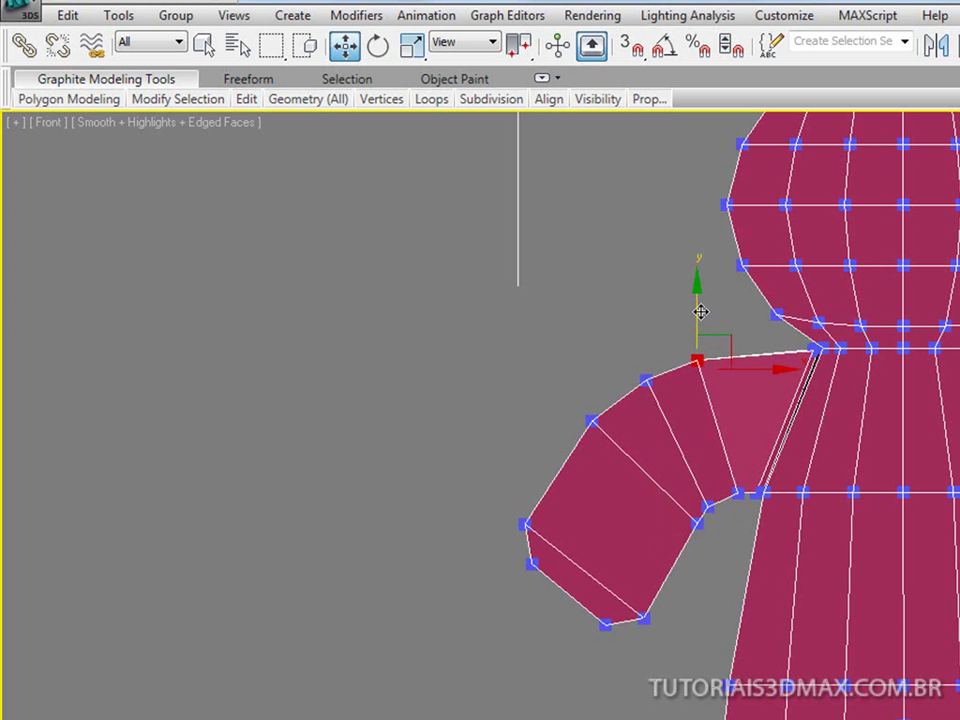
# Step: Round off the lowered arm's hand by moving its outer vertices outward and repositioning the tip vertices
pyautogui.moveTo(471, 501); pyautogui.dragTo(541, 567)
pyautogui.moveTo(592, 544); pyautogui.dragTo(586, 543)
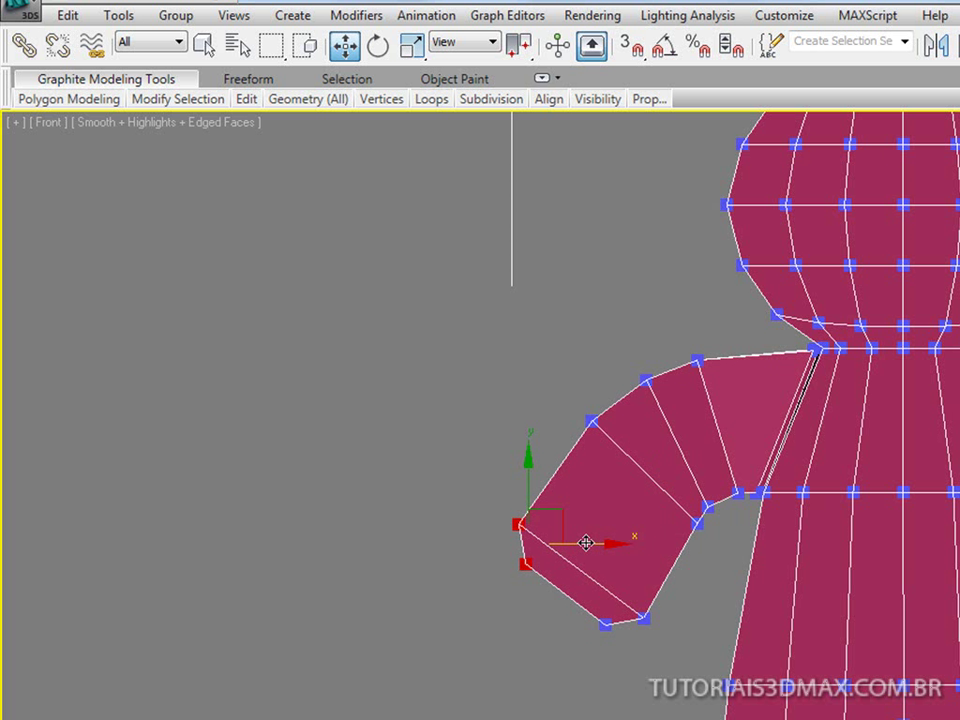
pyautogui.moveTo(522, 461); pyautogui.dragTo(521, 455)
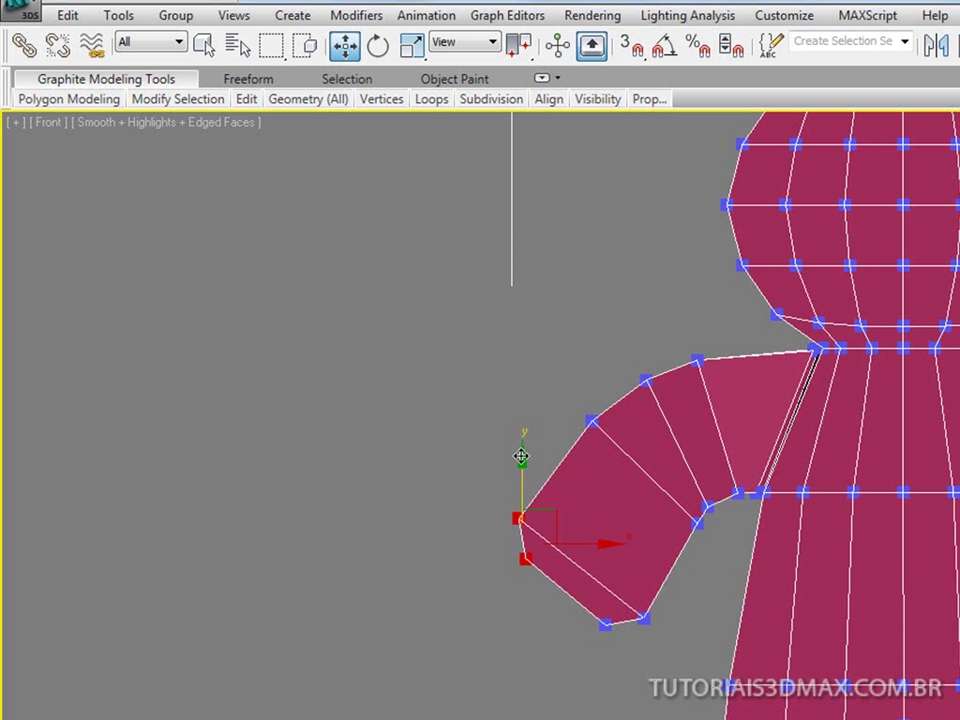
pyautogui.moveTo(495, 566); pyautogui.dragTo(534, 585)
pyautogui.moveTo(564, 531); pyautogui.dragTo(570, 548)
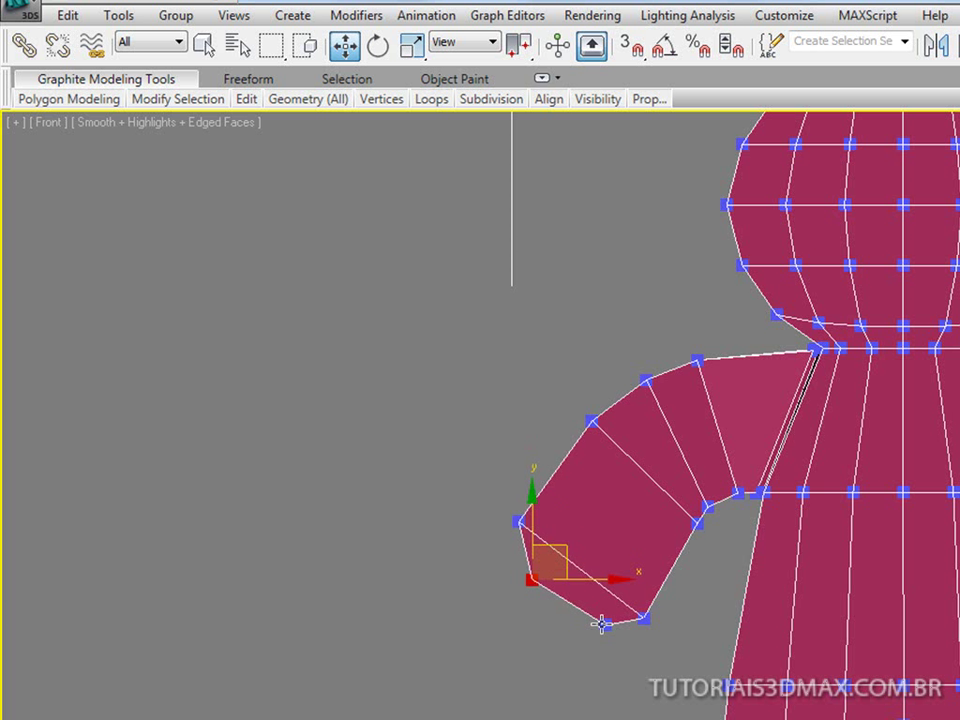
pyautogui.moveTo(588, 610); pyautogui.dragTo(610, 591)
pyautogui.moveTo(549, 600); pyautogui.dragTo(549, 600)
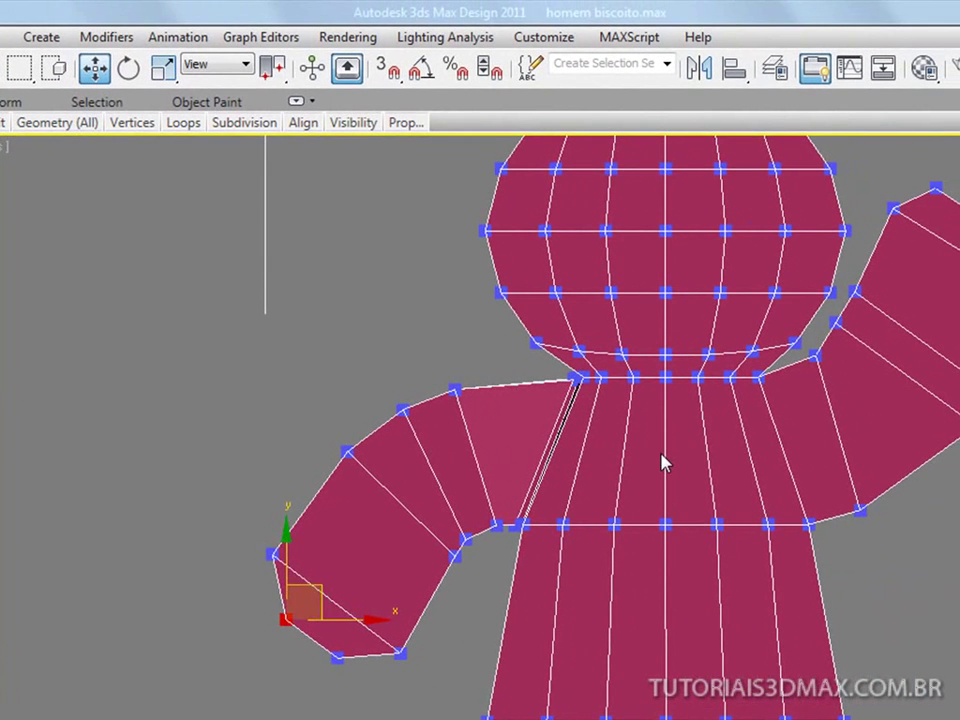
# Step: Reposition the vertices at the tip of the raised hand to round its end
pyautogui.moveTo(952, 336); pyautogui.dragTo(765, 498, button='middle')
pyautogui.moveTo(736, 333); pyautogui.dragTo(799, 321)
pyautogui.moveTo(857, 381)
pyautogui.mouseDown()
pyautogui.moveTo(838, 421)
pyautogui.moveTo(872, 364)
pyautogui.moveTo(861, 362)
pyautogui.mouseUp()
pyautogui.moveTo(775, 585); pyautogui.dragTo(667, 328, button='middle')
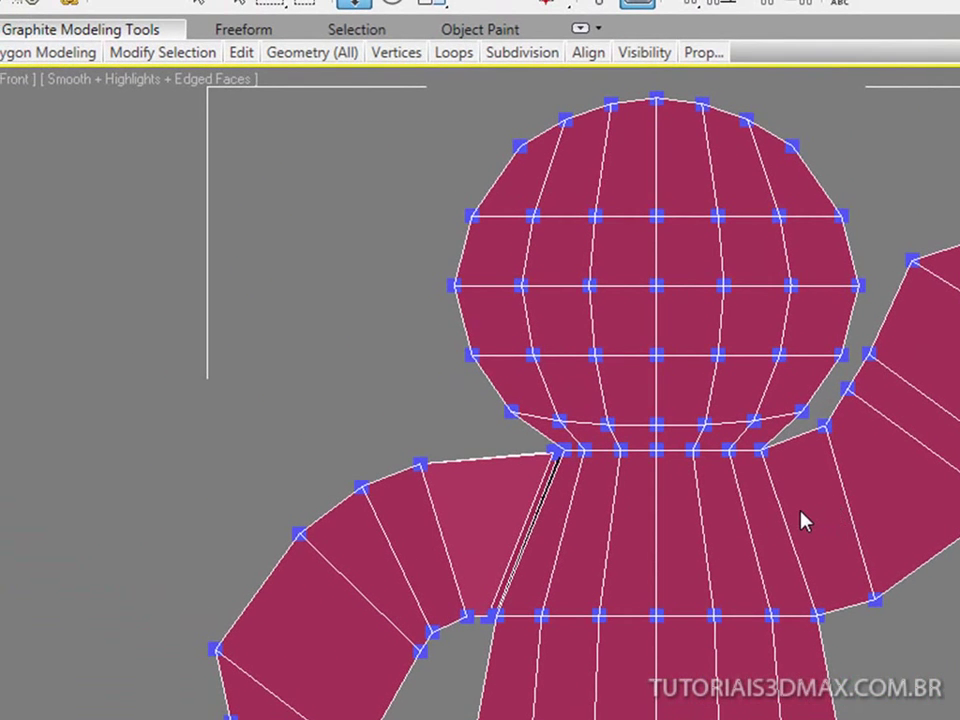
# Step: In the perspective view, cut an edge down the front of the raised arm's shoulder, from beside the neck to the underarm
pyautogui.press('p')
pyautogui.moveTo(801, 519)
pyautogui.keyDown('alt'); pyautogui.mouseDown(button='middle')
pyautogui.moveTo(778, 493)
pyautogui.moveTo(757, 510)
pyautogui.mouseUp(button='middle'); pyautogui.keyUp('alt')
pyautogui.hotkey('alt', 'z')
pyautogui.moveTo(761, 541); pyautogui.dragTo(756, 468)
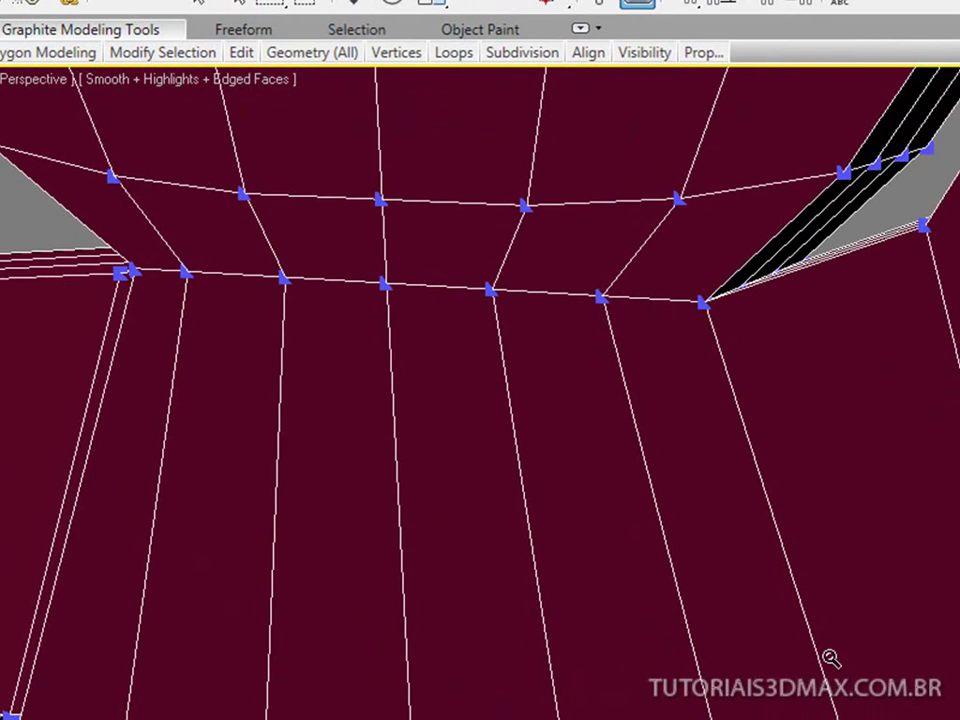
pyautogui.moveTo(832, 622); pyautogui.dragTo(859, 663, button='middle')
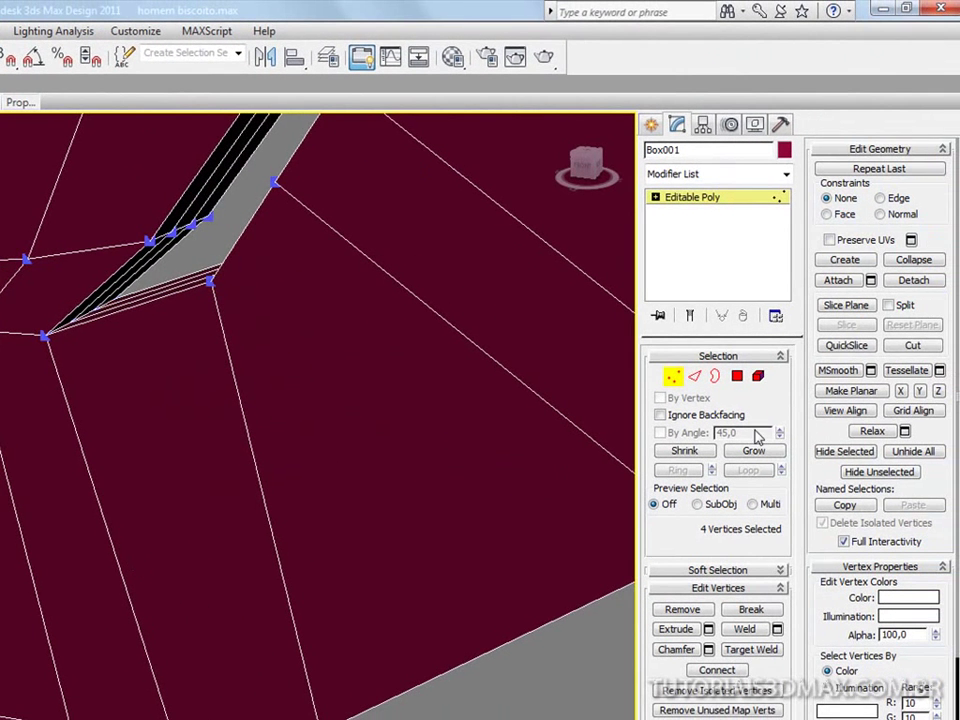
pyautogui.click(904, 347)
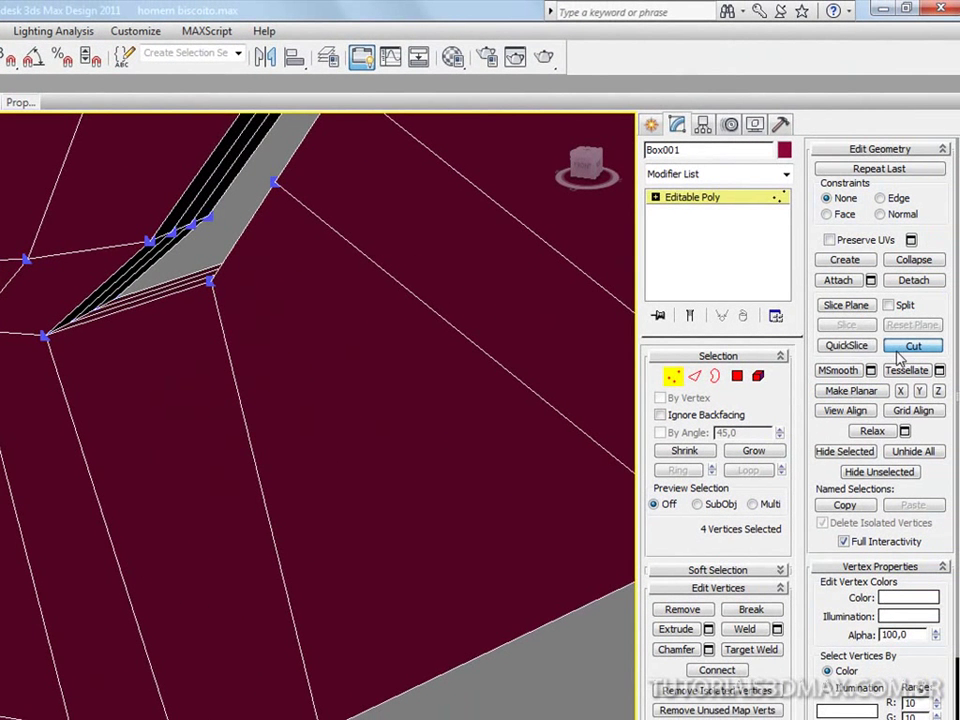
pyautogui.click(64, 330)
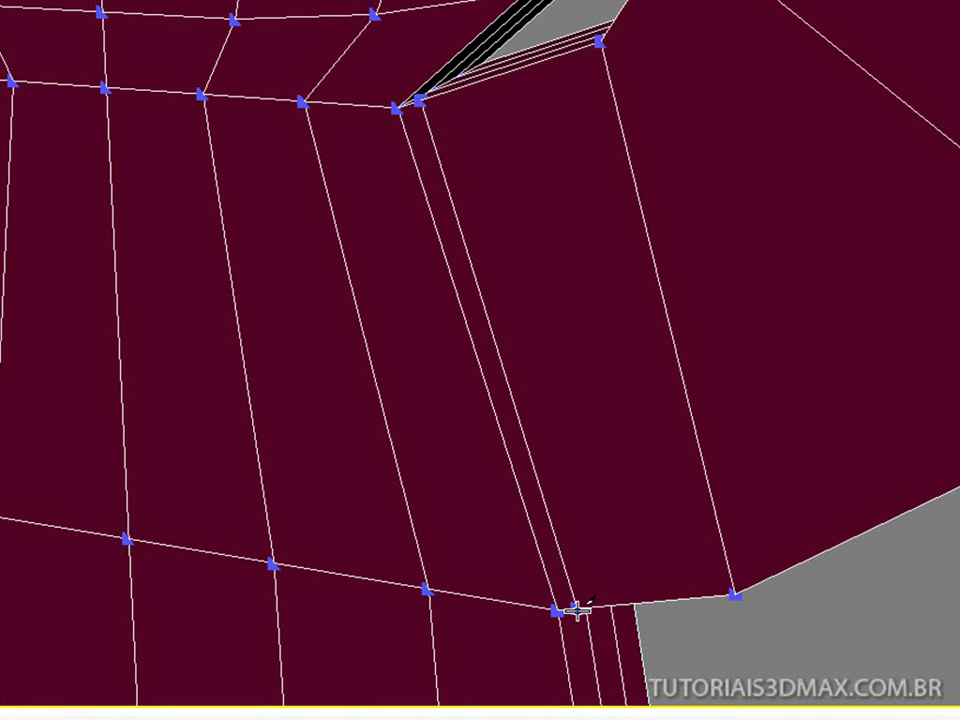
pyautogui.click(578, 608)
# Step: Cut a second edge parallel to the first on the shoulder's front, slightly farther out toward the raised arm
pyautogui.moveTo(504, 190); pyautogui.dragTo(511, 196, button='middle')
pyautogui.click(451, 124)
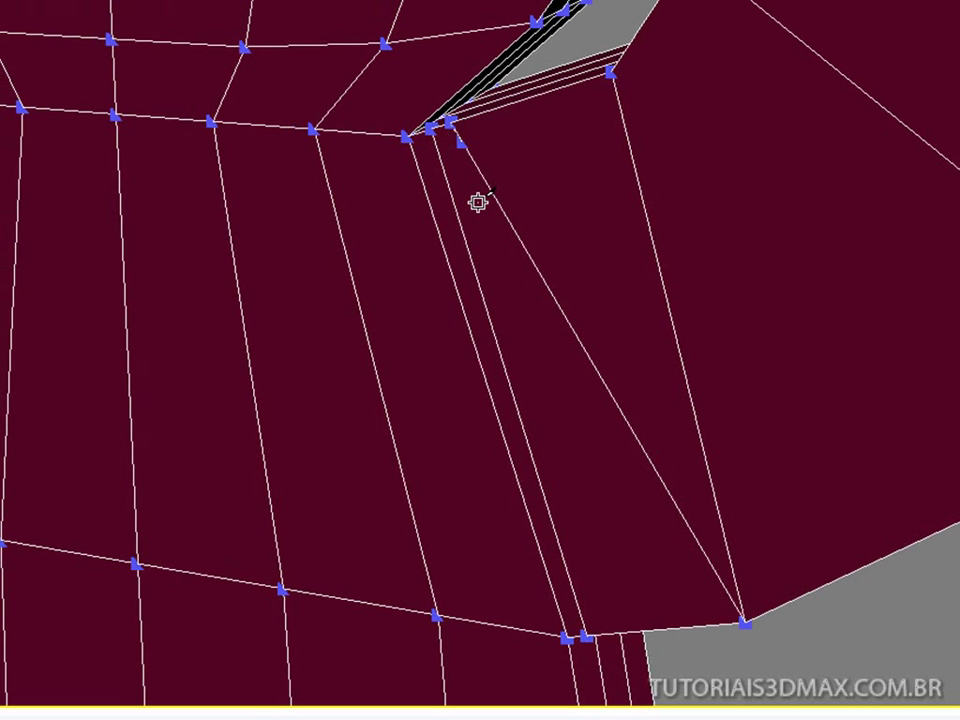
pyautogui.click(610, 633)
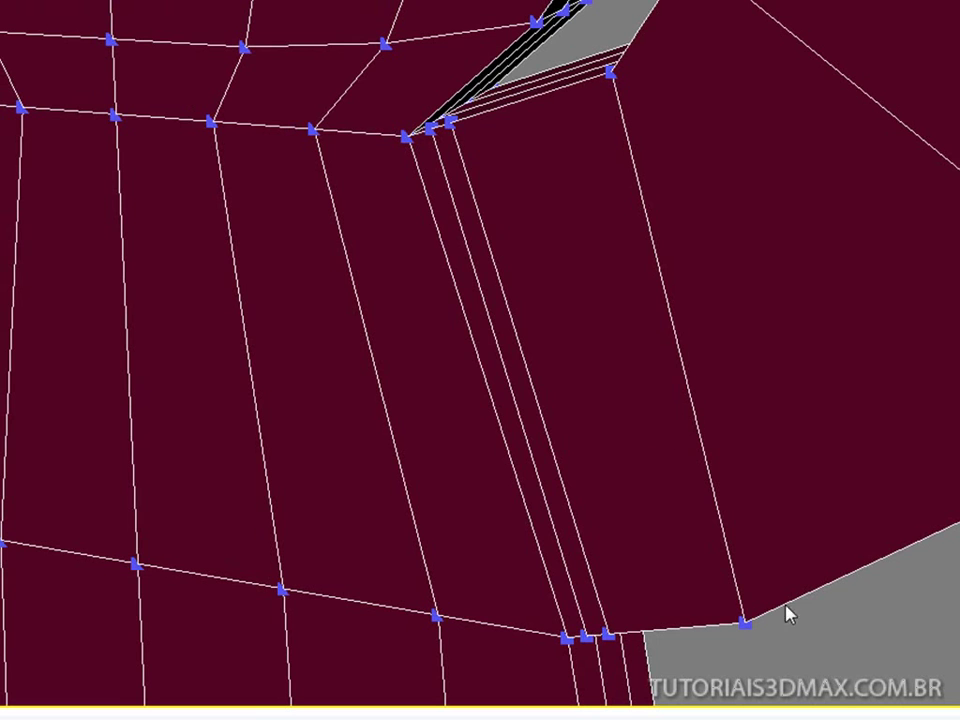
# Step: Cut two parallel edges across the top side of the raised arm's shoulder, continuing from the two front cuts to the back
pyautogui.moveTo(476, 81)
pyautogui.keyDown('alt'); pyautogui.mouseDown(button='middle')
pyautogui.moveTo(461, 96)
pyautogui.moveTo(441, 90)
pyautogui.moveTo(424, 154)
pyautogui.moveTo(408, 111)
pyautogui.moveTo(364, 169)
pyautogui.moveTo(276, 238)
pyautogui.mouseUp(button='middle'); pyautogui.keyUp('alt')
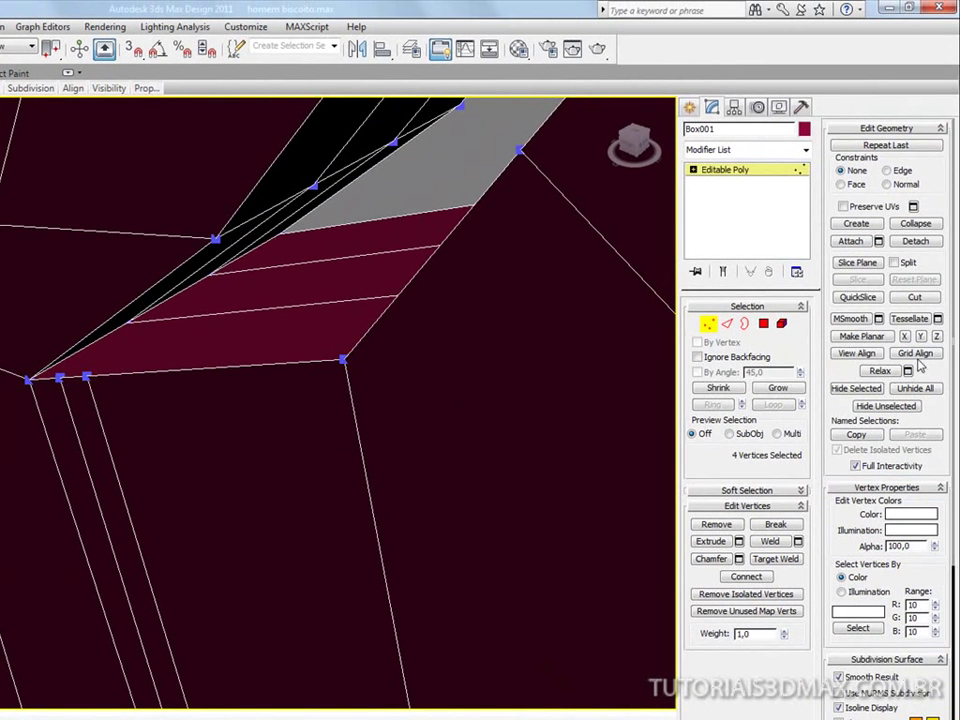
pyautogui.click(916, 302)
pyautogui.keyDown('alt'); pyautogui.moveTo(112, 380); pyautogui.dragTo(101, 408, button='middle'); pyautogui.keyUp('alt')
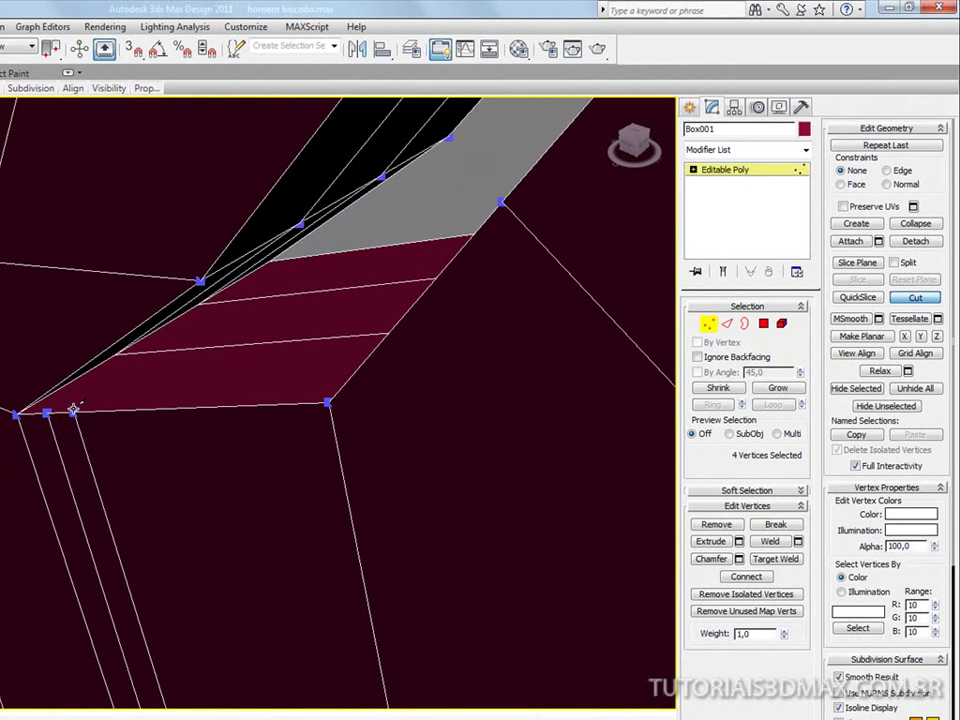
pyautogui.click(47, 412)
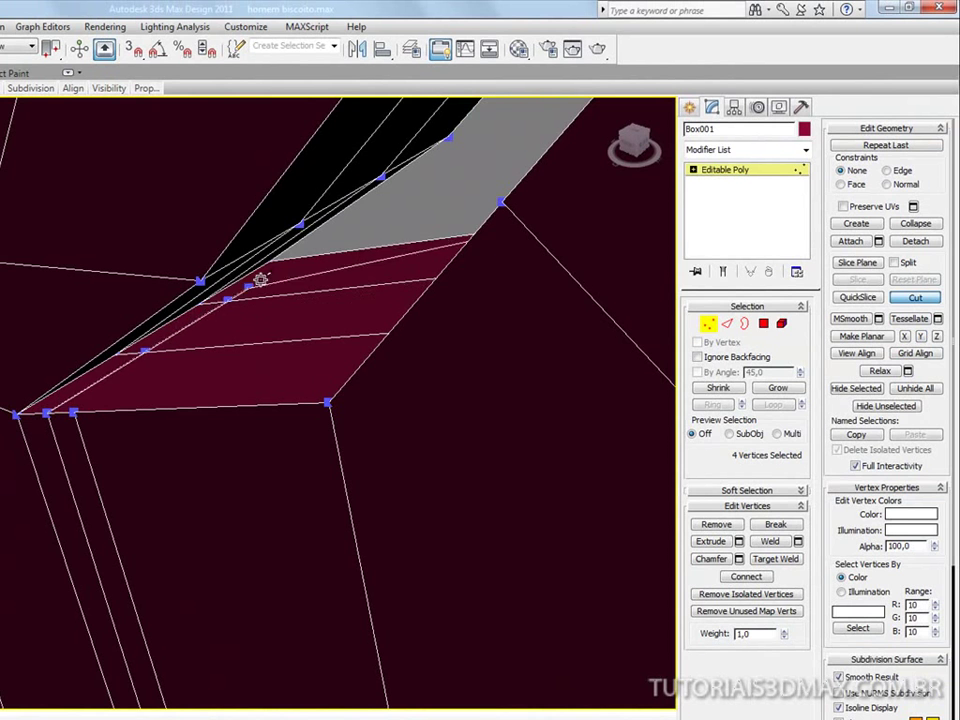
pyautogui.click(275, 260)
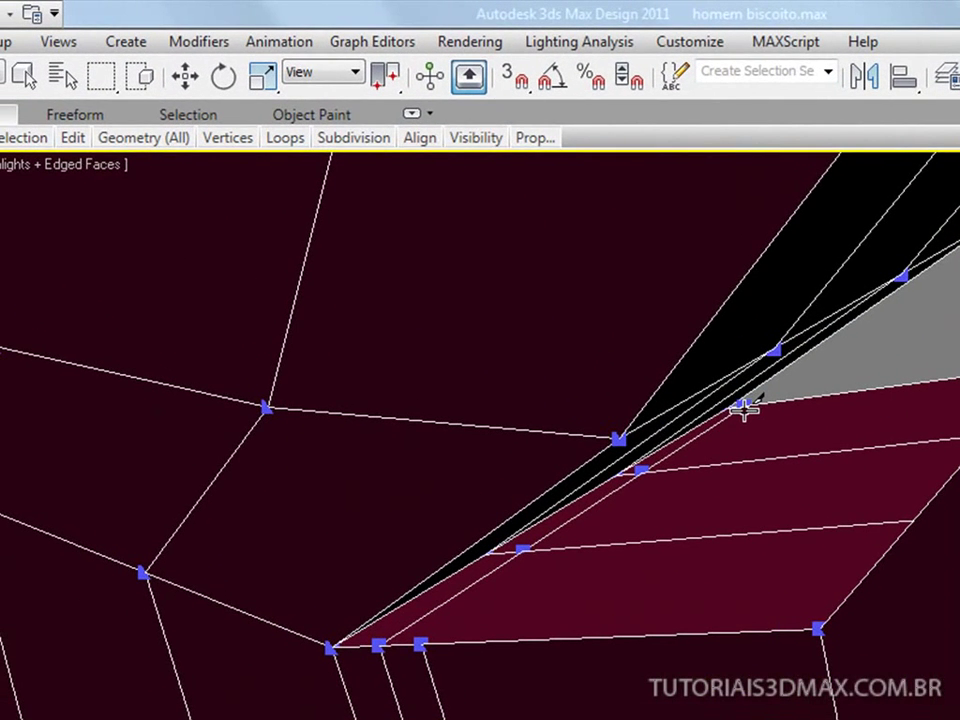
pyautogui.click(742, 405)
pyautogui.click(420, 641)
pyautogui.click(773, 400)
pyautogui.rightClick(773, 400)
# Step: Cut two parallel edges across the underside of the raised arm beside the armpit, from the front cut vertices to the back edge
pyautogui.moveTo(746, 666); pyautogui.dragTo(719, 243, button='middle')
pyautogui.moveTo(731, 621); pyautogui.dragTo(690, 390, button='middle')
pyautogui.moveTo(718, 583)
pyautogui.keyDown('alt'); pyautogui.mouseDown(button='middle')
pyautogui.moveTo(702, 488)
pyautogui.moveTo(673, 436)
pyautogui.moveTo(578, 428)
pyautogui.mouseUp(button='middle'); pyautogui.keyUp('alt')
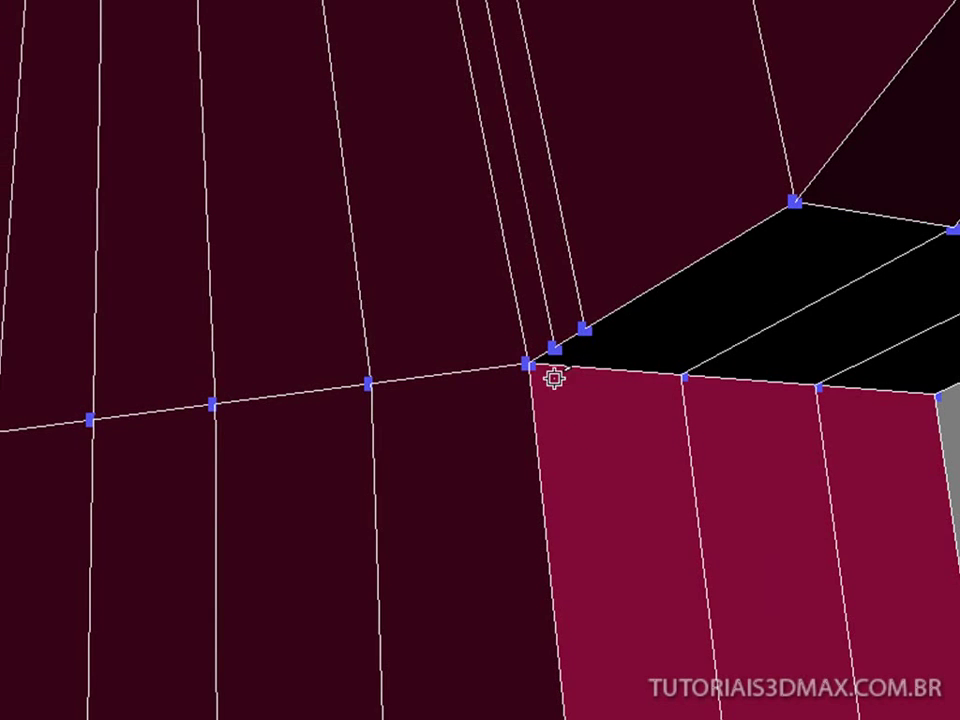
pyautogui.keyDown('alt'); pyautogui.moveTo(553, 377); pyautogui.dragTo(546, 353, button='middle'); pyautogui.keyUp('alt')
pyautogui.click(513, 180)
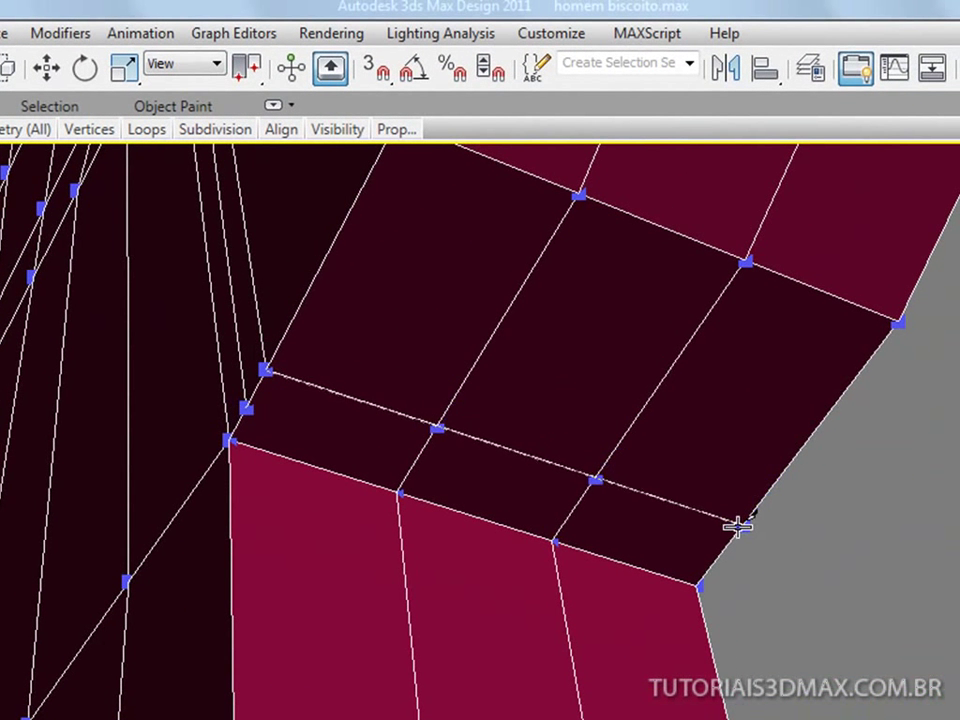
pyautogui.click(737, 525)
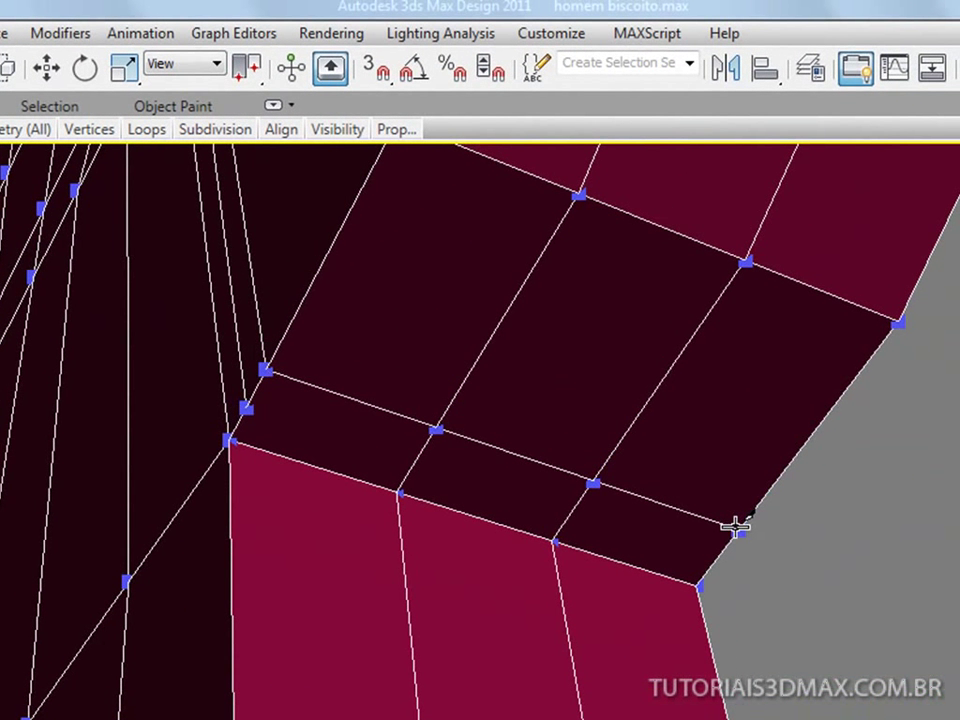
pyautogui.click(246, 408)
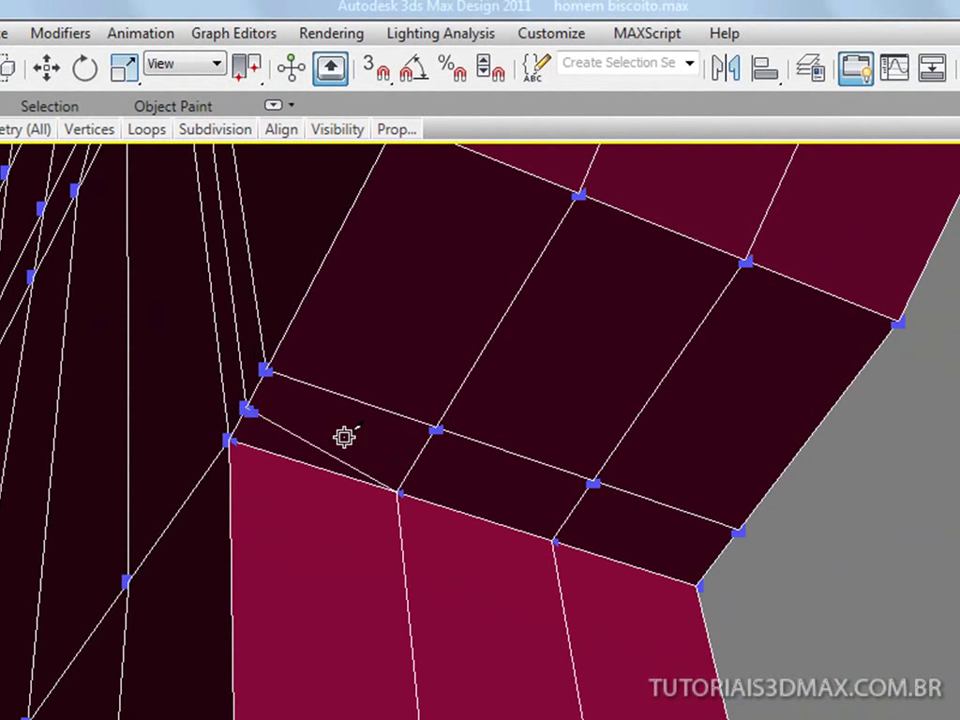
pyautogui.click(716, 554)
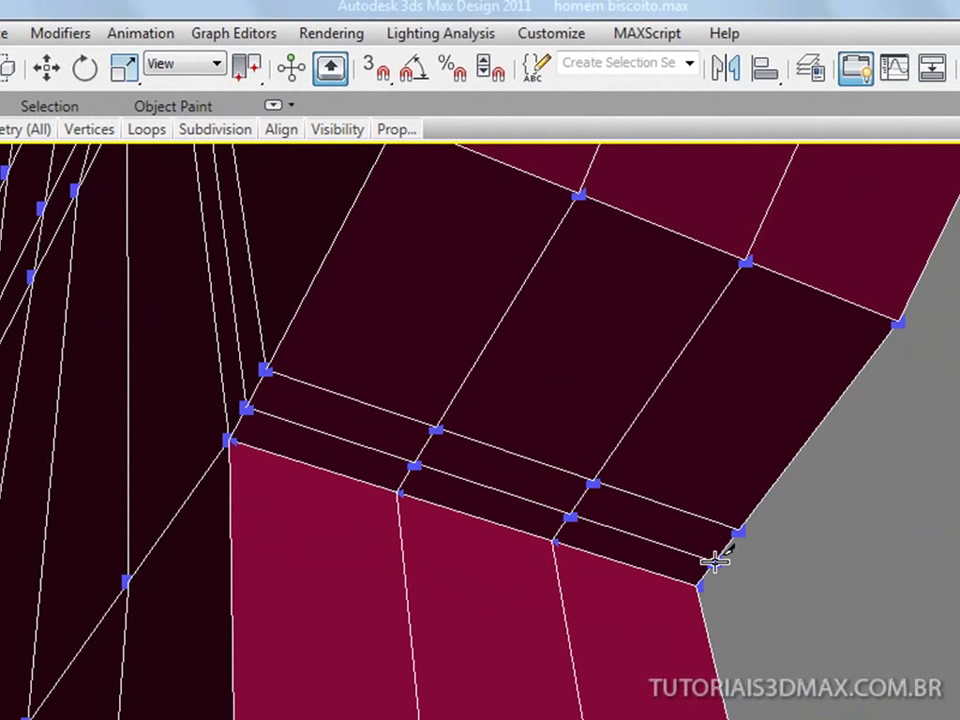
# Step: Cut two parallel edges down the back of the raised arm's shoulder, joining the underarm vertices to those beside the neck
pyautogui.keyDown('alt'); pyautogui.moveTo(677, 621); pyautogui.dragTo(513, 697, button='middle'); pyautogui.keyUp('alt')
pyautogui.scroll(-5, 534, 589)
pyautogui.keyDown('alt'); pyautogui.moveTo(477, 452); pyautogui.dragTo(401, 616, button='middle'); pyautogui.keyUp('alt')
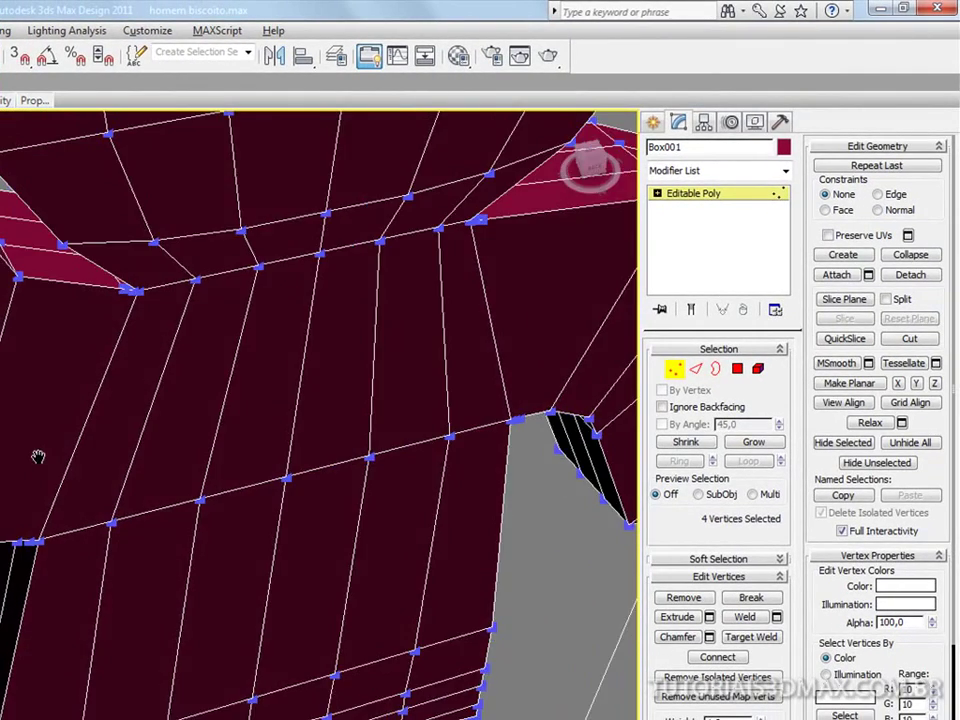
pyautogui.moveTo(38, 456); pyautogui.dragTo(48, 396, button='middle')
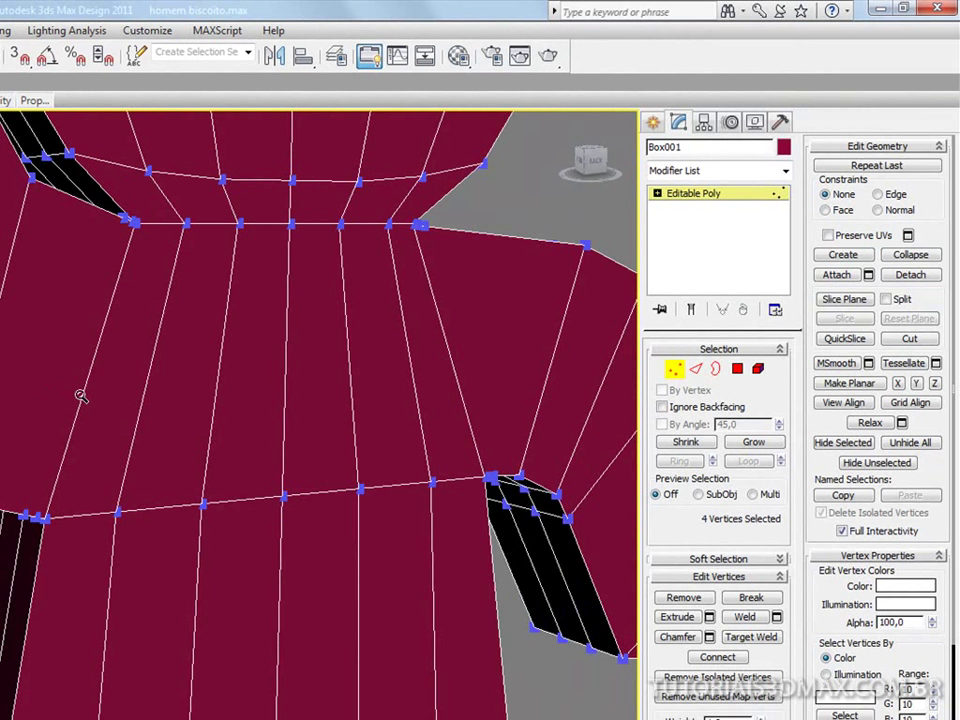
pyautogui.keyDown('ctrl'); pyautogui.keyDown('alt'); pyautogui.moveTo(93, 352); pyautogui.dragTo(63, 437, button='middle'); pyautogui.keyUp('alt'); pyautogui.keyUp('ctrl')
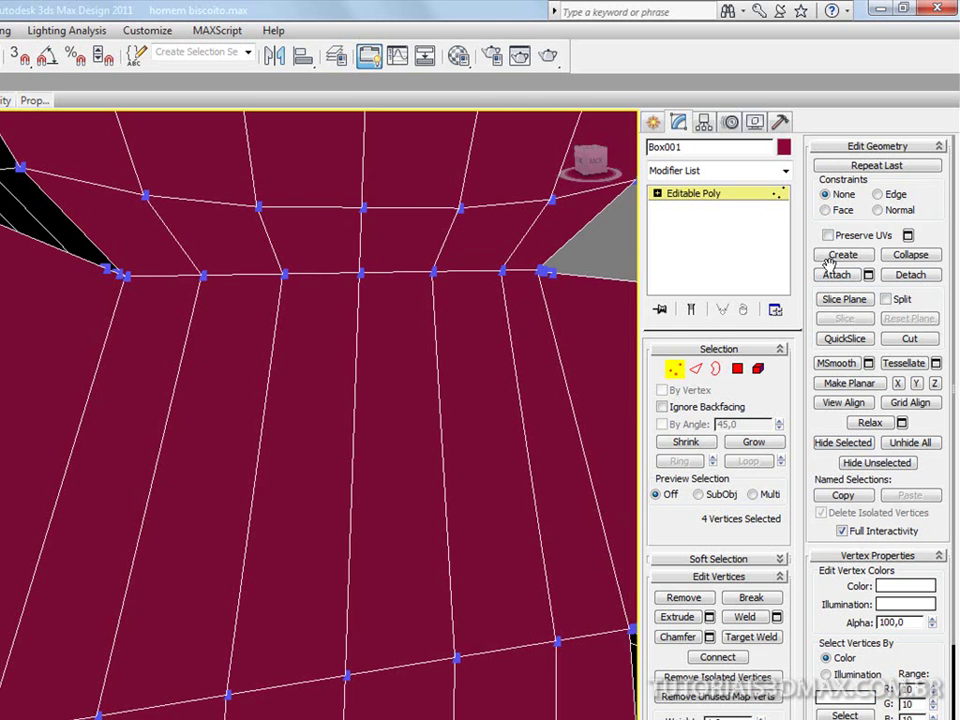
pyautogui.click(909, 340)
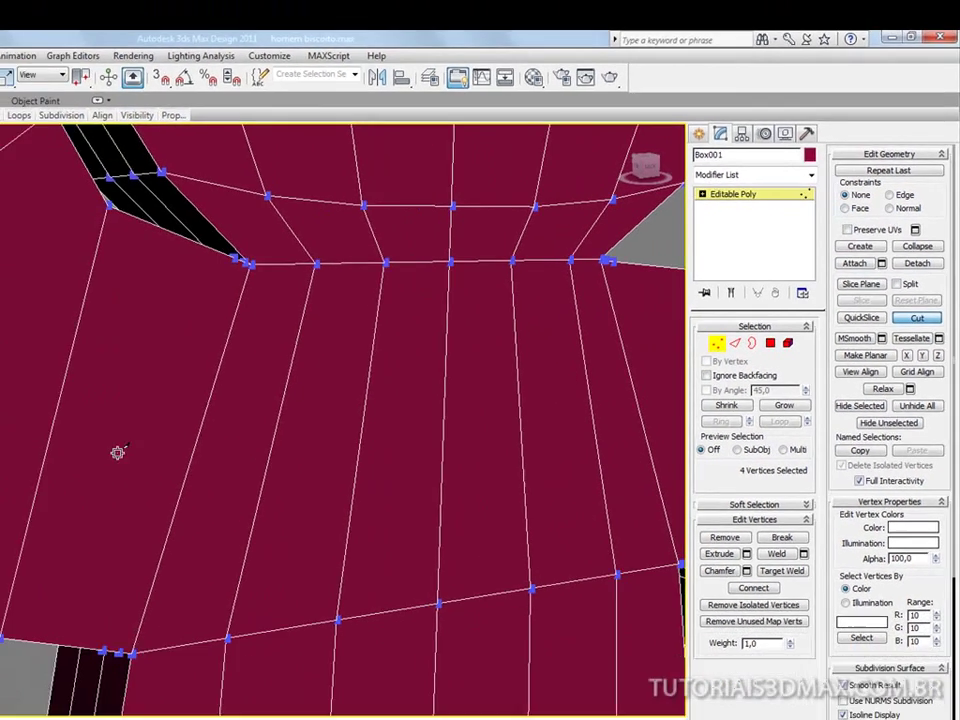
pyautogui.click(306, 543)
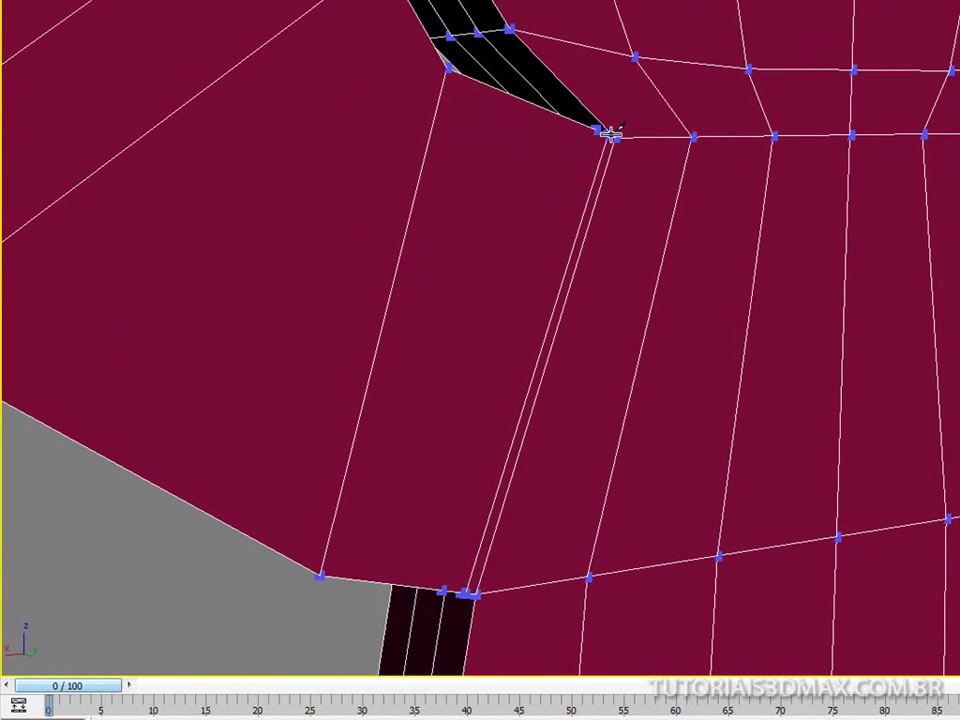
pyautogui.click(611, 134)
pyautogui.rightClick(483, 198)
pyautogui.click(444, 591)
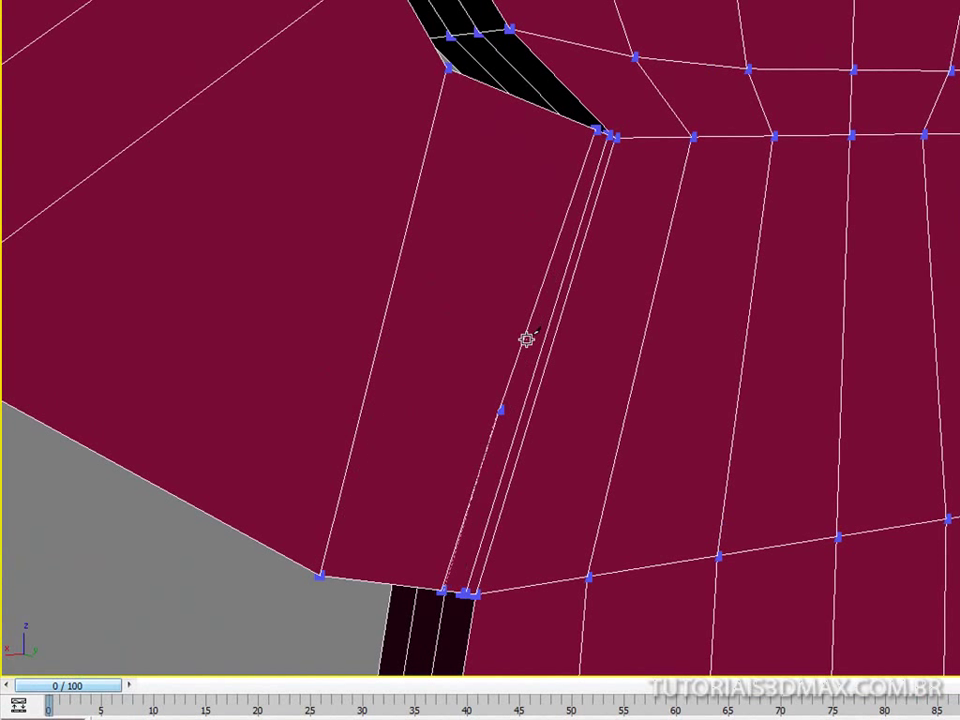
pyautogui.click(598, 128)
pyautogui.rightClick(530, 206)
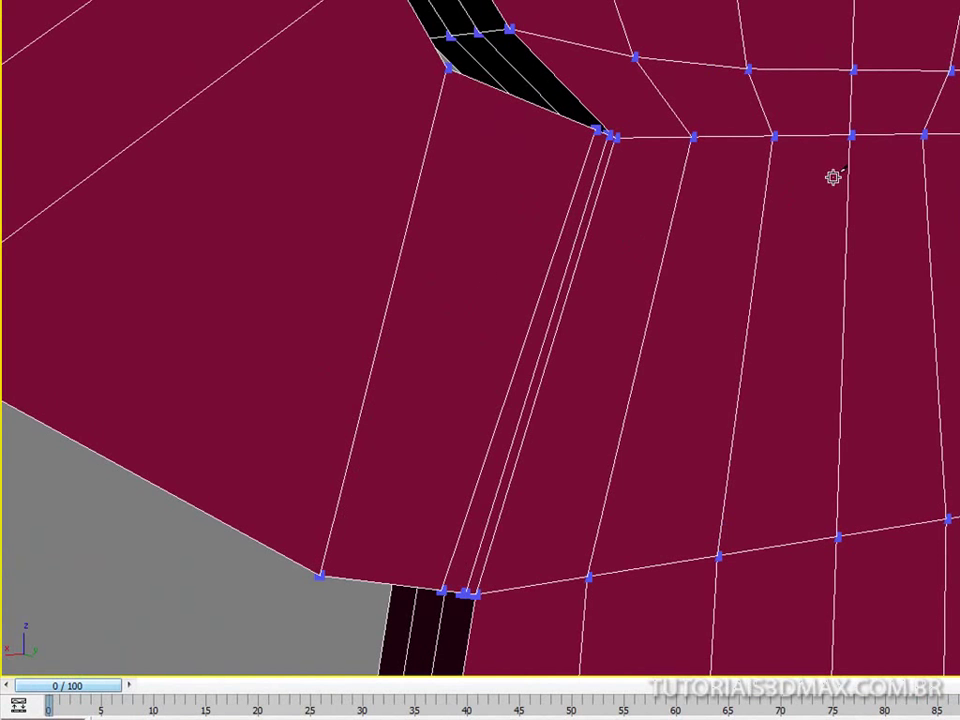
# Step: Cut two parallel edges down the back of the lowered arm's shoulder, joining the existing underarm and neck vertices
pyautogui.moveTo(932, 182)
pyautogui.keyDown('alt'); pyautogui.mouseDown(button='middle')
pyautogui.moveTo(611, 242)
pyautogui.moveTo(560, 285)
pyautogui.mouseUp(button='middle'); pyautogui.keyUp('alt')
pyautogui.moveTo(840, 501)
pyautogui.keyDown('alt'); pyautogui.mouseDown(button='middle')
pyautogui.moveTo(807, 483)
pyautogui.moveTo(784, 486)
pyautogui.mouseUp(button='middle'); pyautogui.keyUp('alt')
pyautogui.moveTo(829, 553)
pyautogui.mouseDown(button='middle')
pyautogui.moveTo(579, 413)
pyautogui.moveTo(610, 435)
pyautogui.moveTo(604, 407)
pyautogui.moveTo(583, 407)
pyautogui.moveTo(566, 426)
pyautogui.moveTo(573, 415)
pyautogui.mouseUp(button='middle')
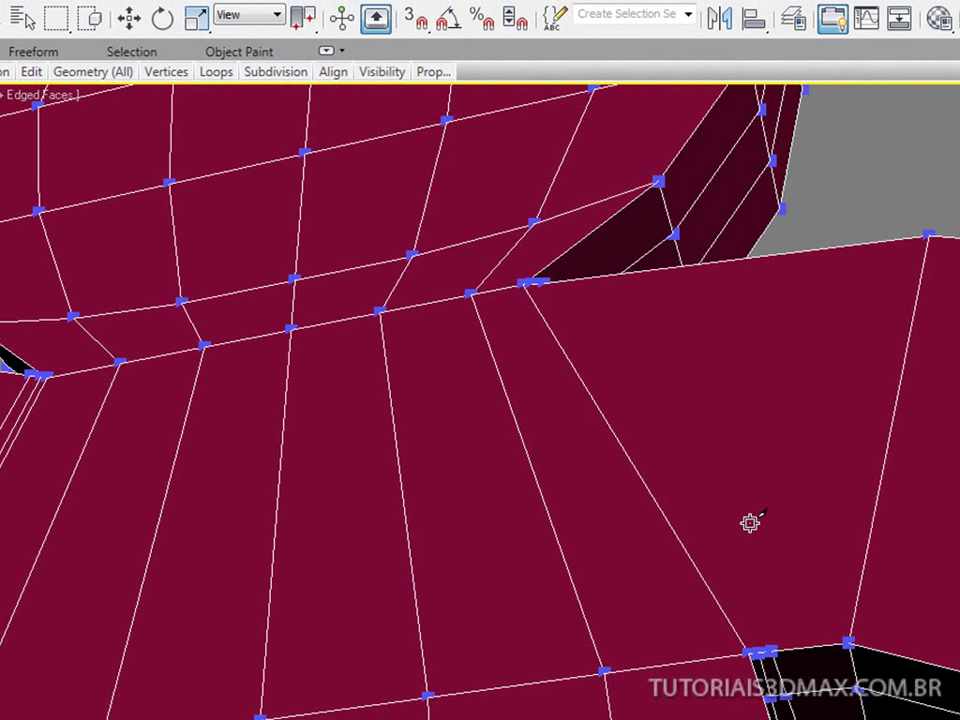
pyautogui.click(757, 645)
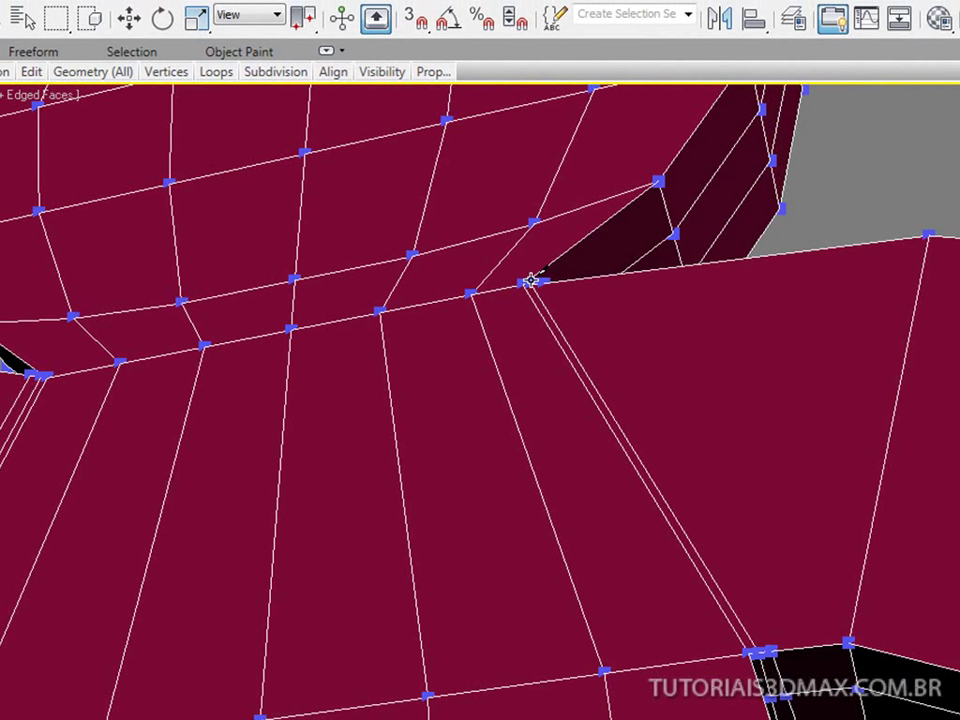
pyautogui.click(773, 648)
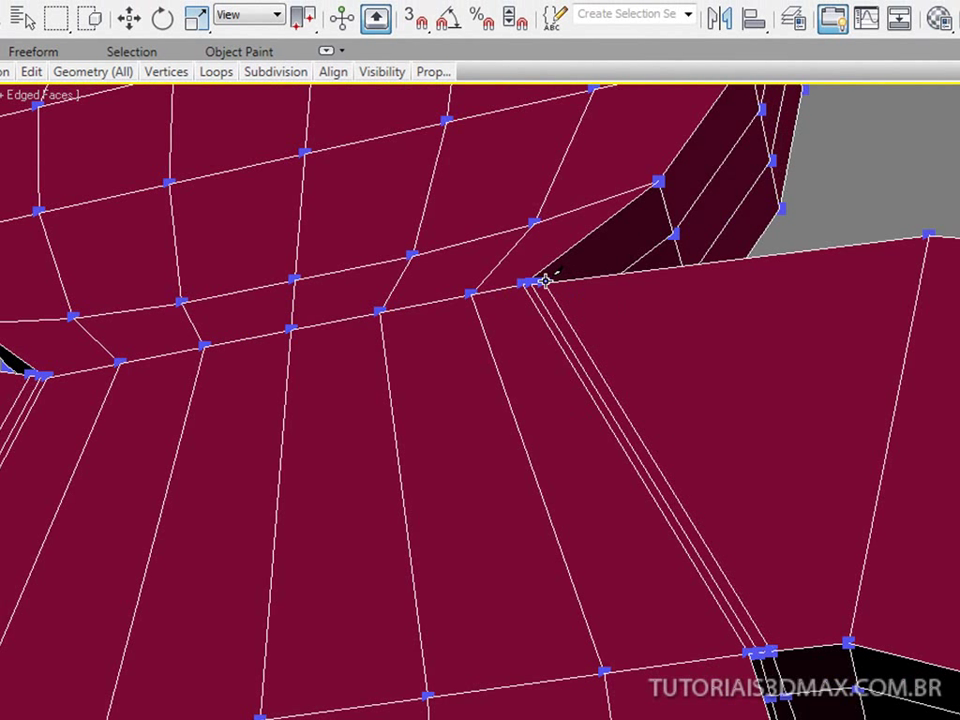
# Step: In edge mode, push the middle of the three shoulder edges on the raised arm's front inward along Y to form a groove
pyautogui.keyDown('alt'); pyautogui.moveTo(187, 451); pyautogui.dragTo(512, 482, button='middle'); pyautogui.keyUp('alt')
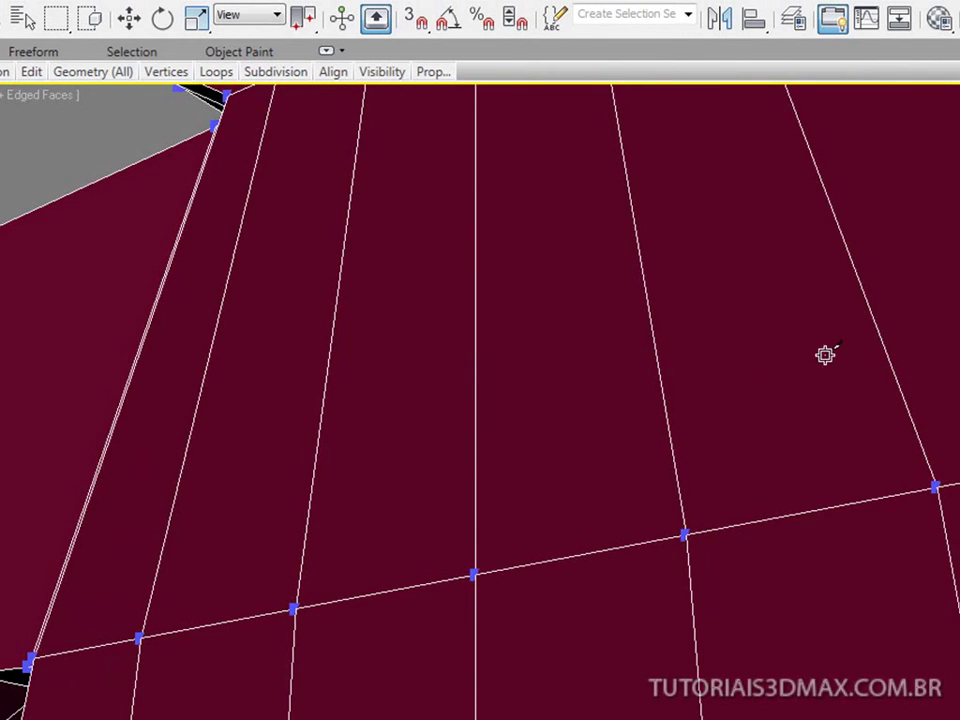
pyautogui.keyDown('alt'); pyautogui.moveTo(825, 354); pyautogui.dragTo(550, 592, button='middle'); pyautogui.keyUp('alt')
pyautogui.moveTo(693, 269)
pyautogui.keyDown('alt'); pyautogui.mouseDown(button='middle')
pyautogui.moveTo(737, 309)
pyautogui.moveTo(720, 309)
pyautogui.moveTo(722, 281)
pyautogui.mouseUp(button='middle'); pyautogui.keyUp('alt')
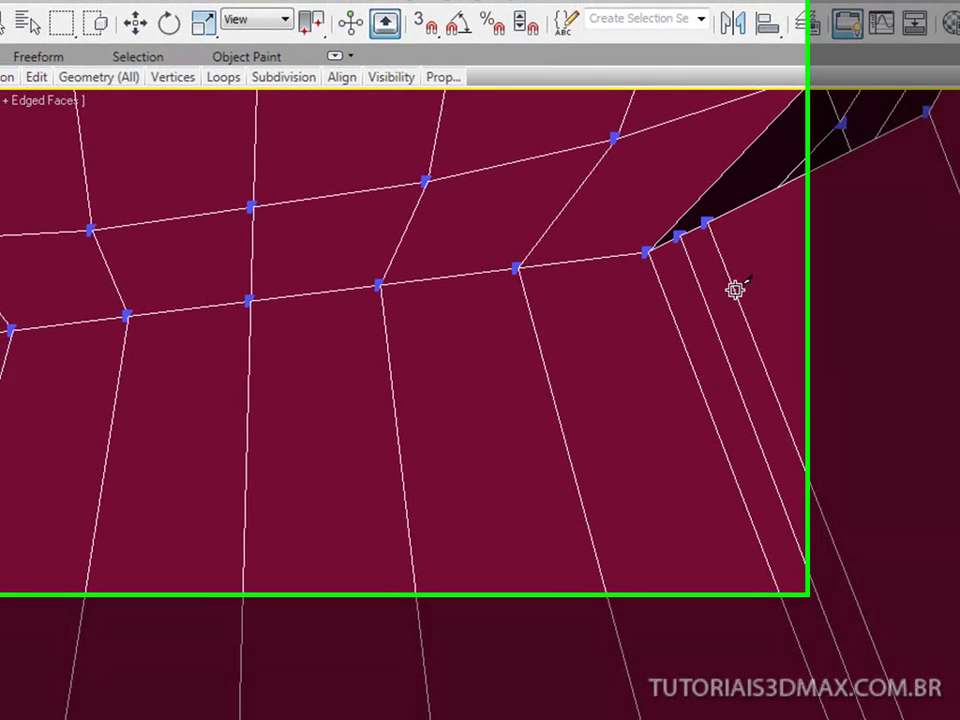
pyautogui.keyDown('alt'); pyautogui.moveTo(826, 368); pyautogui.dragTo(840, 373, button='middle'); pyautogui.keyUp('alt')
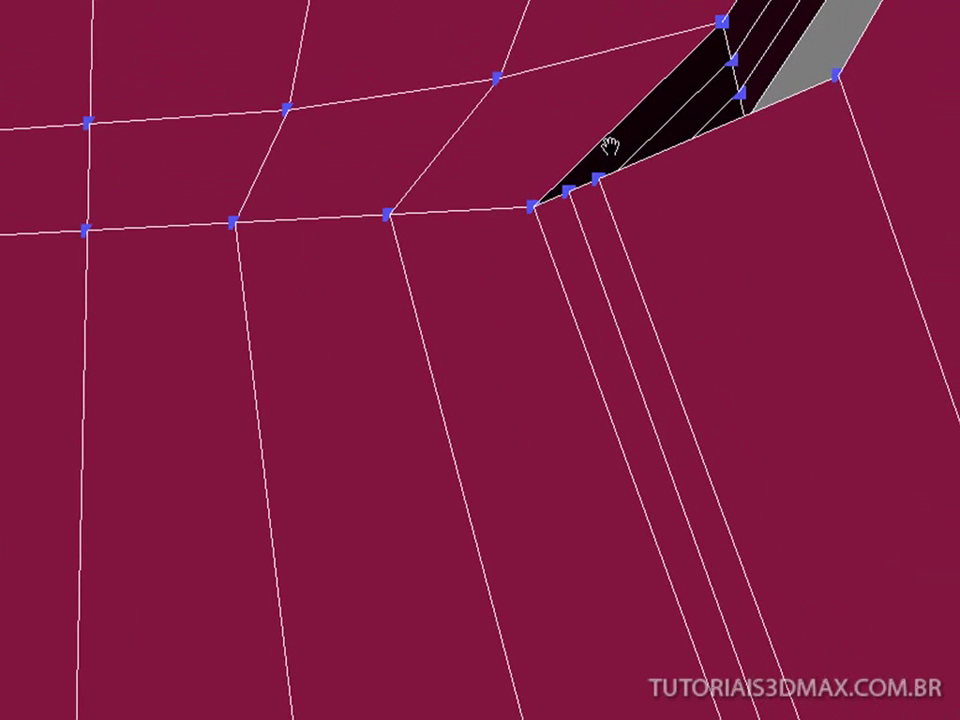
pyautogui.click(570, 190)
pyautogui.moveTo(658, 485); pyautogui.dragTo(578, 50, button='middle')
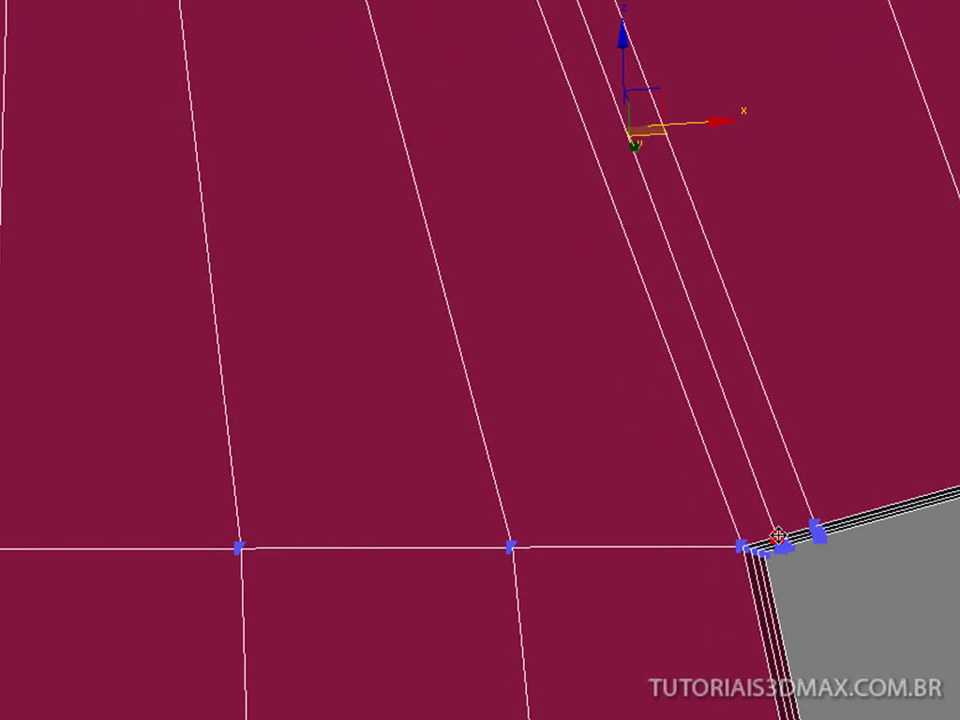
pyautogui.click(888, 650)
pyautogui.press('2')
pyautogui.click(806, 481)
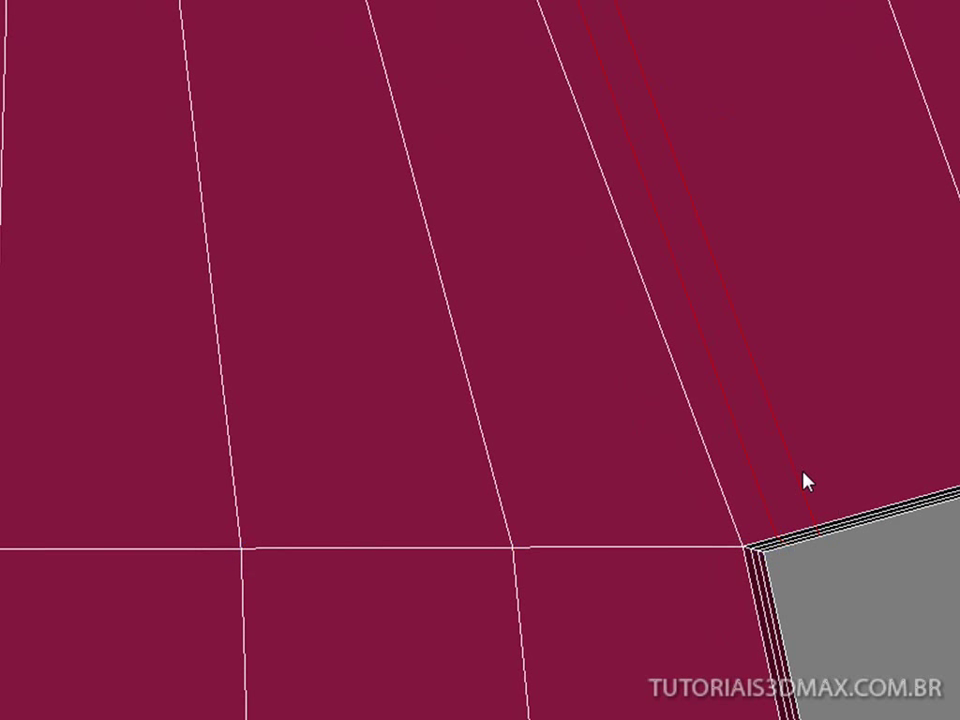
pyautogui.click(861, 613)
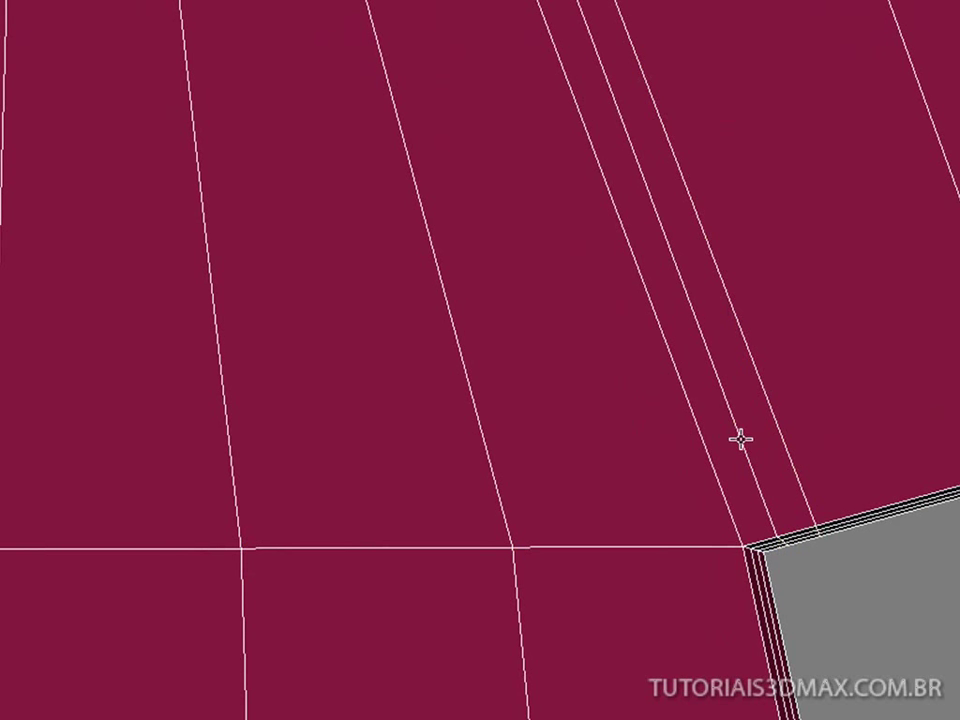
pyautogui.click(741, 439)
pyautogui.keyDown('alt'); pyautogui.moveTo(656, 291); pyautogui.dragTo(610, 277, button='middle'); pyautogui.keyUp('alt')
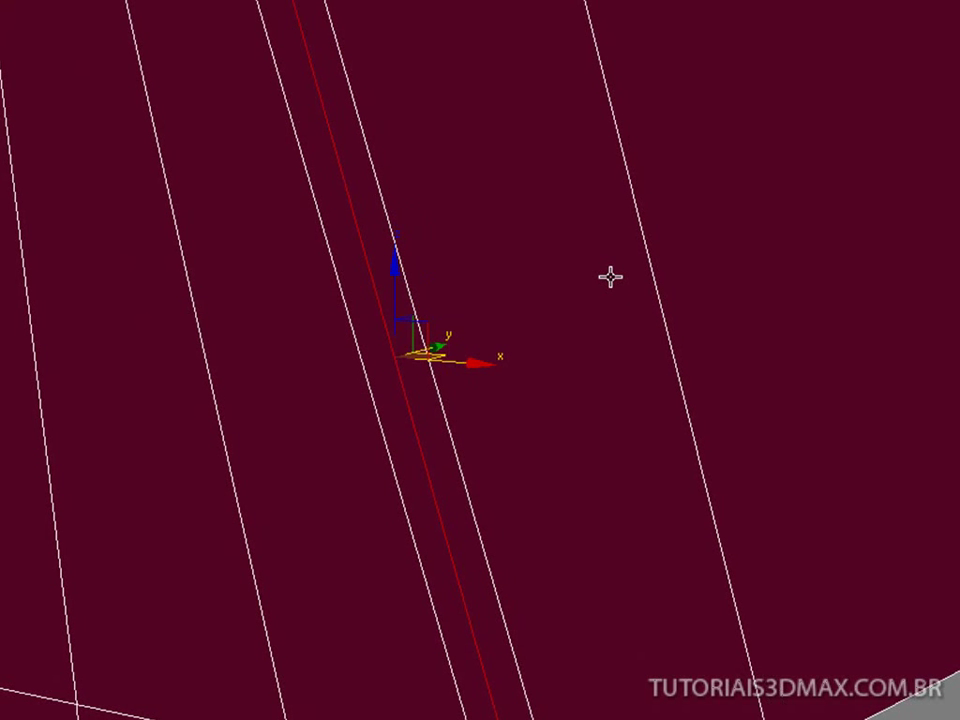
pyautogui.keyDown('alt'); pyautogui.moveTo(428, 349); pyautogui.dragTo(380, 427, button='middle'); pyautogui.keyUp('alt')
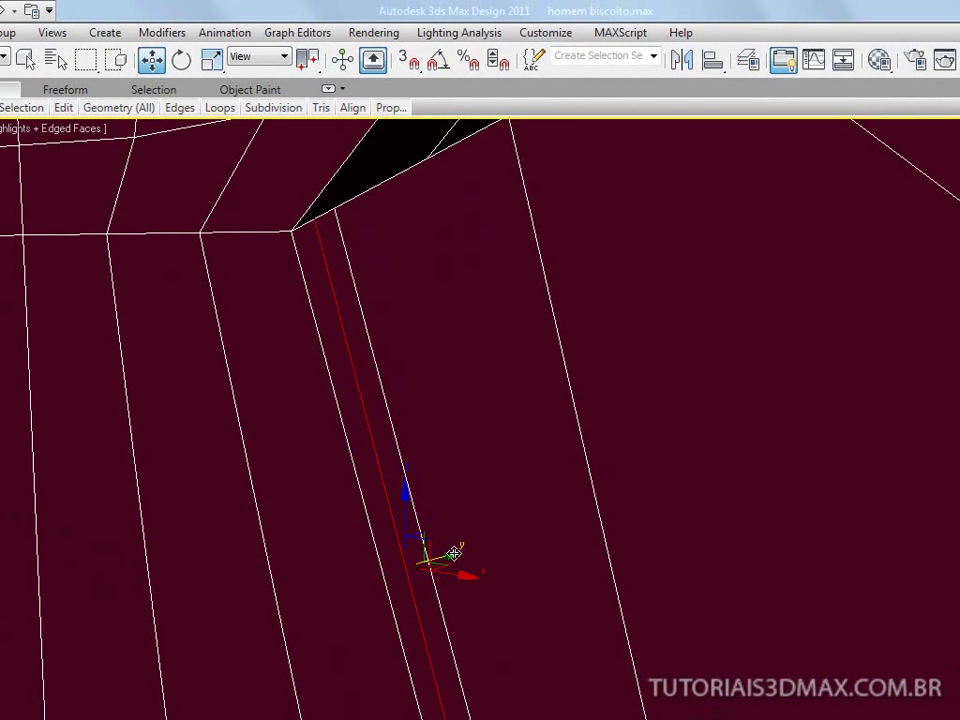
pyautogui.moveTo(453, 553); pyautogui.dragTo(467, 549)
# Step: Shift the recessed groove edge and the outer edge beside it along X toward the torso
pyautogui.moveTo(467, 549)
pyautogui.keyDown('alt'); pyautogui.mouseDown(button='middle')
pyautogui.moveTo(474, 566)
pyautogui.moveTo(530, 570)
pyautogui.mouseUp(button='middle'); pyautogui.keyUp('alt')
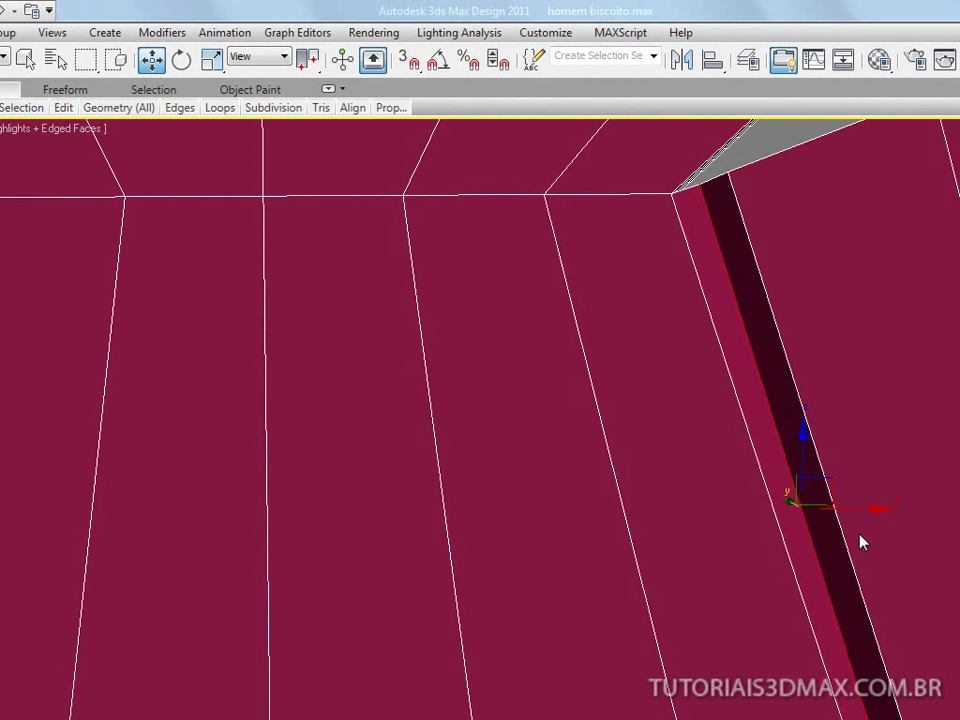
pyautogui.moveTo(878, 508); pyautogui.dragTo(859, 509)
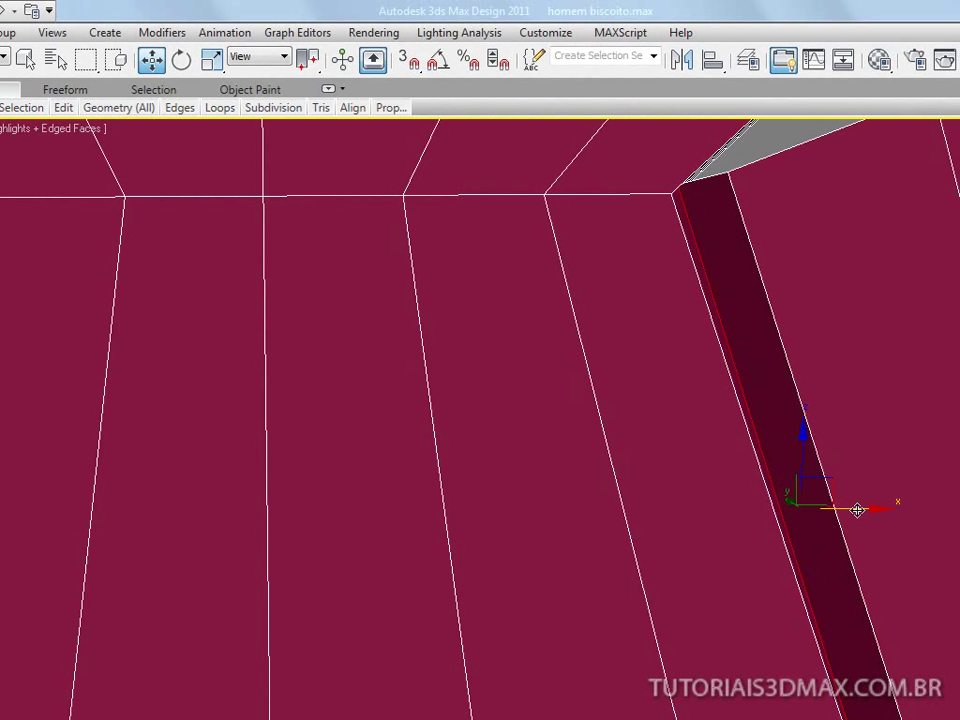
pyautogui.click(816, 438)
pyautogui.moveTo(900, 502); pyautogui.dragTo(882, 504)
# Step: In the front view, turn on NURMS subdivision for the model and render it to check the shoulder groove
pyautogui.moveTo(73, 493)
pyautogui.mouseDown(button='middle')
pyautogui.moveTo(174, 493)
pyautogui.moveTo(537, 545)
pyautogui.moveTo(388, 491)
pyautogui.mouseUp(button='middle')
pyautogui.moveTo(790, 552); pyautogui.dragTo(475, 537, button='middle')
pyautogui.keyDown('alt'); pyautogui.moveTo(816, 534); pyautogui.dragTo(722, 526, button='middle'); pyautogui.keyUp('alt')
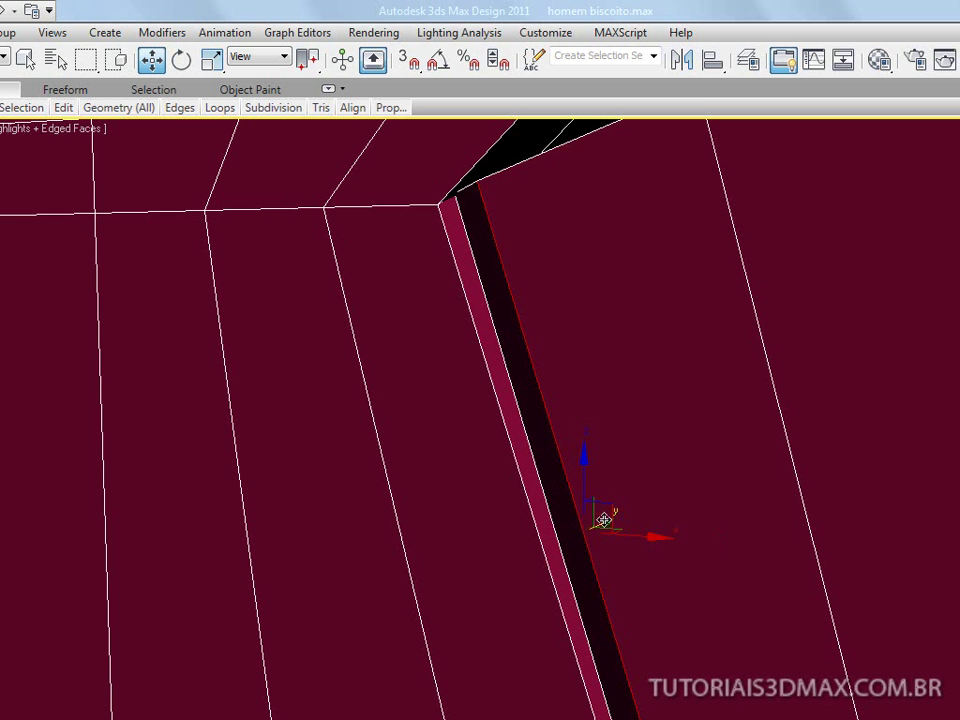
pyautogui.keyDown('alt'); pyautogui.moveTo(602, 521); pyautogui.dragTo(595, 528, button='middle'); pyautogui.keyUp('alt')
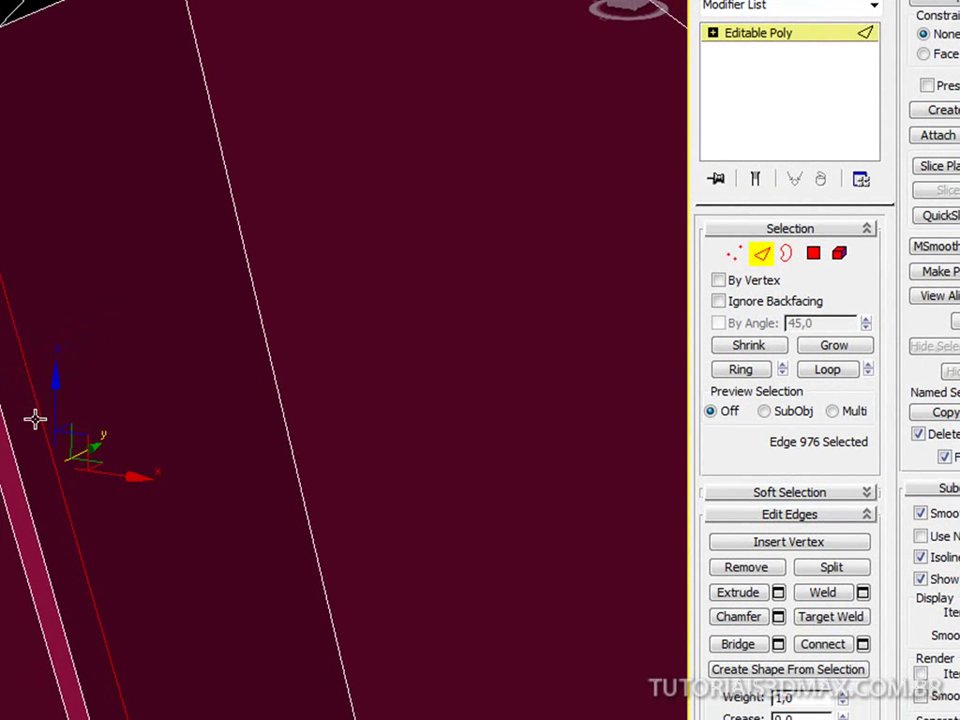
pyautogui.moveTo(35, 418); pyautogui.dragTo(118, 411, button='middle')
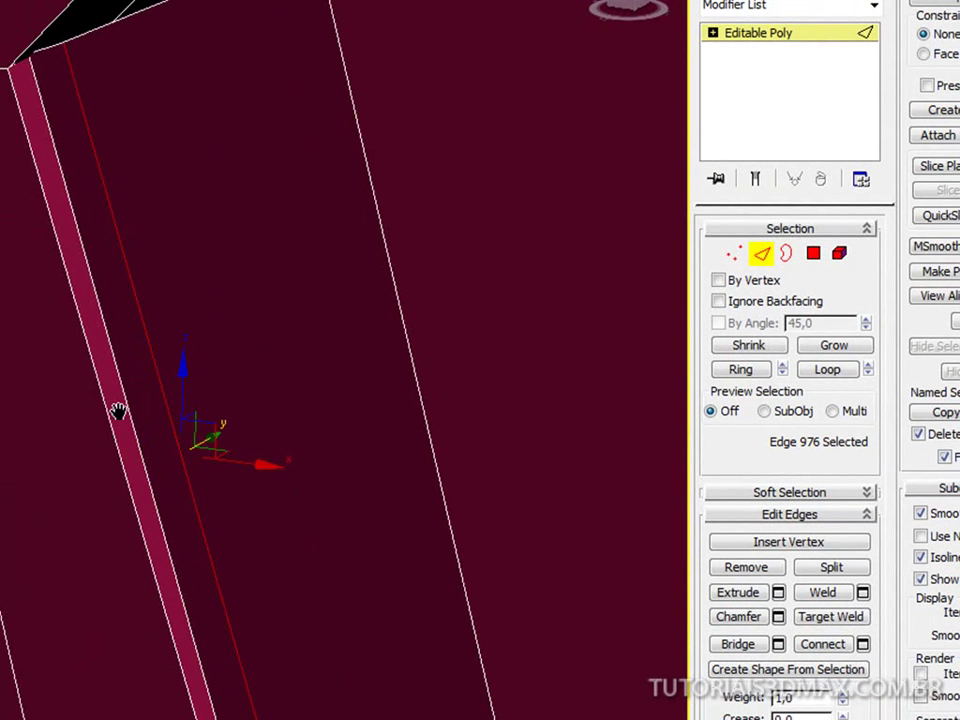
pyautogui.press('f')
pyautogui.moveTo(202, 134); pyautogui.dragTo(245, 370, button='middle')
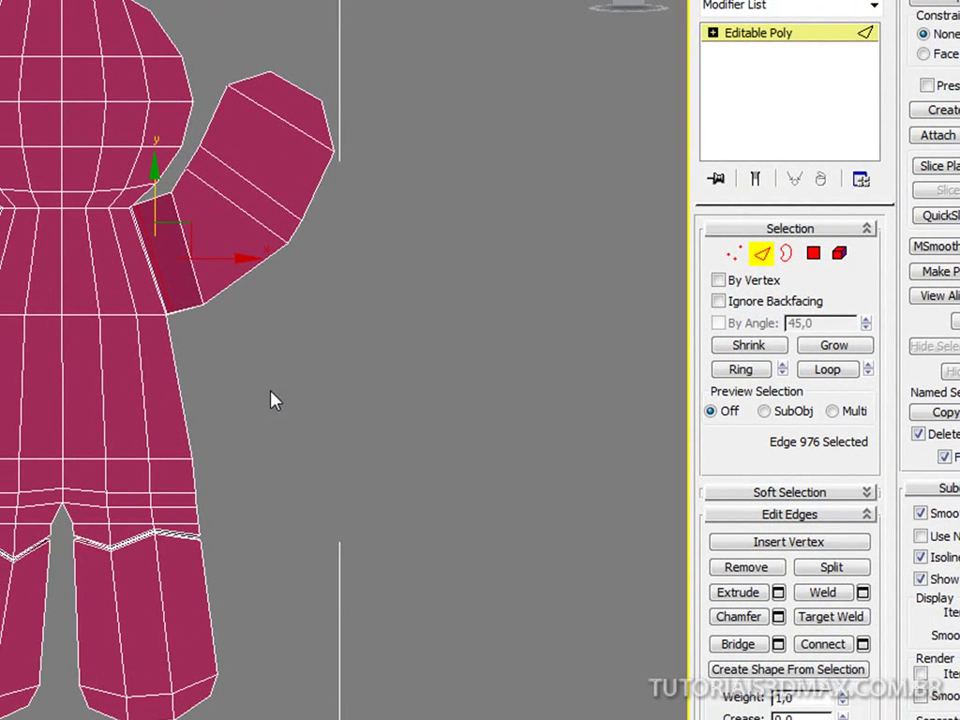
pyautogui.click(921, 539)
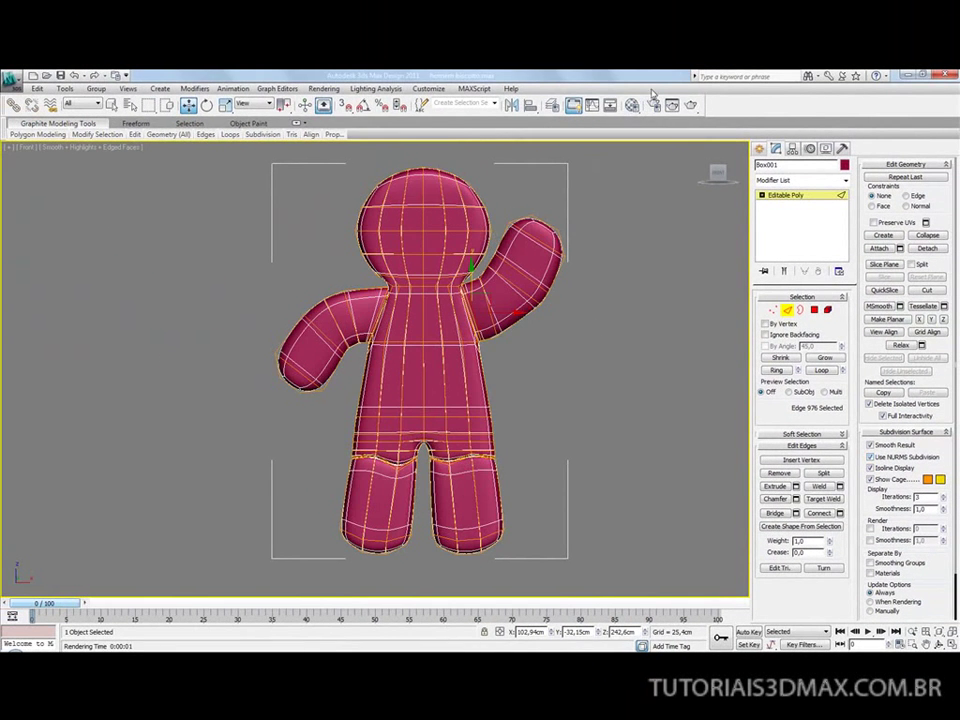
pyautogui.hotkey('shift', 'q')
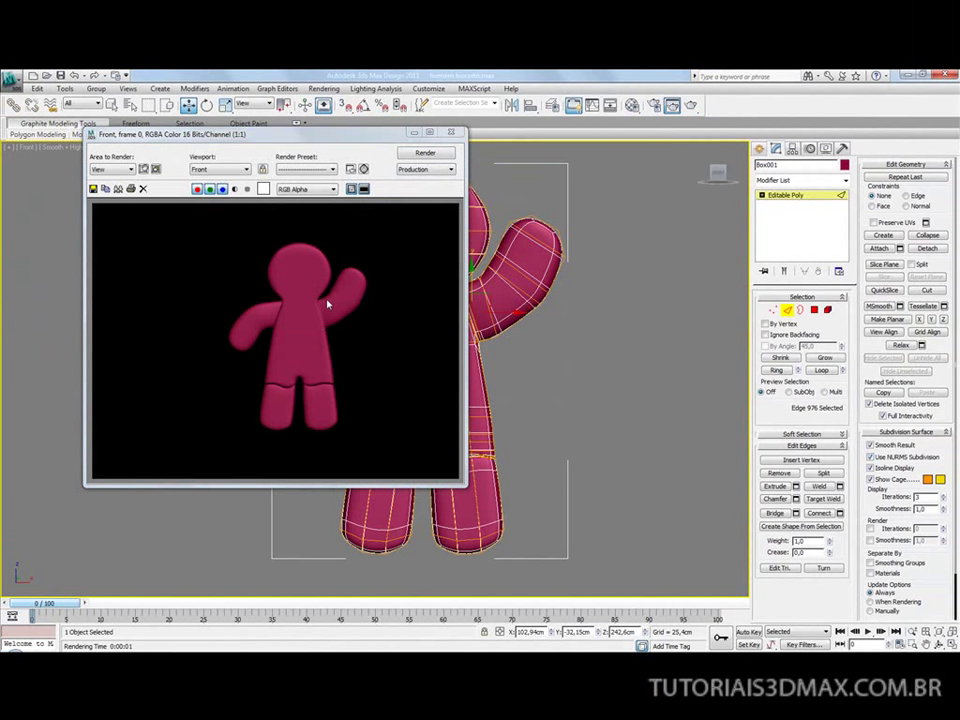
# Step: Close the render, turn off NURMS subdivision, and examine the raised arm's shoulder groove up close in the perspective view
pyautogui.click(453, 133)
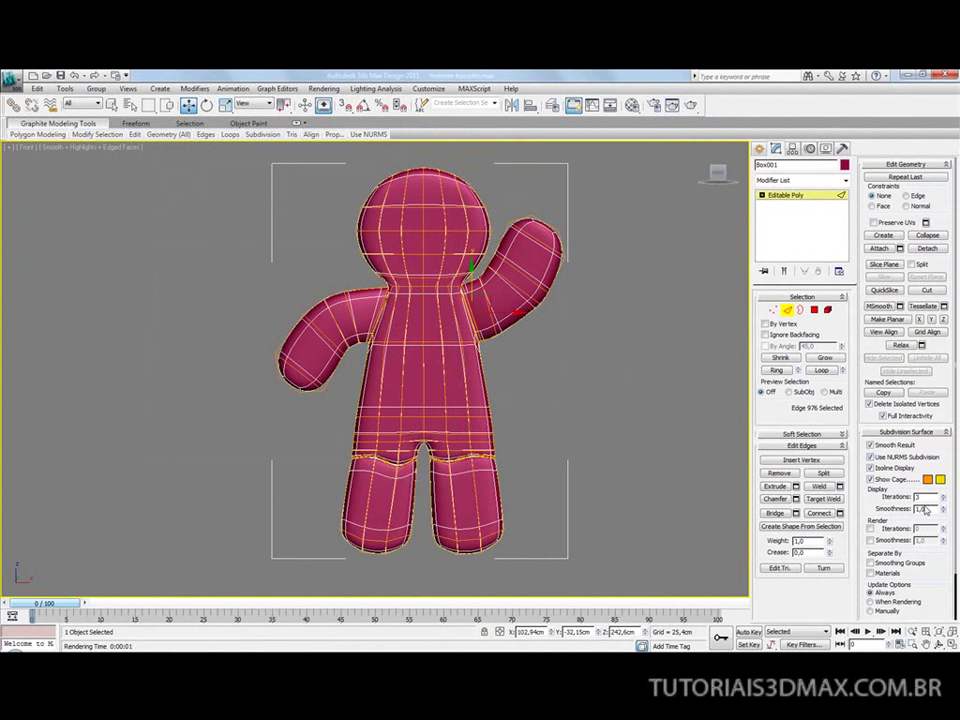
pyautogui.click(871, 457)
pyautogui.press('p')
pyautogui.moveTo(468, 310)
pyautogui.keyDown('alt'); pyautogui.mouseDown(button='middle')
pyautogui.moveTo(450, 321)
pyautogui.moveTo(453, 312)
pyautogui.mouseUp(button='middle'); pyautogui.keyUp('alt')
pyautogui.scroll(2, 457, 313)
pyautogui.press('super')
pyautogui.hotkey('alt', 'z')
pyautogui.moveTo(453, 312); pyautogui.dragTo(453, 287)
pyautogui.moveTo(502, 243); pyautogui.dragTo(467, 379, button='middle')
pyautogui.press('w')
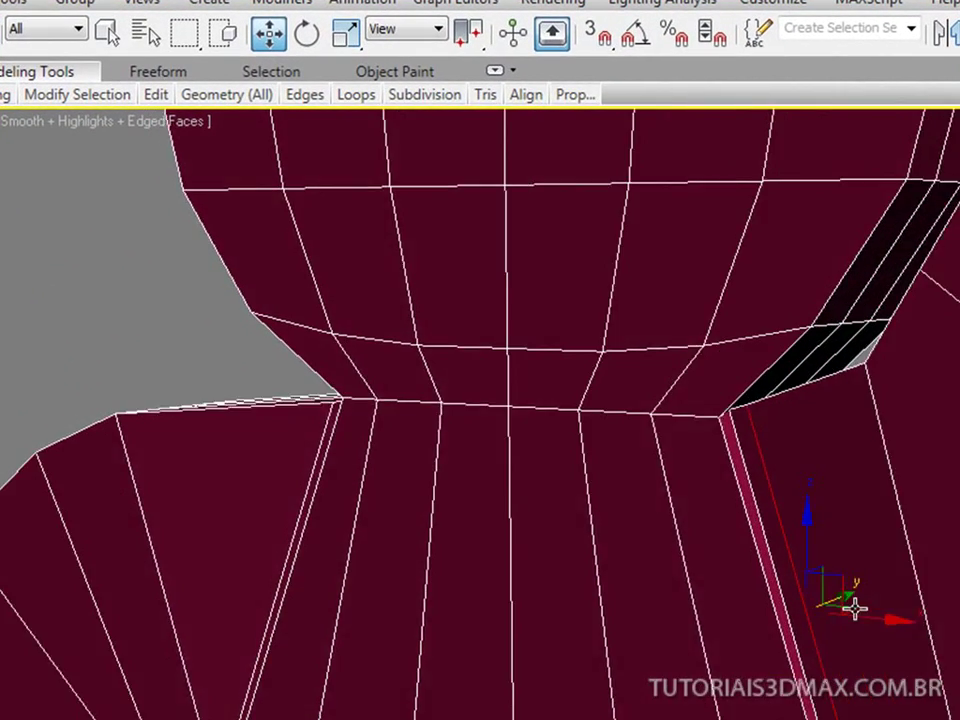
pyautogui.keyDown('alt'); pyautogui.moveTo(854, 608); pyautogui.dragTo(846, 609, button='middle'); pyautogui.keyUp('alt')
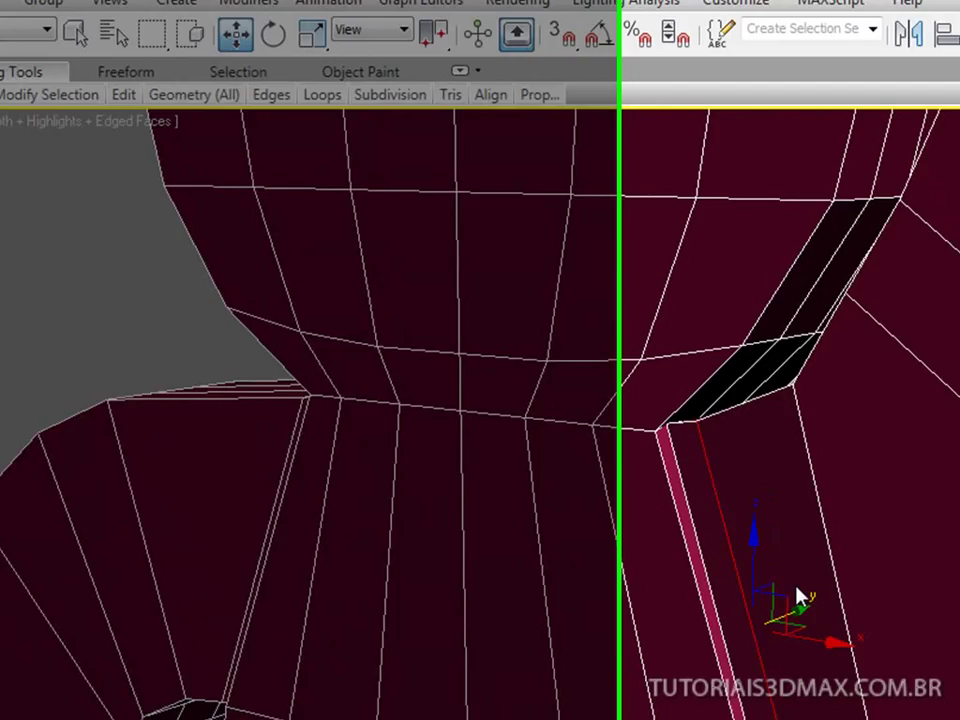
pyautogui.hotkey('alt', 'z')
pyautogui.moveTo(768, 442); pyautogui.dragTo(774, 556)
pyautogui.keyDown('ctrl'); pyautogui.keyDown('alt'); pyautogui.moveTo(91, 511); pyautogui.dragTo(33, 541, button='middle'); pyautogui.keyUp('alt'); pyautogui.keyUp('ctrl')
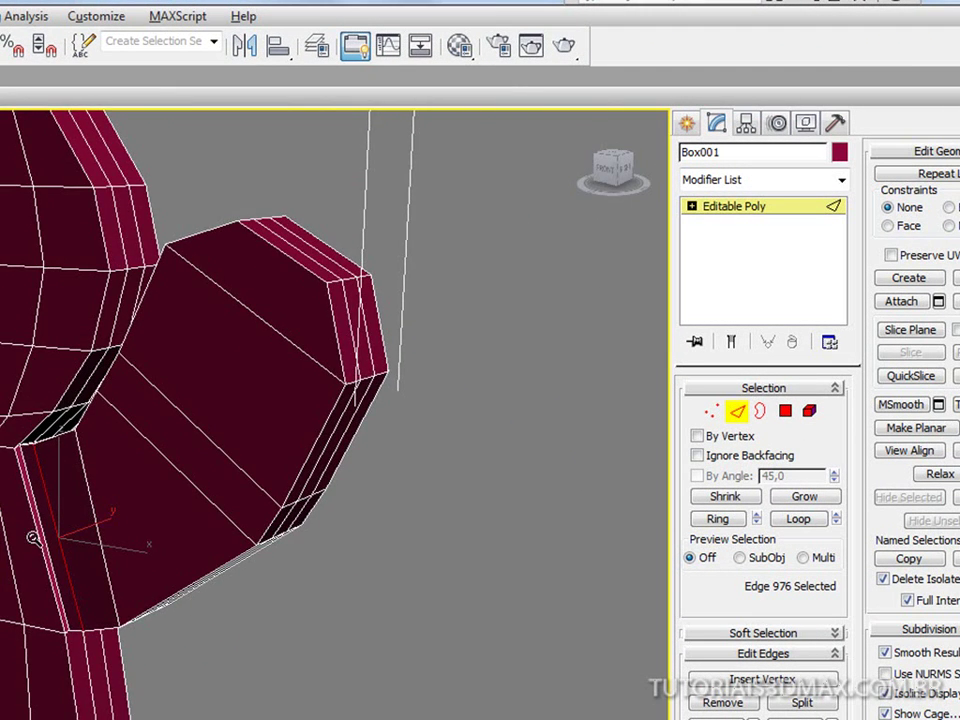
# Step: Return to the front view, re-enable NURMS subdivision, and render the model to check the shoulders
pyautogui.press('f')
pyautogui.moveTo(95, 295); pyautogui.dragTo(104, 500, button='middle')
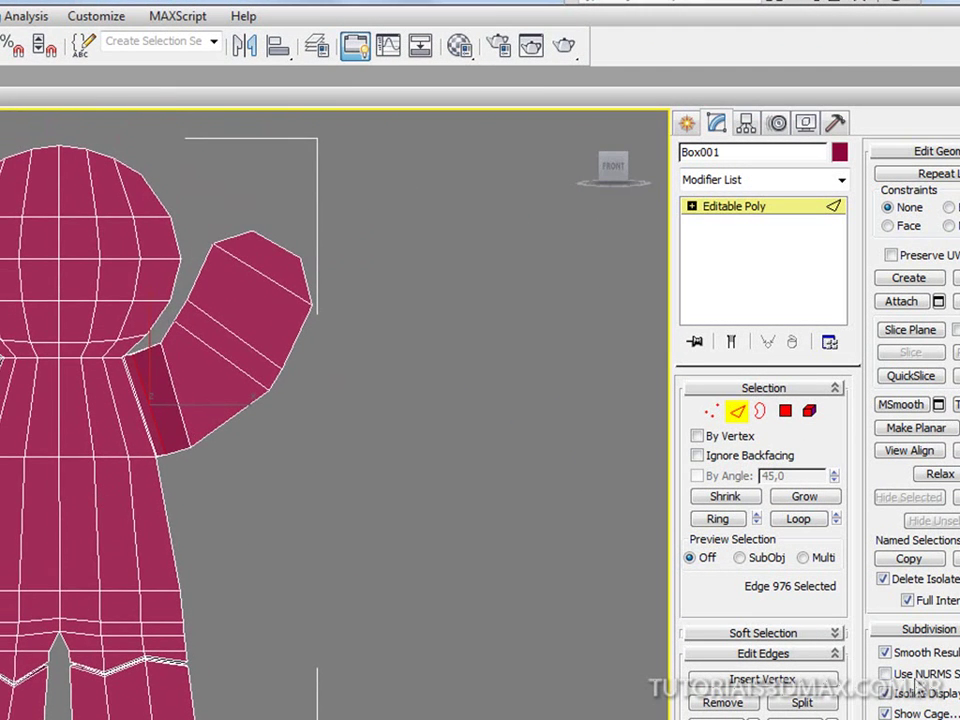
pyautogui.click(885, 674)
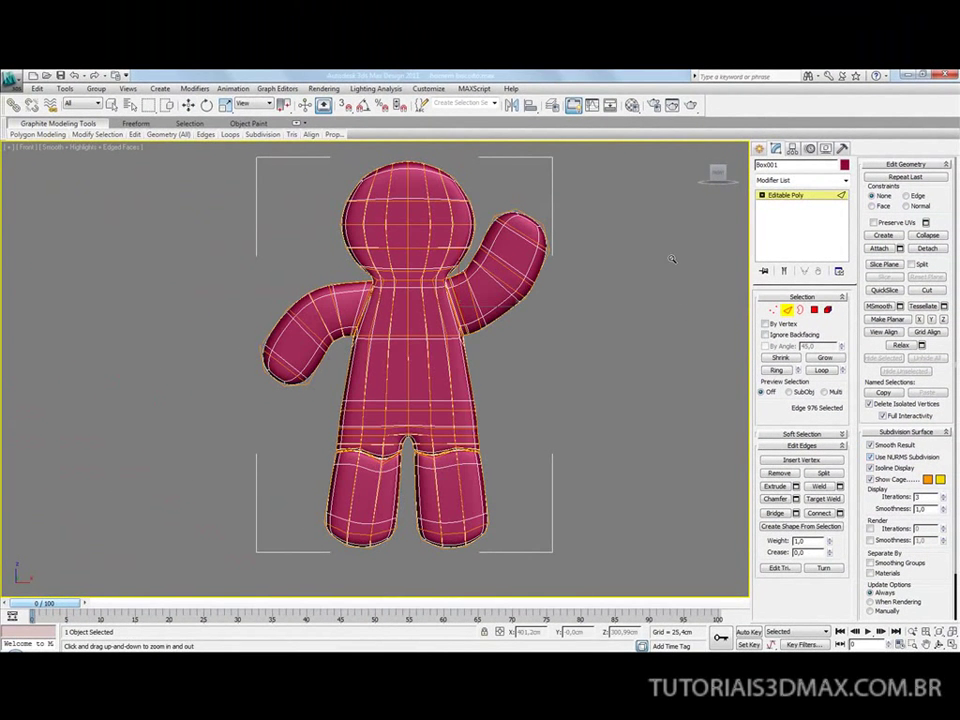
pyautogui.click(690, 106)
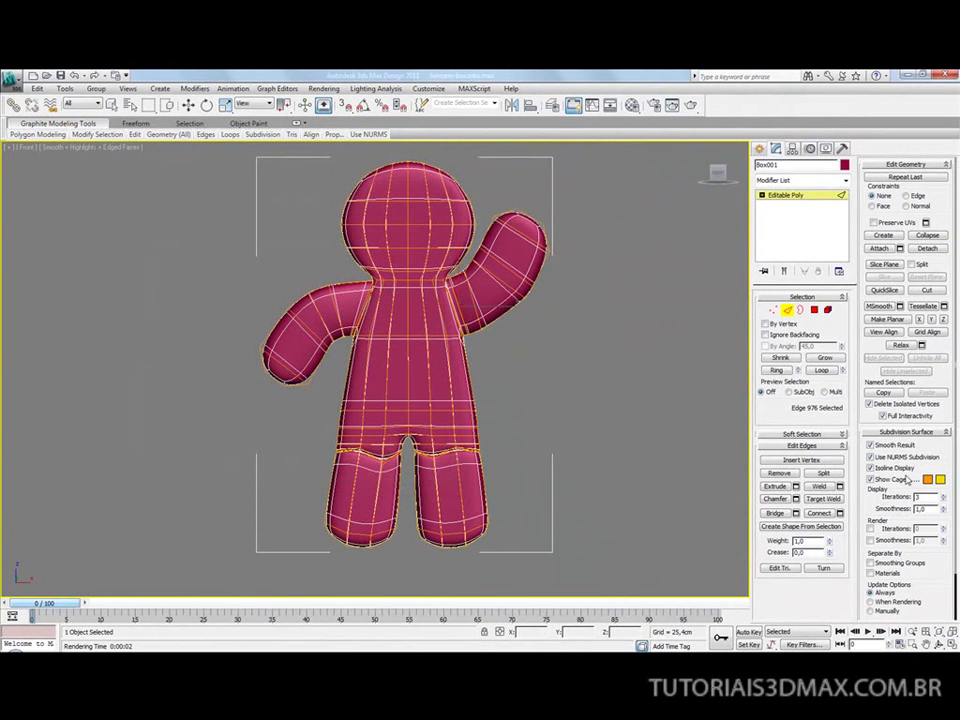
pyautogui.hotkey('alt', 'Tab')
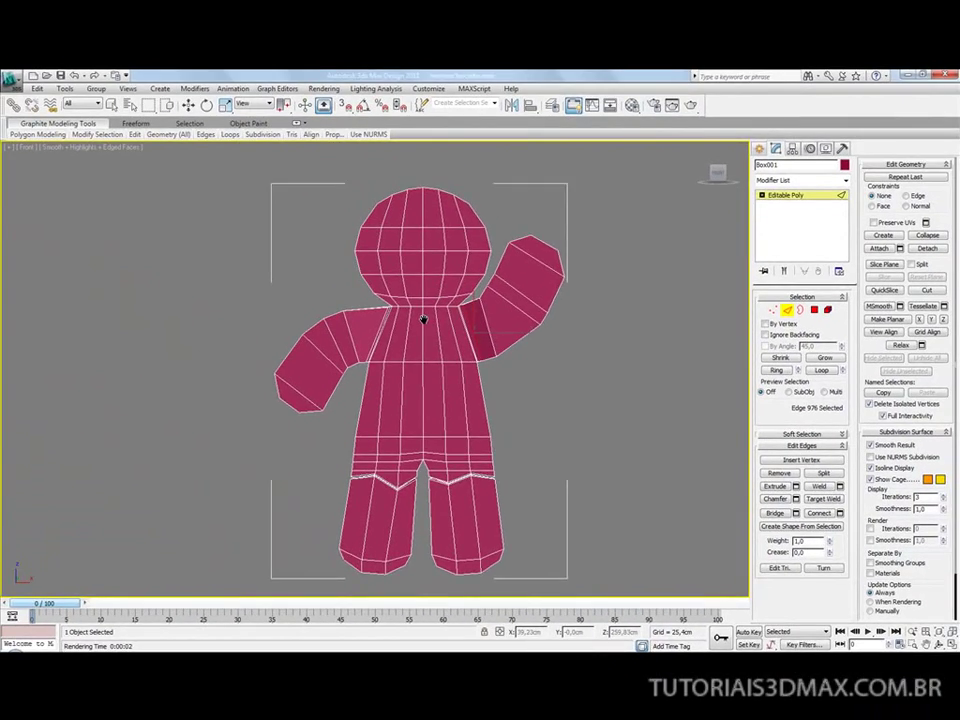
# Step: In the perspective view, move the selected edge beside the raised arm's shoulder groove along X toward the torso to narrow the groove
pyautogui.keyDown('alt'); pyautogui.moveTo(423, 319); pyautogui.dragTo(390, 333, button='middle'); pyautogui.keyUp('alt')
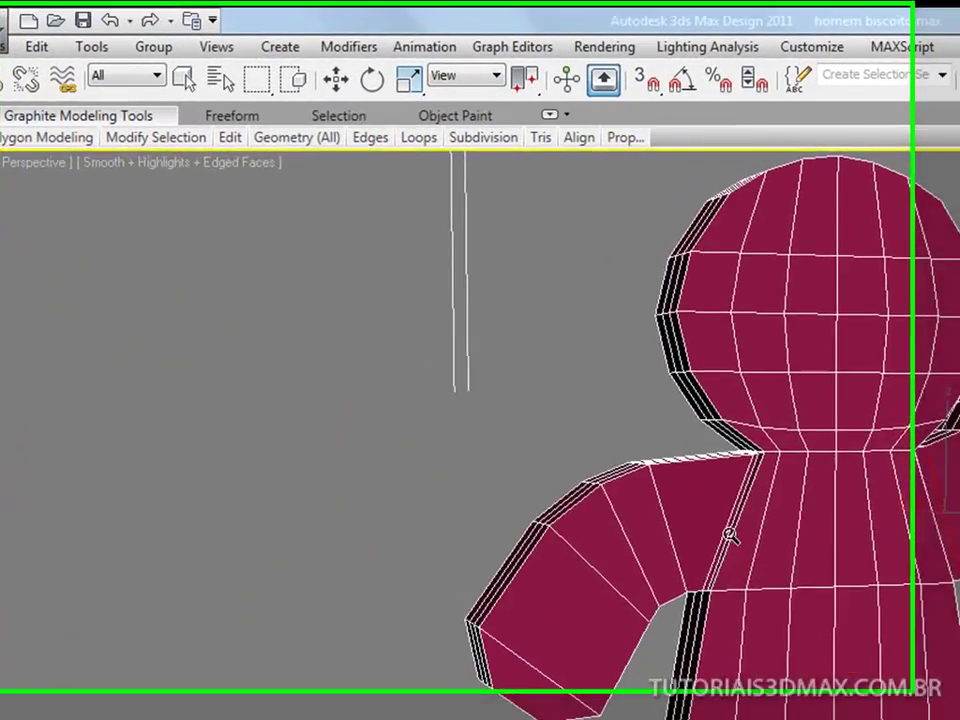
pyautogui.keyDown('ctrl'); pyautogui.keyDown('alt'); pyautogui.moveTo(730, 535); pyautogui.dragTo(733, 448, button='middle'); pyautogui.keyUp('alt'); pyautogui.keyUp('ctrl')
pyautogui.moveTo(920, 297); pyautogui.dragTo(671, 490, button='middle')
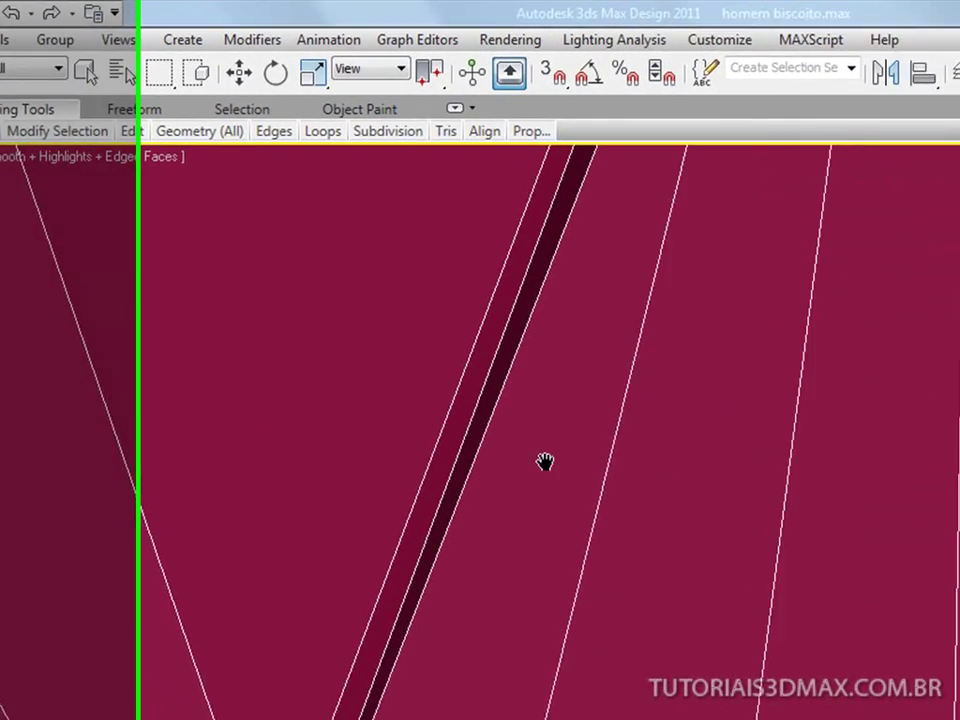
pyautogui.moveTo(888, 391)
pyautogui.mouseDown(button='middle')
pyautogui.moveTo(747, 445)
pyautogui.moveTo(576, 450)
pyautogui.moveTo(498, 490)
pyautogui.moveTo(598, 480)
pyautogui.moveTo(763, 441)
pyautogui.moveTo(763, 456)
pyautogui.moveTo(549, 469)
pyautogui.moveTo(537, 503)
pyautogui.moveTo(711, 454)
pyautogui.moveTo(786, 450)
pyautogui.moveTo(802, 462)
pyautogui.moveTo(564, 456)
pyautogui.moveTo(773, 441)
pyautogui.moveTo(621, 448)
pyautogui.moveTo(603, 452)
pyautogui.moveTo(587, 477)
pyautogui.mouseUp(button='middle')
pyautogui.press('w')
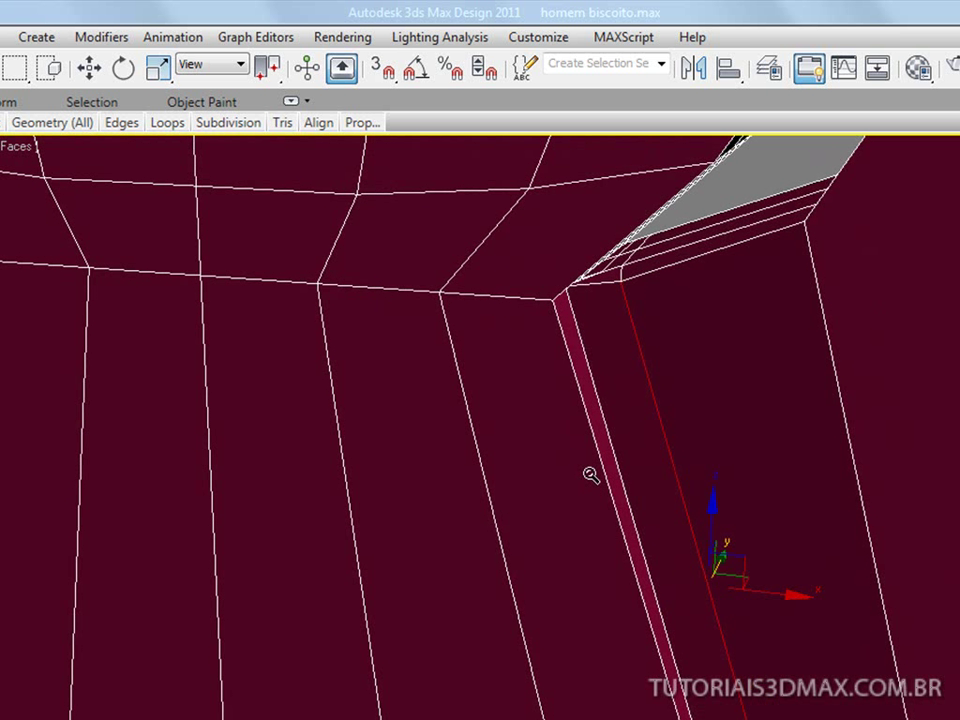
pyautogui.moveTo(785, 596); pyautogui.dragTo(671, 503)
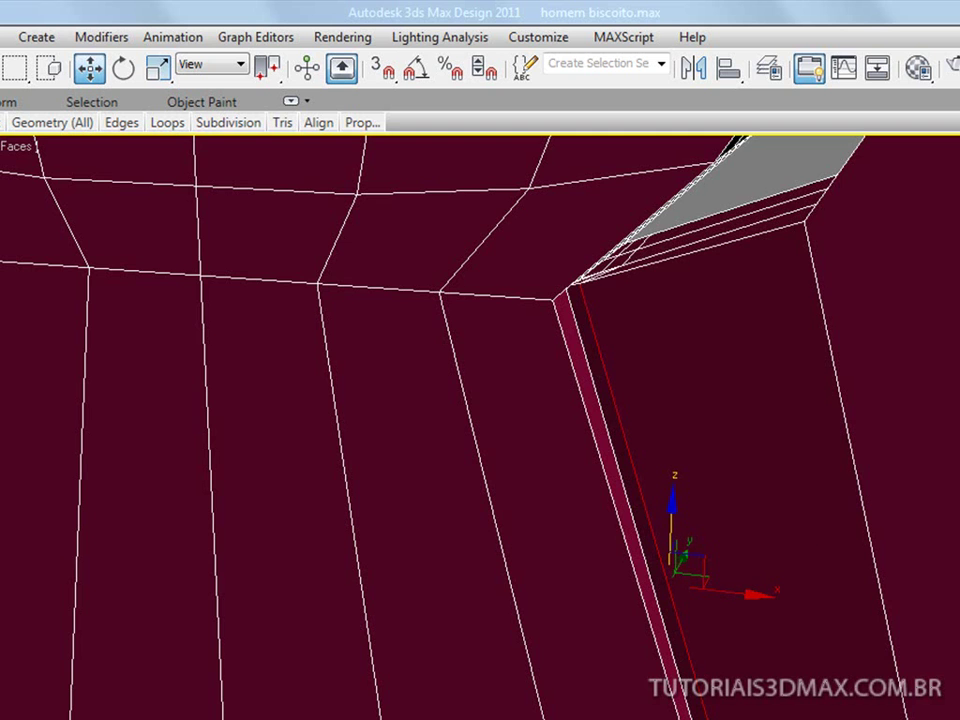
# Step: Smooth the model with NURMS subdivision, render the front view to check the narrowed groove, and close the render
pyautogui.click(870, 457)
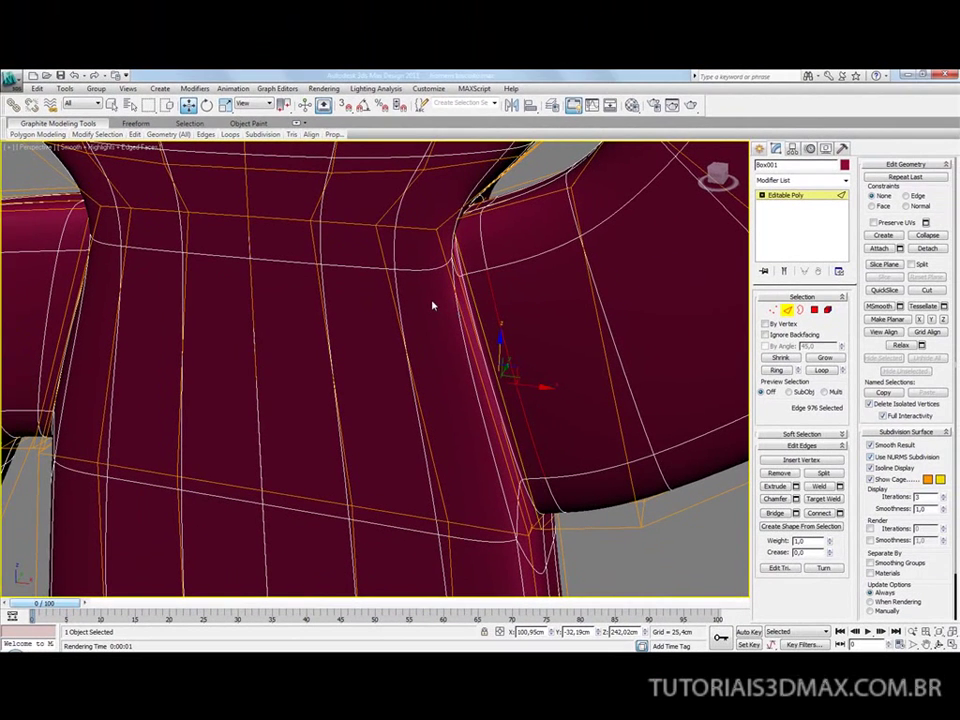
pyautogui.press('f')
pyautogui.moveTo(431, 208); pyautogui.dragTo(530, 253, button='middle')
pyautogui.click(691, 106)
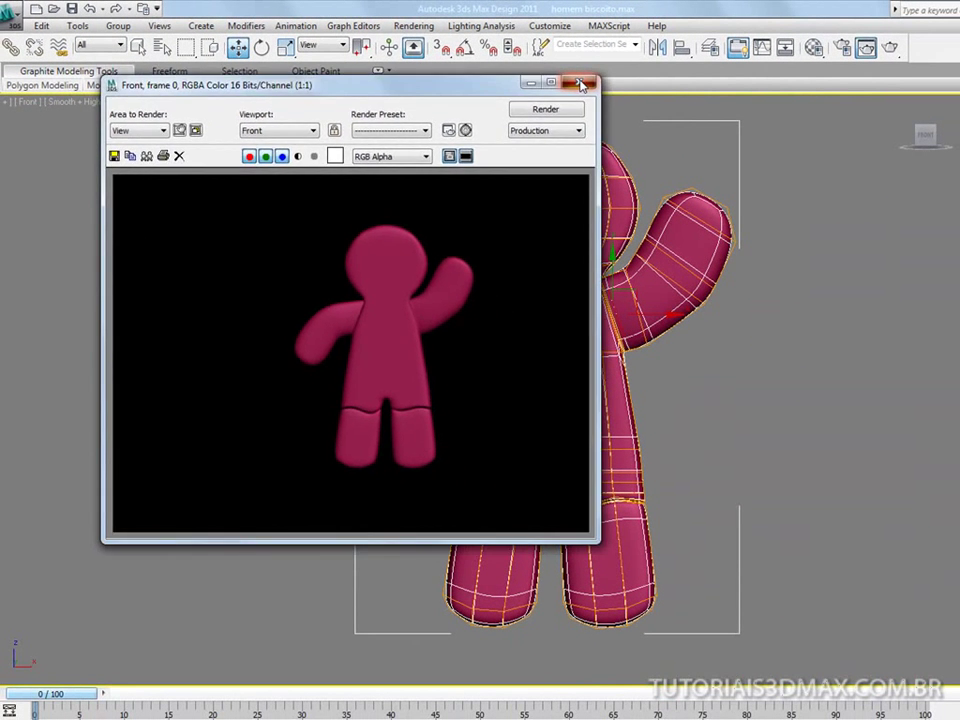
pyautogui.click(900, 131)
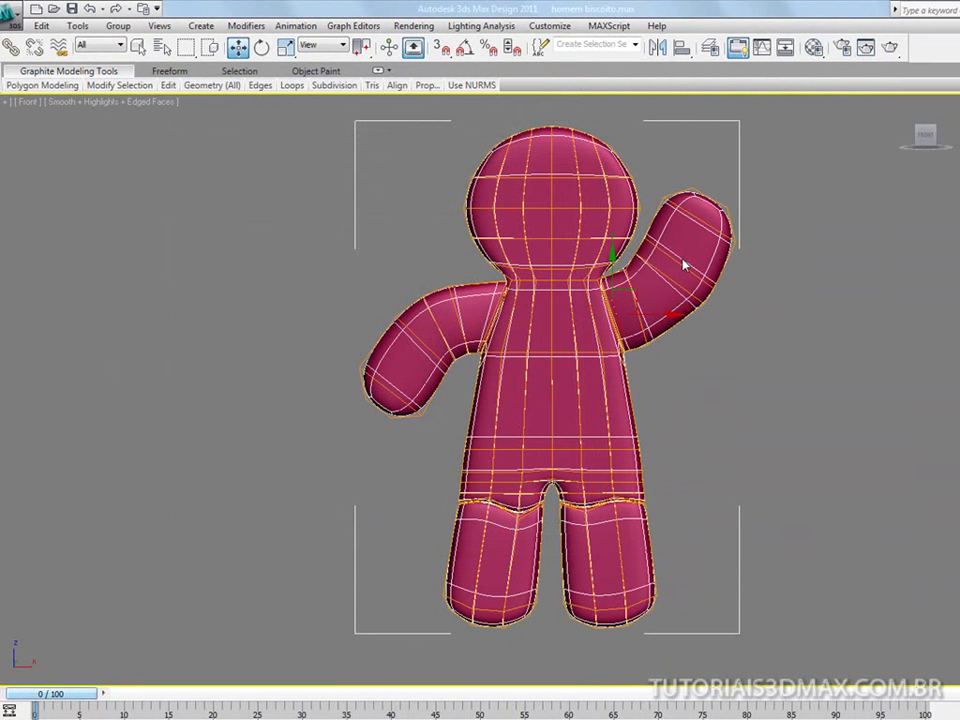
# Step: Open the Material Editor and place it clear of the model's lowered arm
pyautogui.press('m')
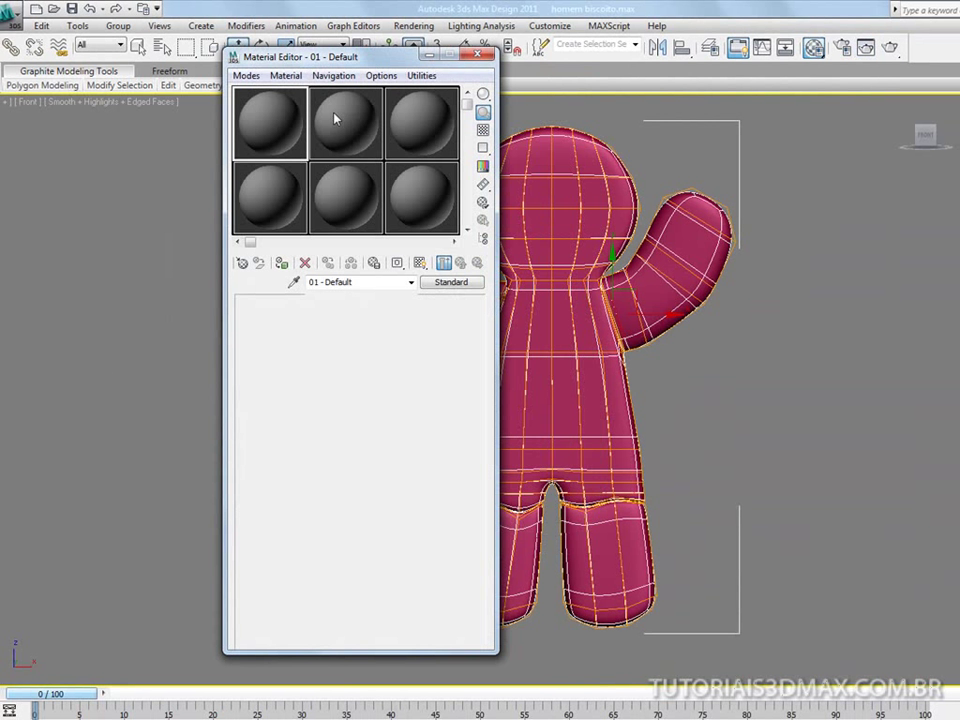
pyautogui.moveTo(300, 57); pyautogui.dragTo(631, 31)
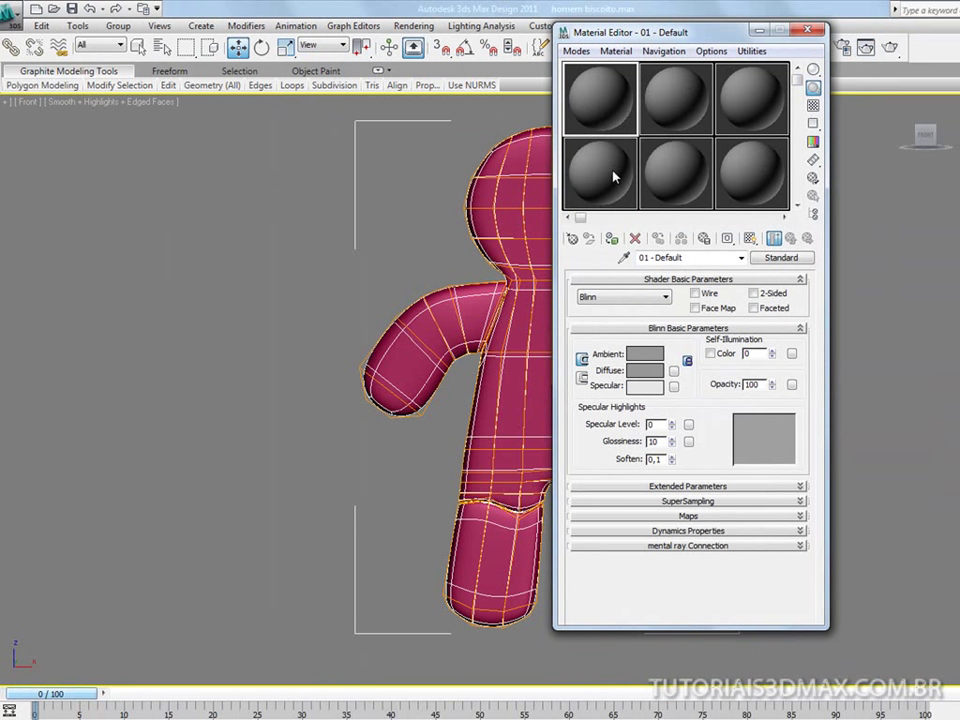
# Step: Display the material samples in a 6 X 4 layout and restore the 3 X 2 layout
pyautogui.rightClick(600, 101)
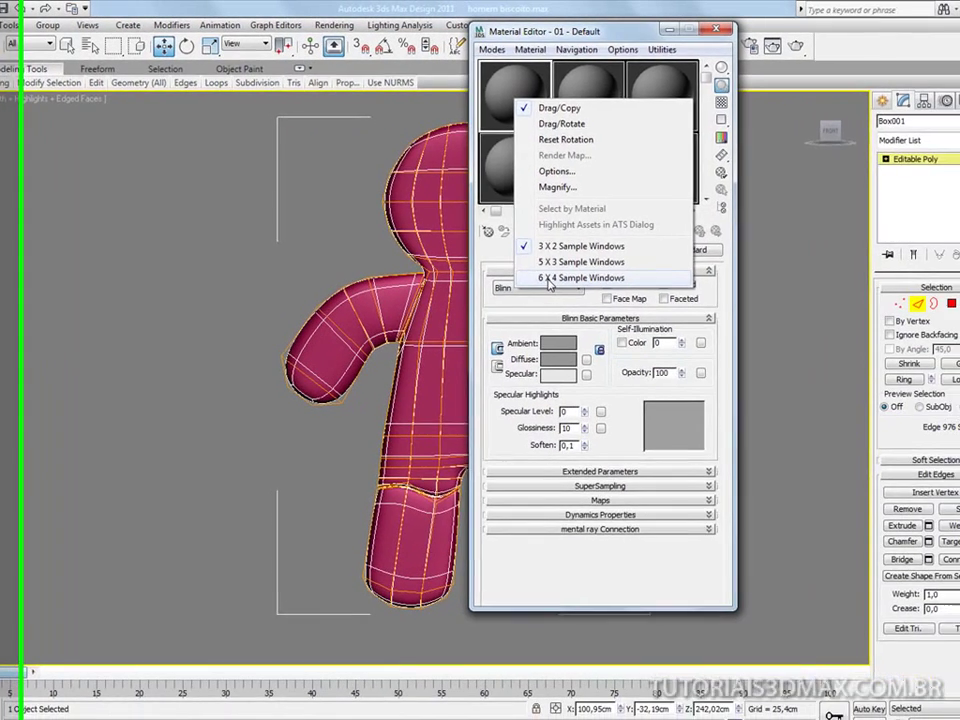
pyautogui.click(628, 287)
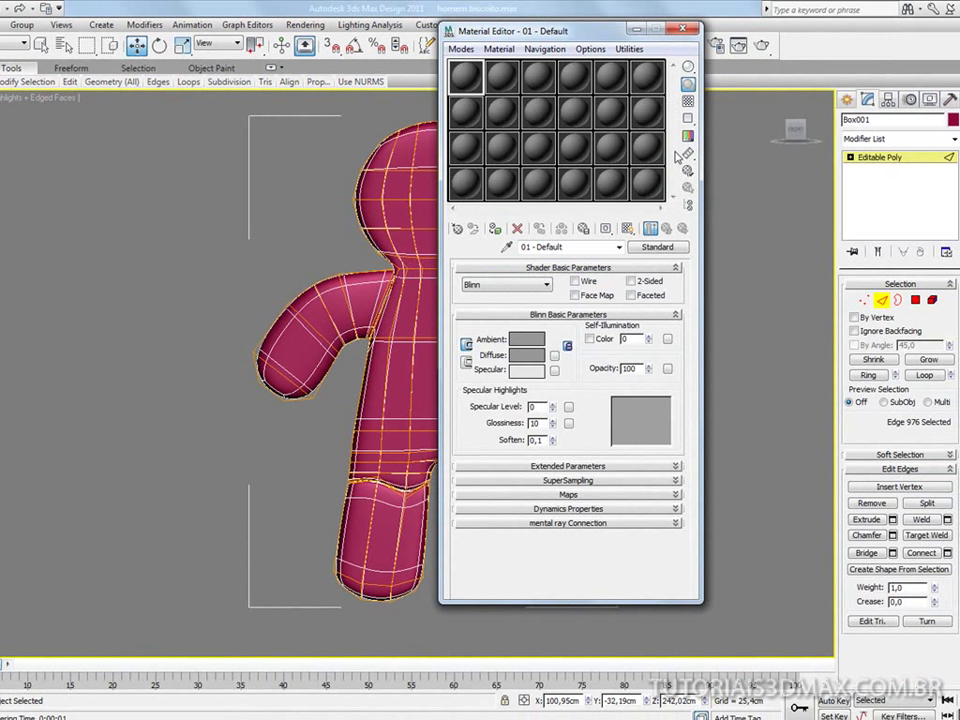
pyautogui.click(503, 82)
pyautogui.click(503, 82)
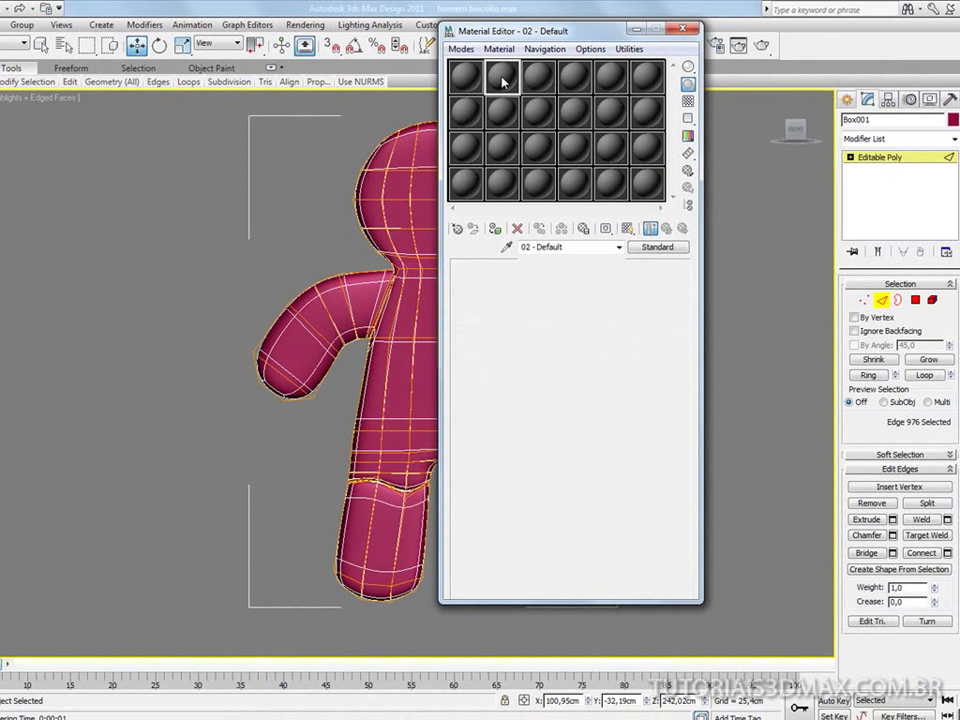
pyautogui.rightClick(503, 82)
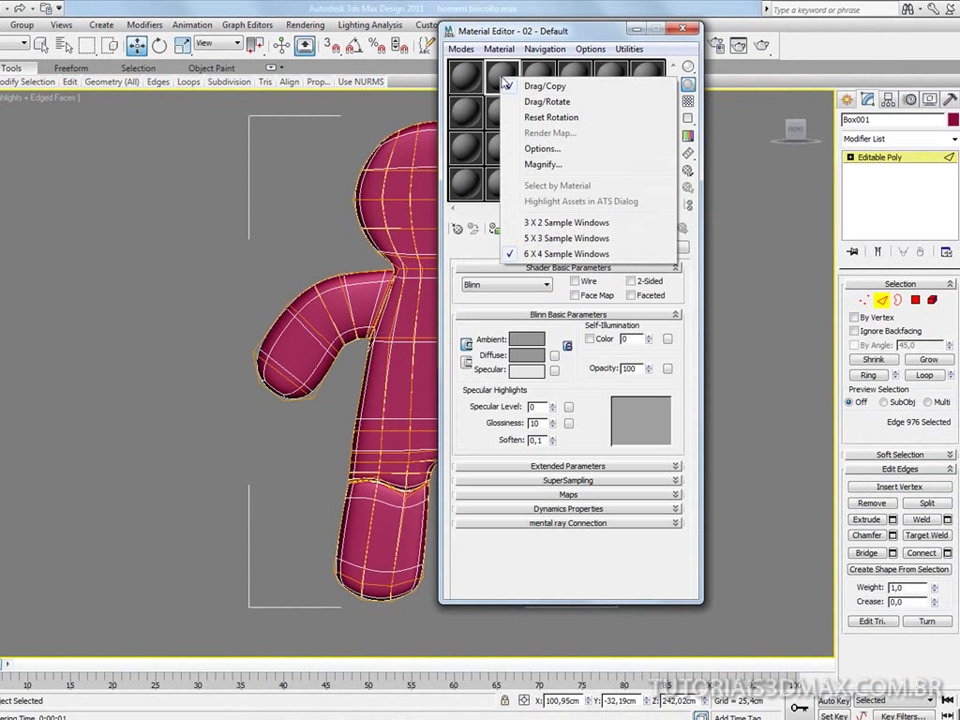
pyautogui.click(540, 221)
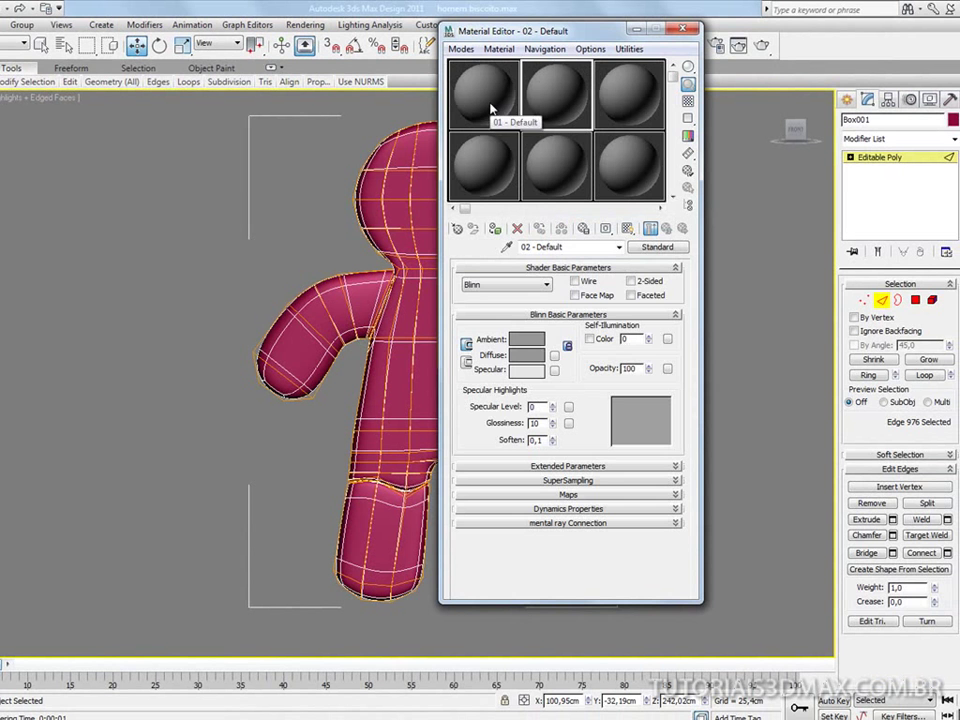
# Step: Open a magnified preview of the 01 - Default material, enlarge it, and place it beside the Material Editor
pyautogui.doubleClick(491, 108)
pyautogui.moveTo(590, 65); pyautogui.dragTo(147, 31)
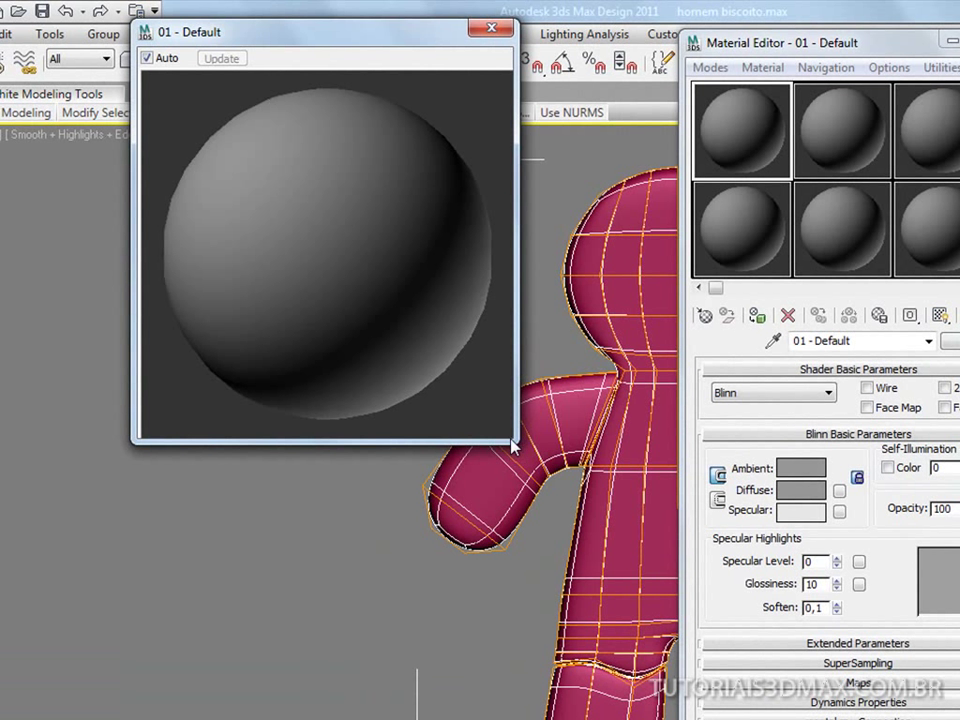
pyautogui.moveTo(513, 445); pyautogui.dragTo(613, 539)
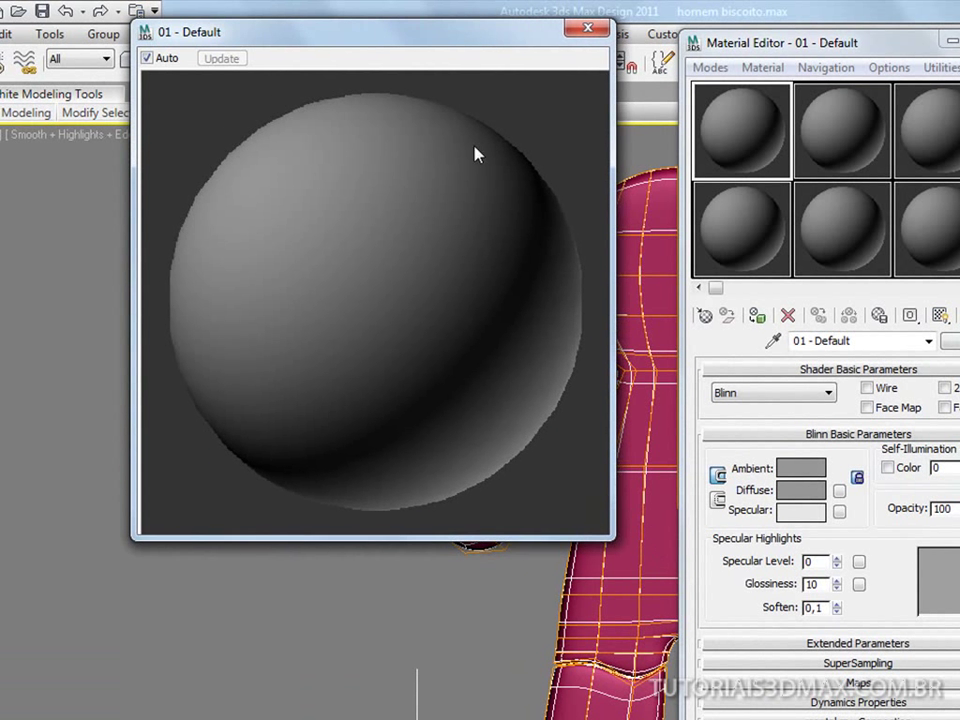
pyautogui.moveTo(439, 39); pyautogui.dragTo(358, 79)
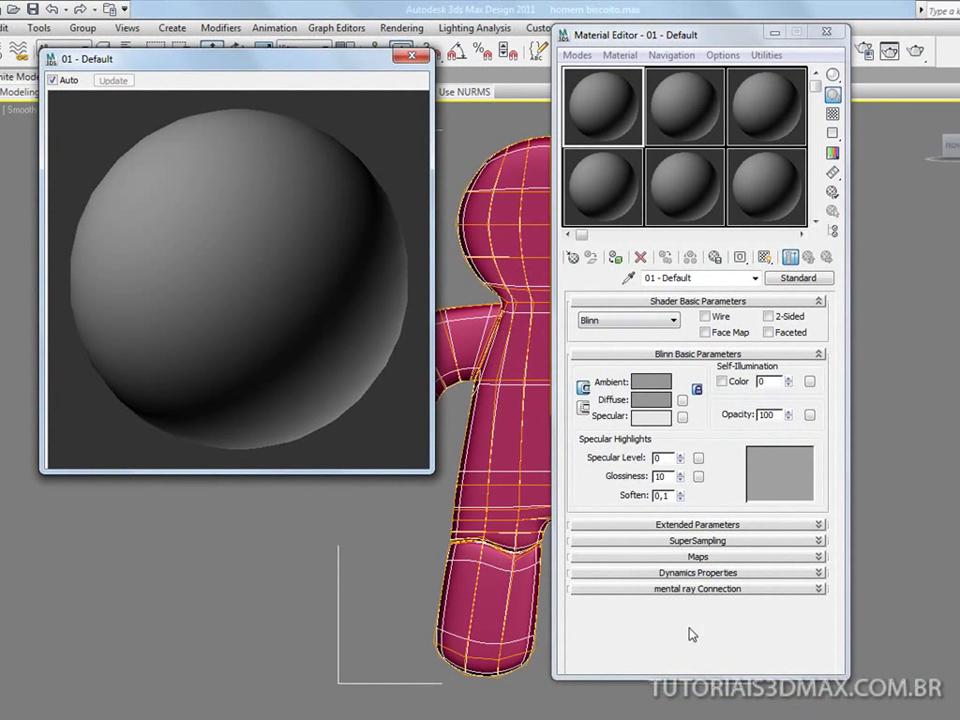
# Step: Assign a Noise map to the Bump channel of the 01 - Default material
pyautogui.click(698, 556)
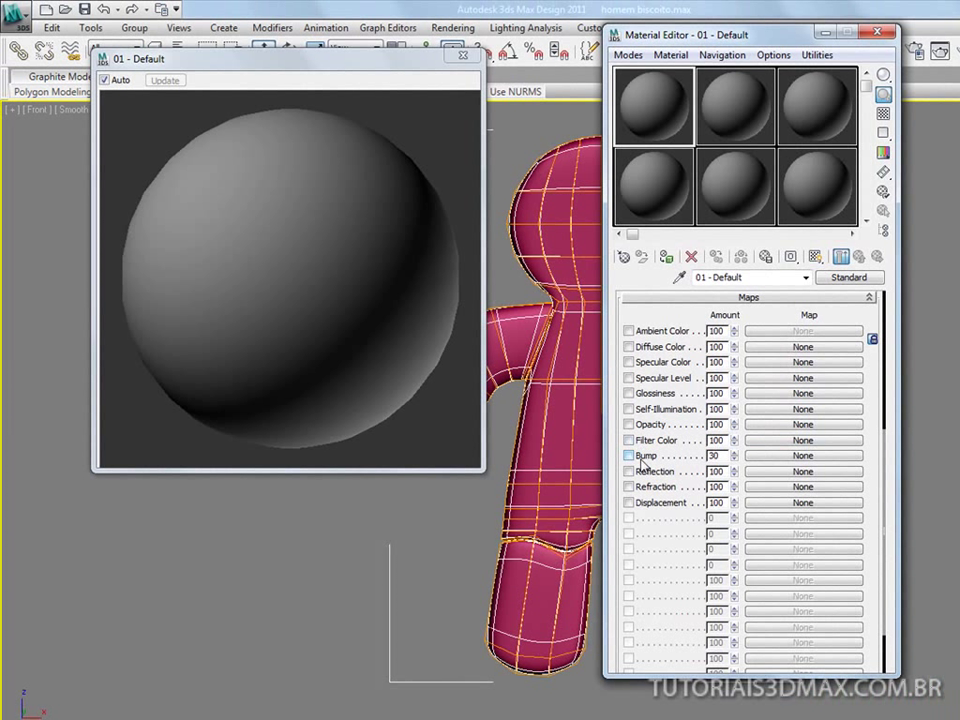
pyautogui.click(781, 458)
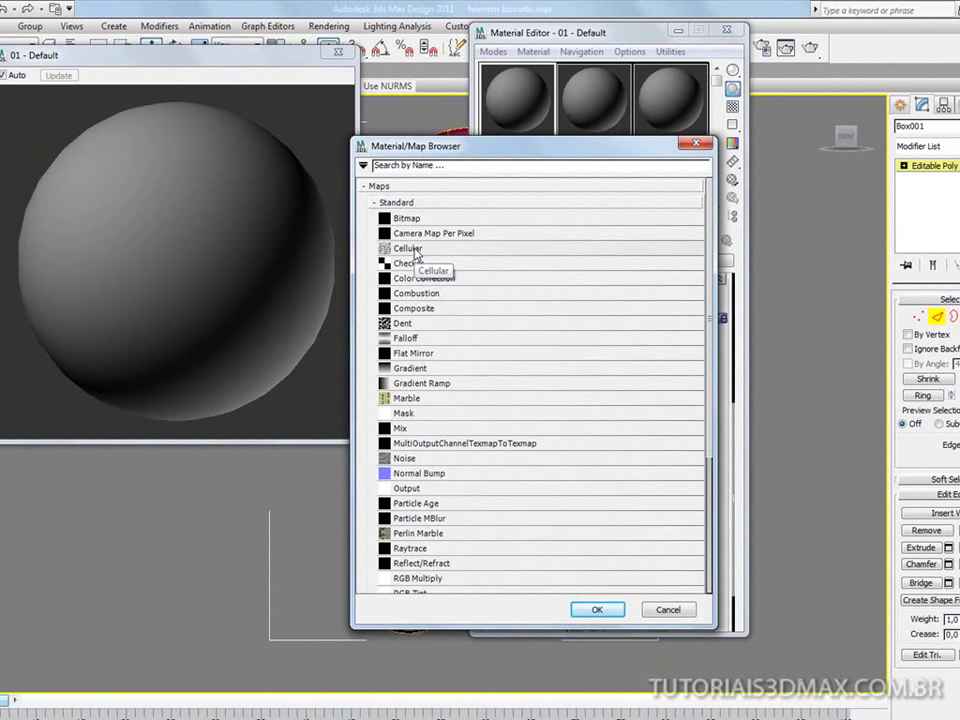
pyautogui.doubleClick(400, 460)
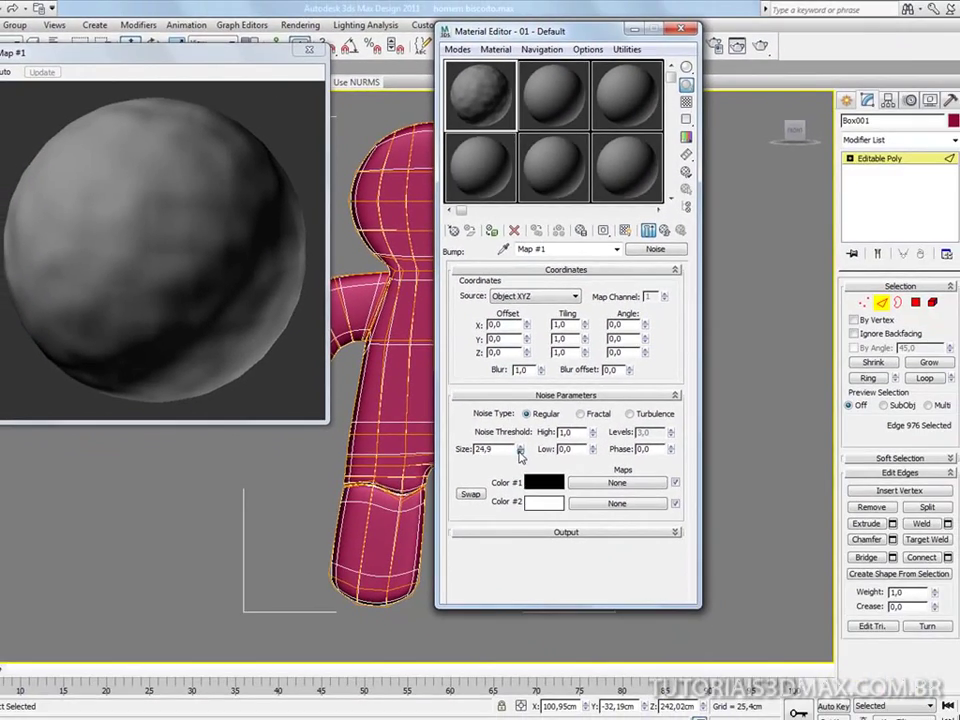
# Step: Reduce the noise size to 4,0 and compare the bump texture with the gingerbread reference photo
pyautogui.moveTo(563, 485); pyautogui.dragTo(552, 592)
pyautogui.moveTo(508, 552); pyautogui.dragTo(508, 564)
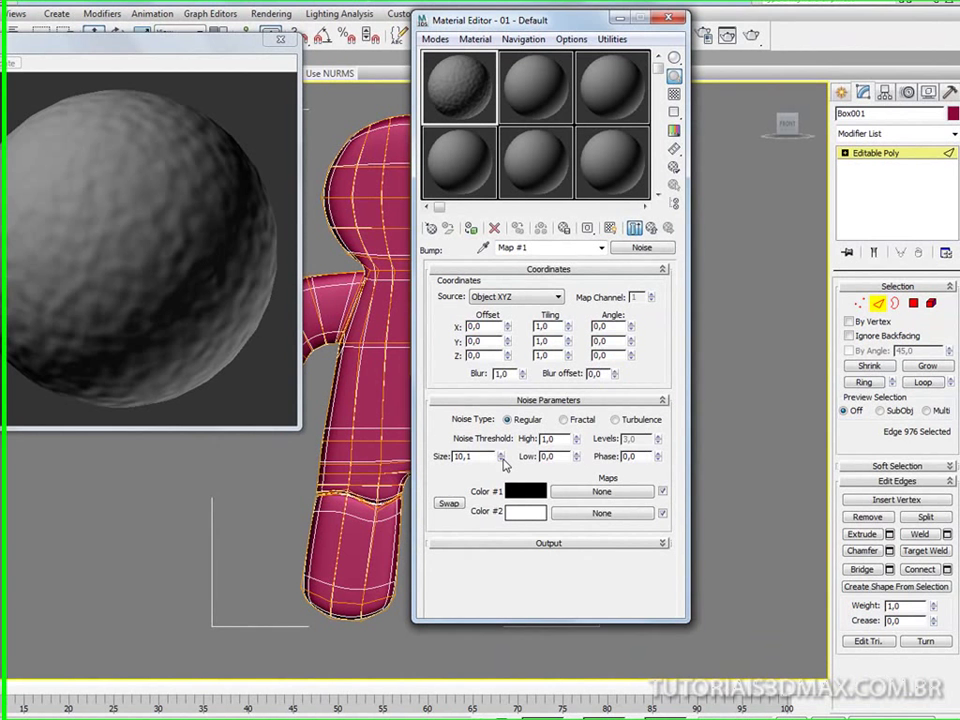
pyautogui.moveTo(527, 449); pyautogui.dragTo(499, 507)
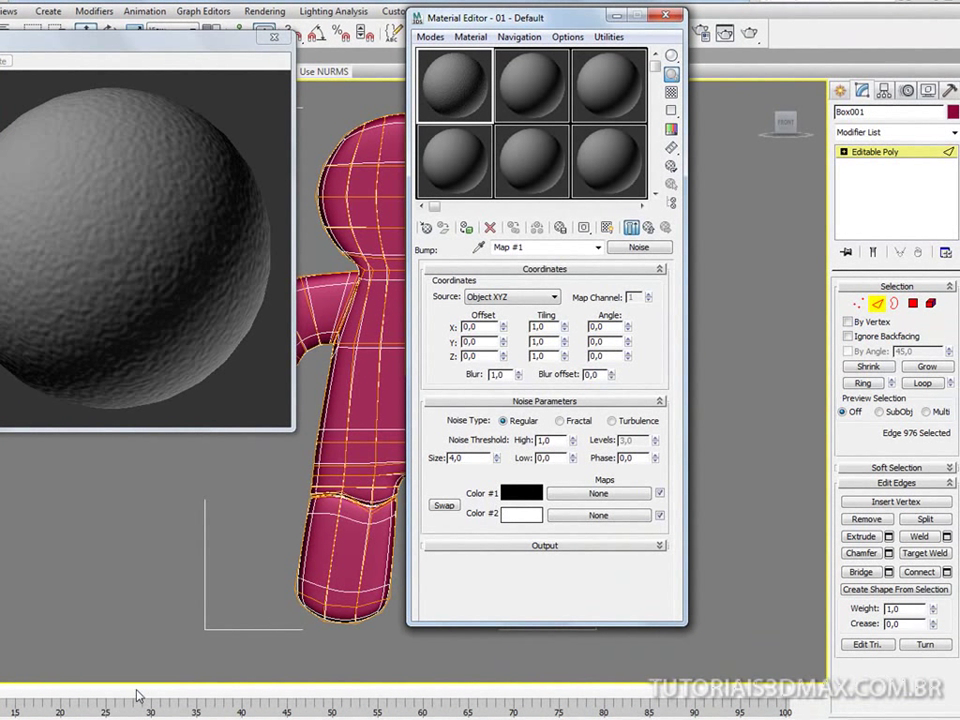
pyautogui.hotkey('alt', 'Tab')
pyautogui.press('Tab')
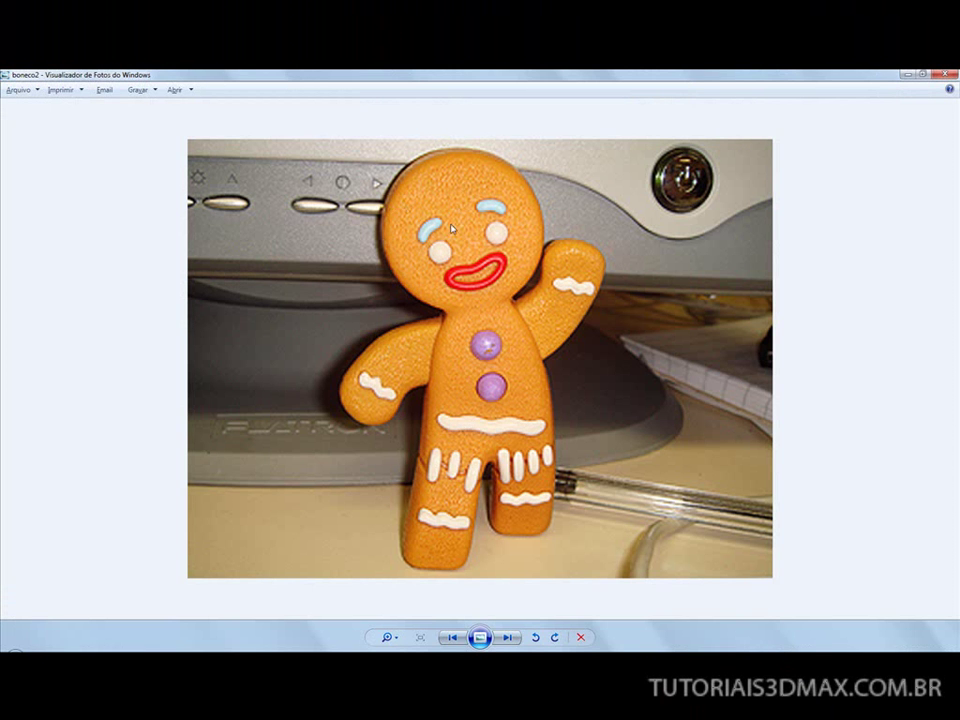
pyautogui.hotkey('alt', 'Tab')
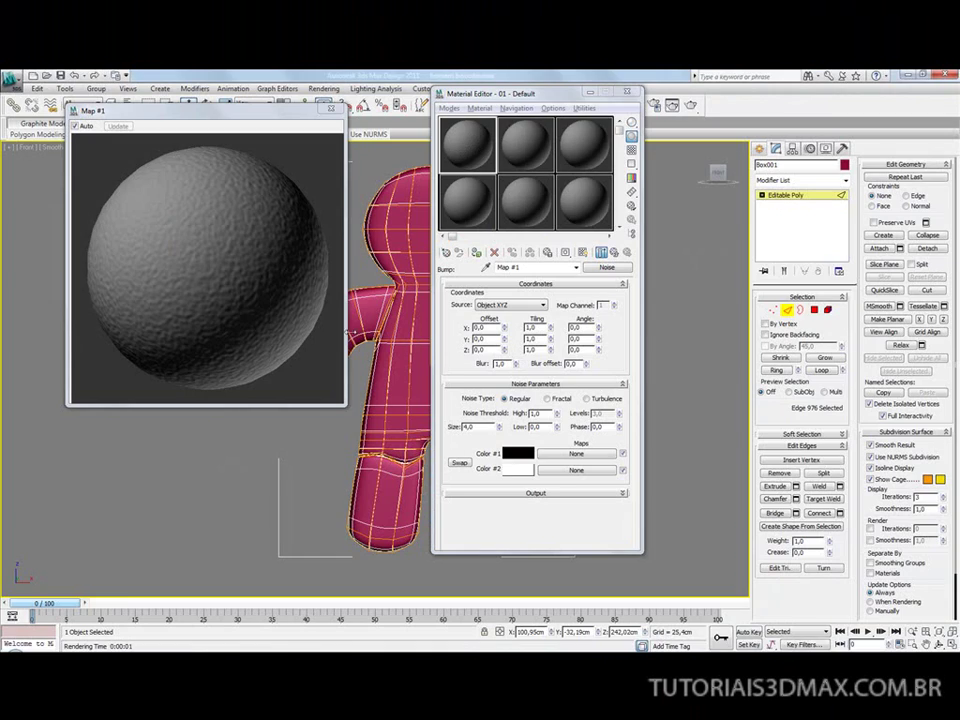
# Step: Set the Noise map's Color #2 to black and its Color #1 to white
pyautogui.click(514, 470)
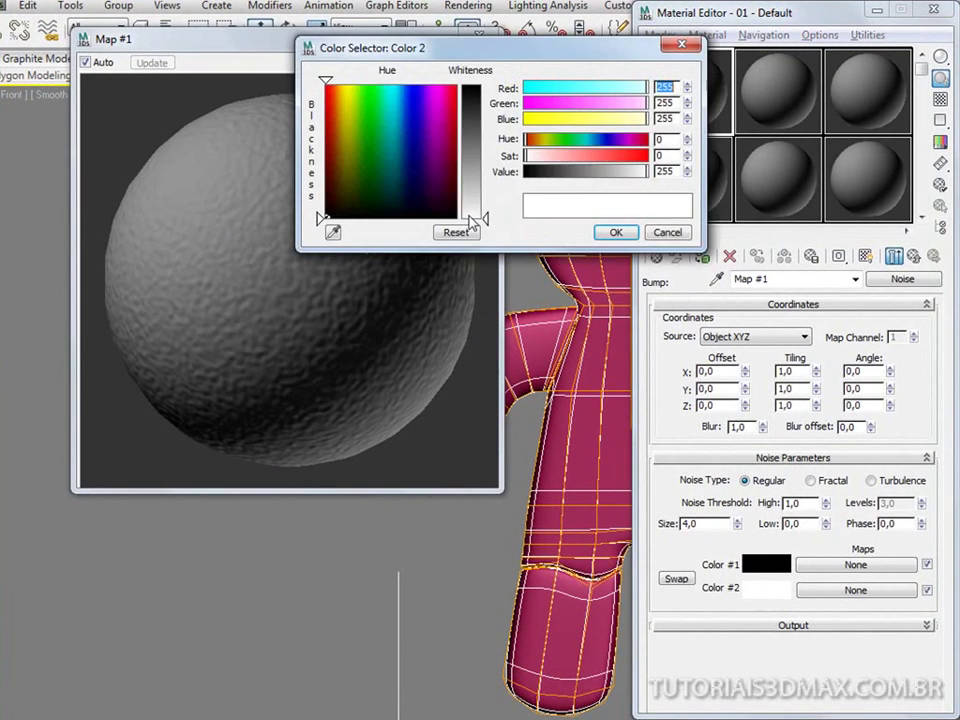
pyautogui.moveTo(485, 215); pyautogui.dragTo(485, 86)
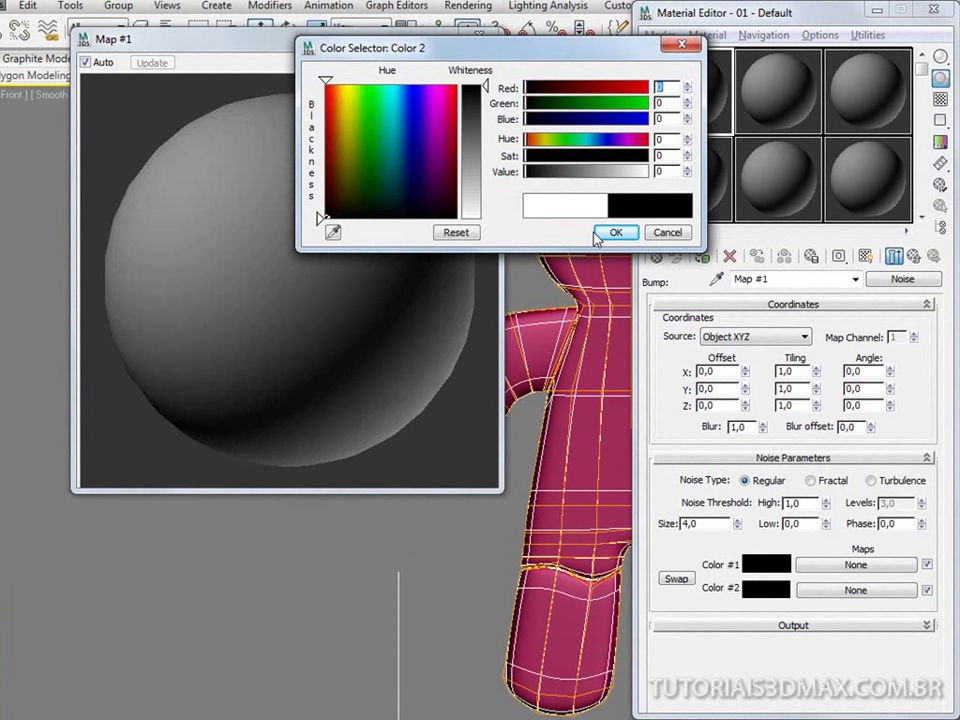
pyautogui.click(616, 232)
pyautogui.click(766, 565)
pyautogui.moveTo(485, 86); pyautogui.dragTo(485, 217)
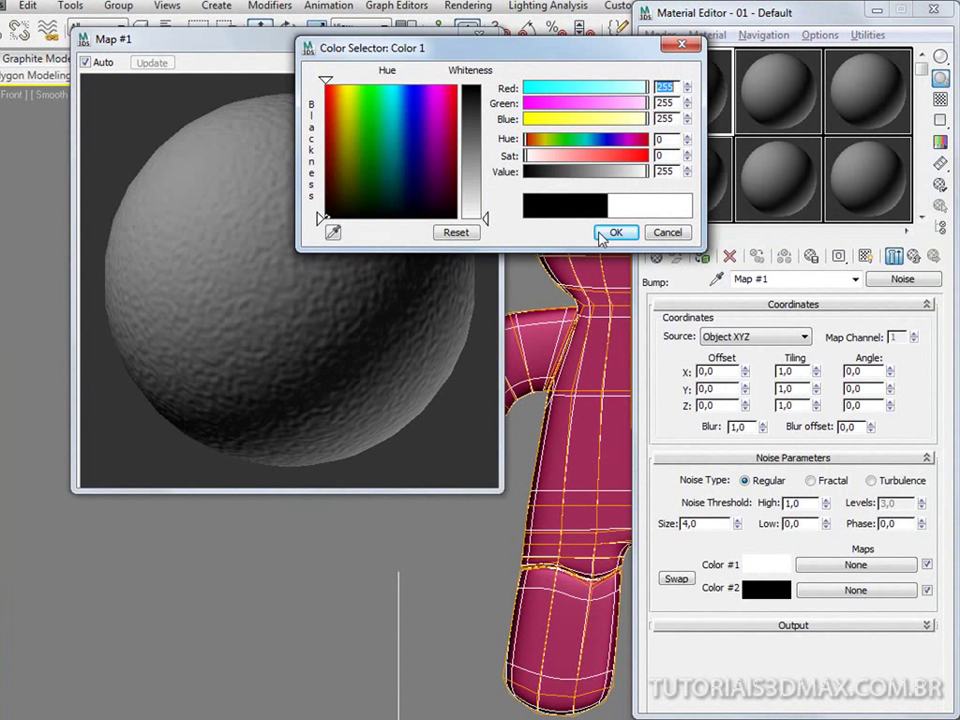
pyautogui.click(604, 234)
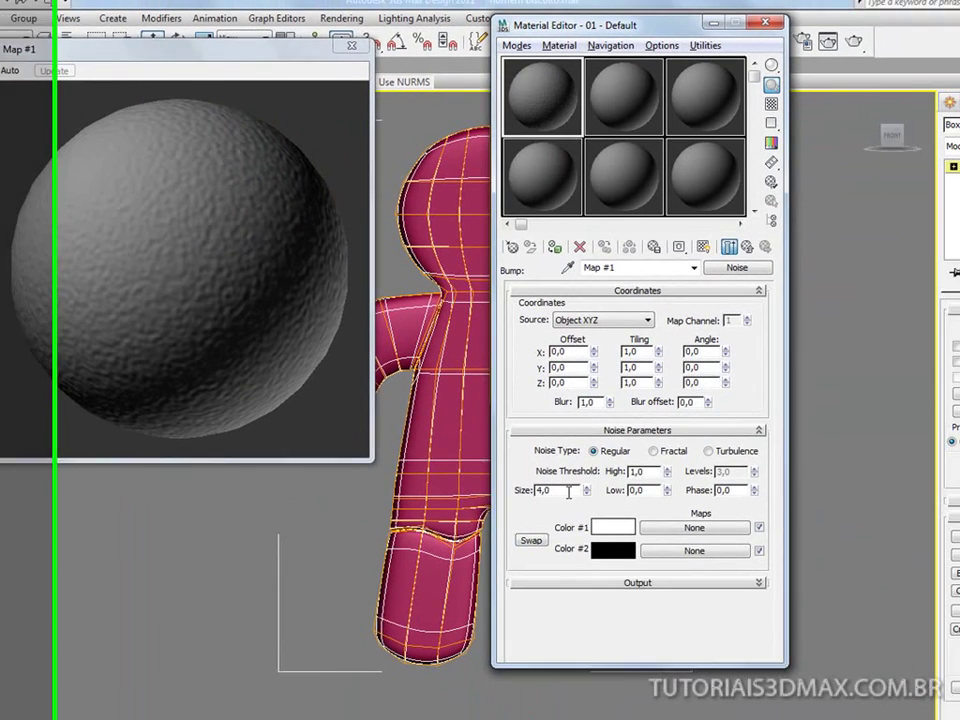
# Step: Reduce the size of the Noise bump map to 2,0
pyautogui.moveTo(714, 524); pyautogui.dragTo(654, 526)
pyautogui.write('2')
pyautogui.press('Return')
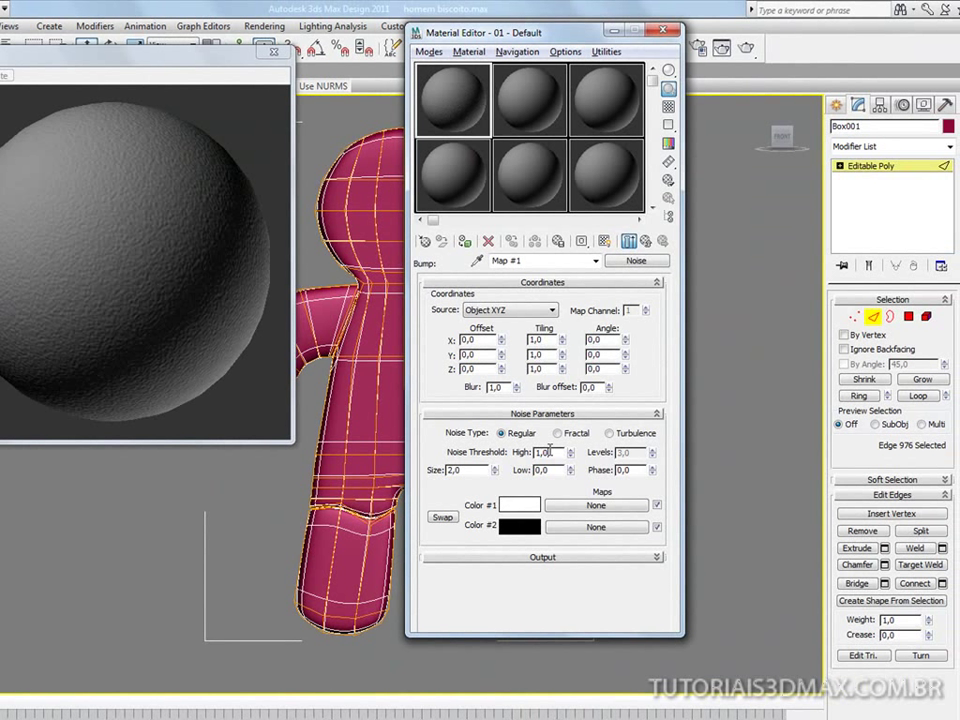
# Step: Return to the 01 - Default material's Maps settings, try a Bump amount of 80, and settle on 50
pyautogui.click(646, 241)
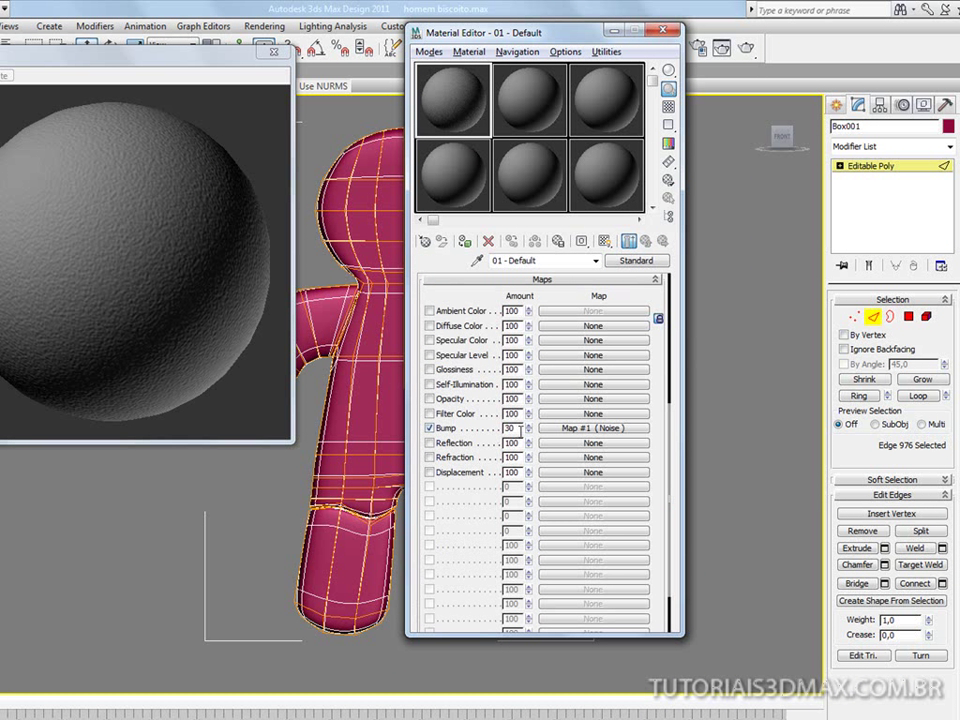
pyautogui.moveTo(518, 428); pyautogui.dragTo(476, 421)
pyautogui.write('80')
pyautogui.press('Return')
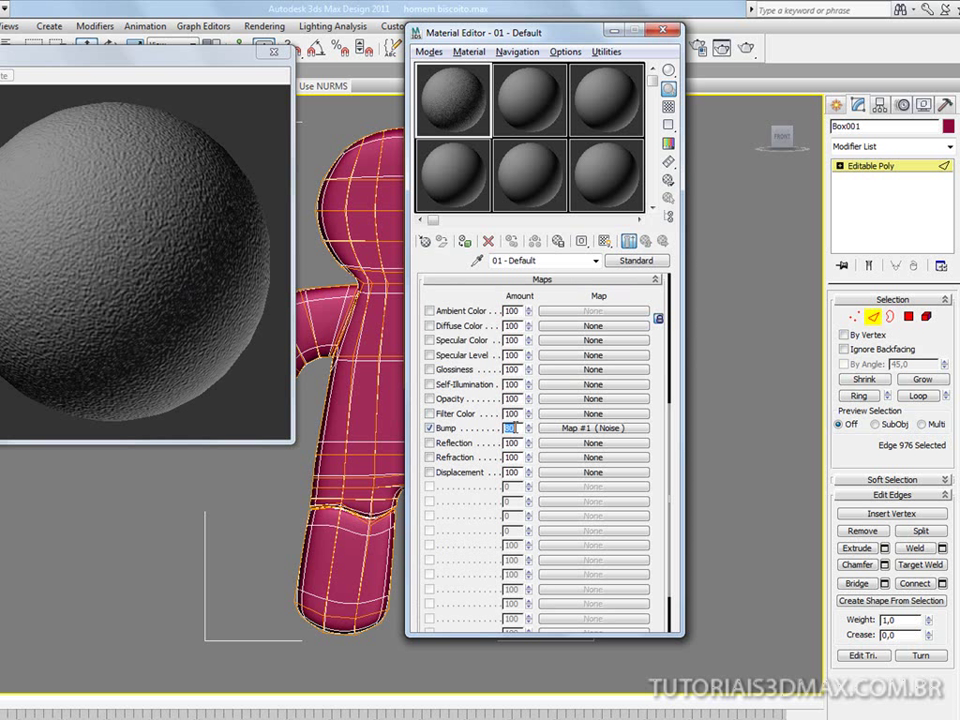
pyautogui.write('50')
pyautogui.press('Return')
# Step: Switch to the boneco2 gingerbread reference photo and open it in Adobe Photoshop
pyautogui.moveTo(621, 294); pyautogui.dragTo(624, 443)
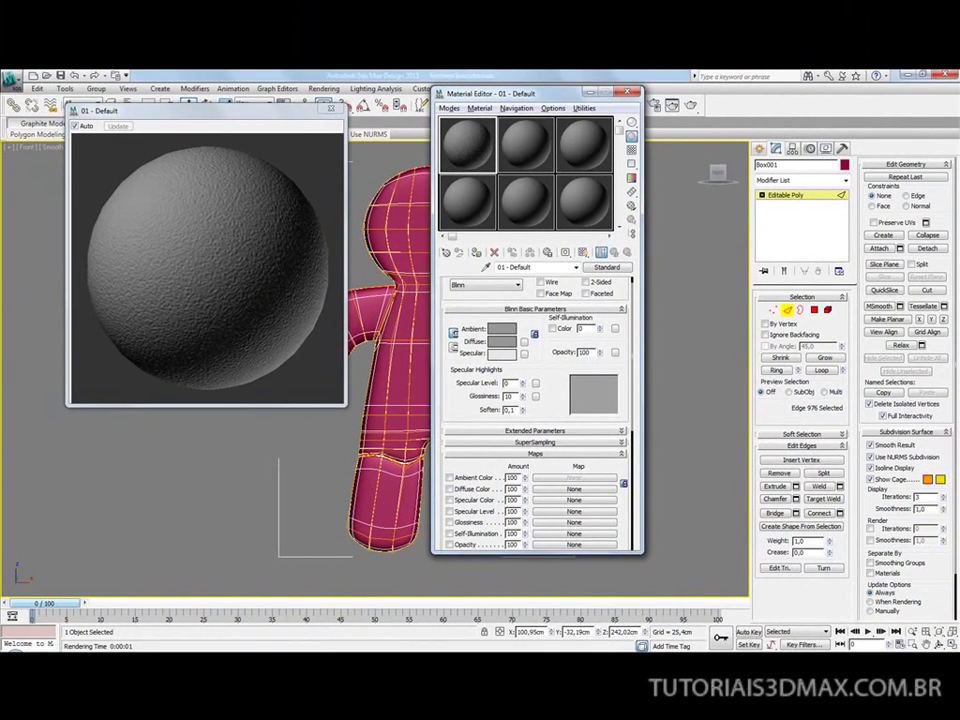
pyautogui.hotkey('alt', 'Tab')
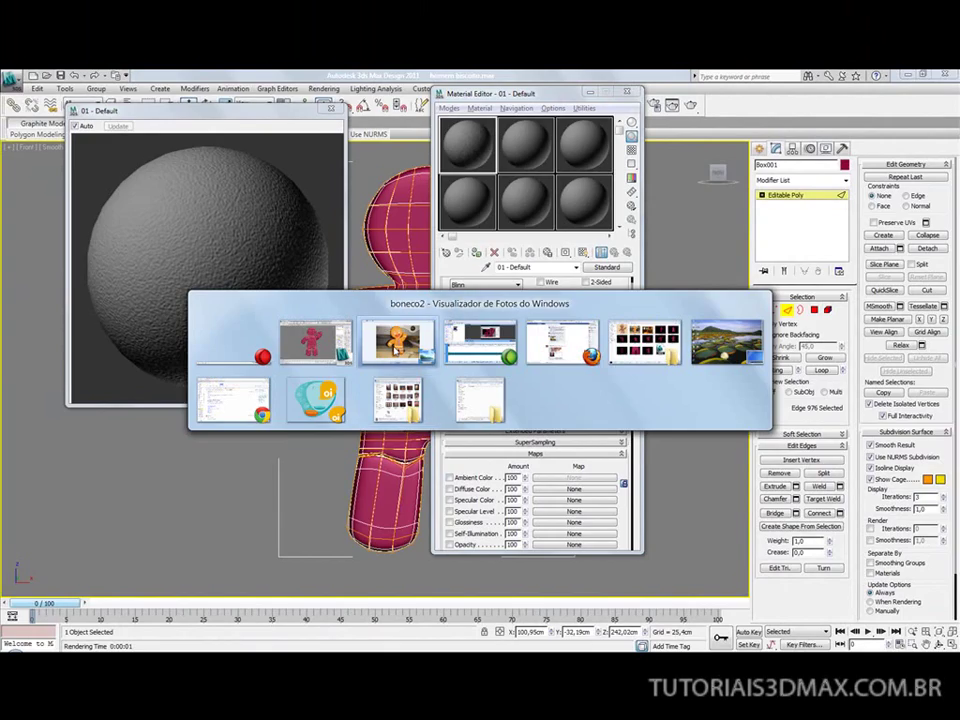
pyautogui.click(396, 347)
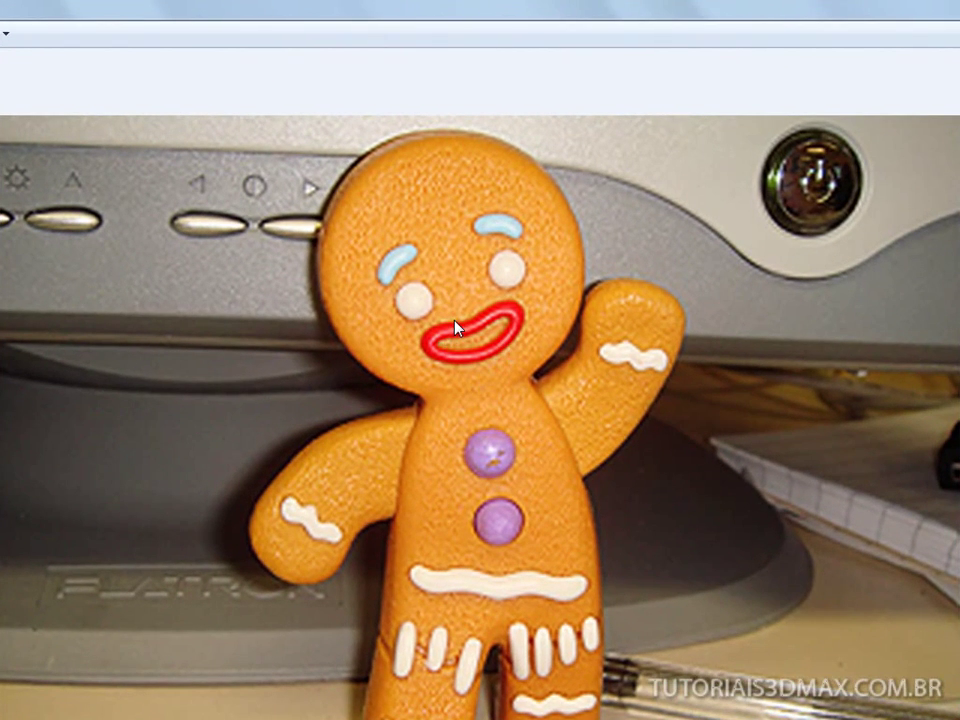
pyautogui.rightClick(455, 327)
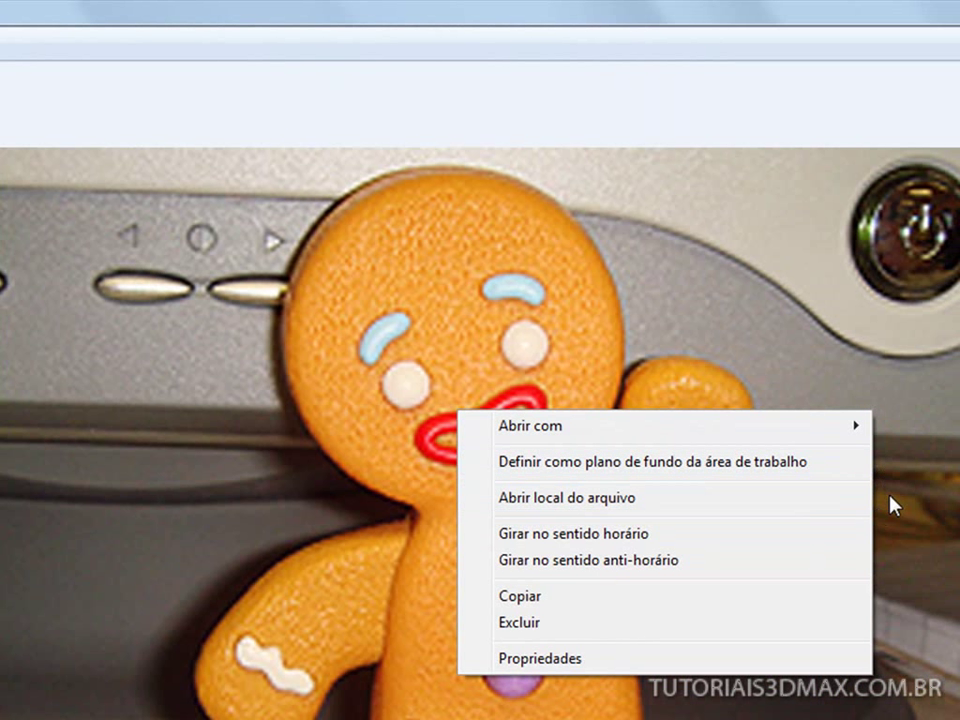
pyautogui.moveTo(836, 438)
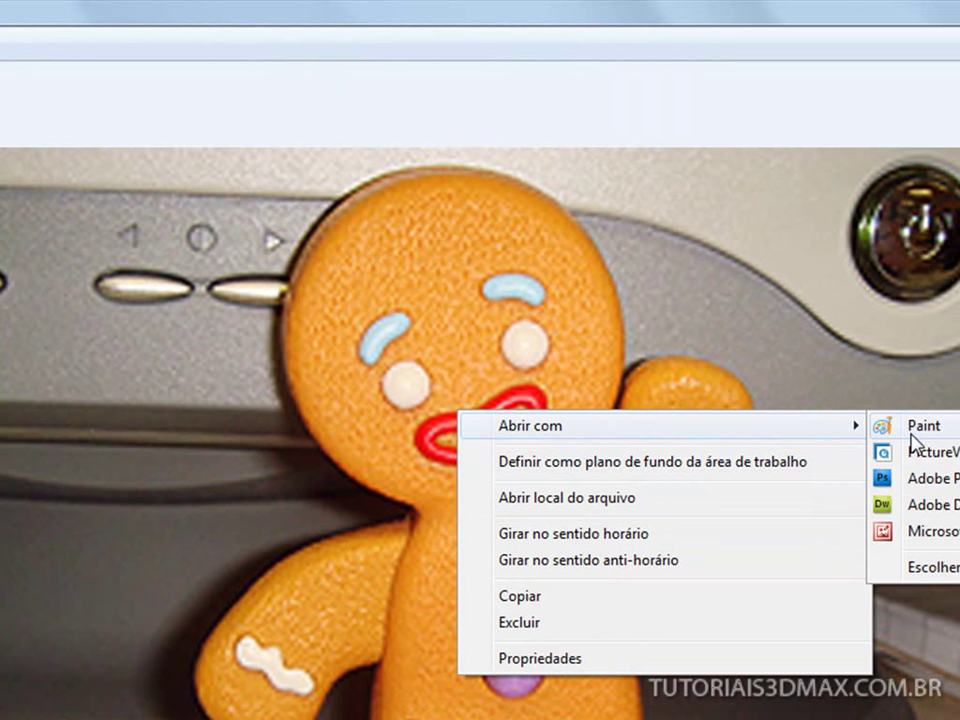
pyautogui.click(886, 482)
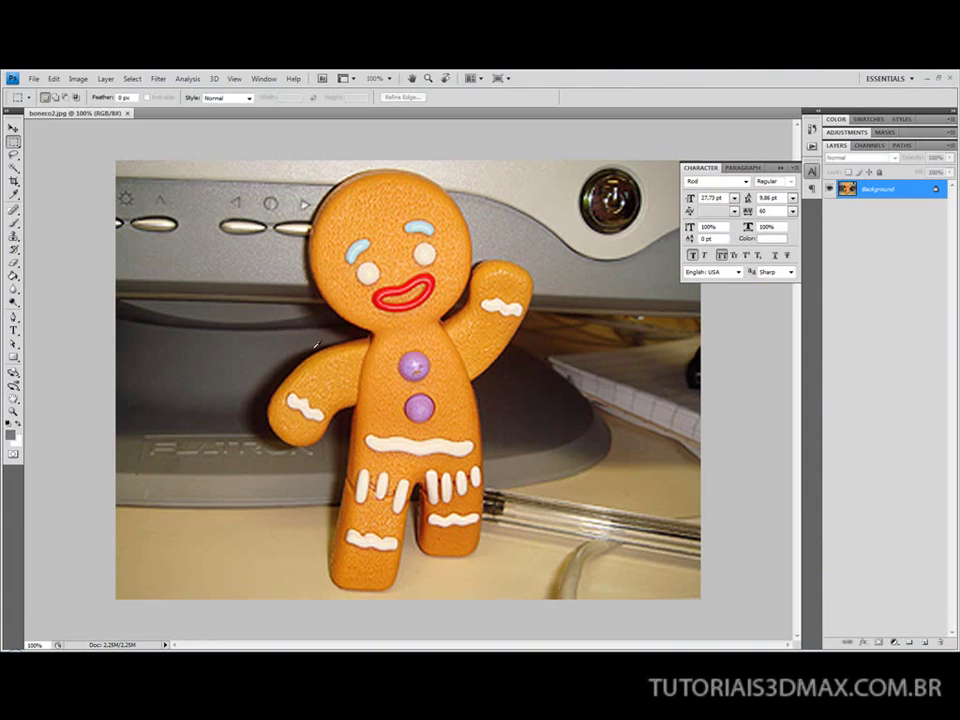
# Step: Sample the cookie's orange from the photo with the Eyedropper and inspect the foreground color's RGB values
pyautogui.click(13, 194)
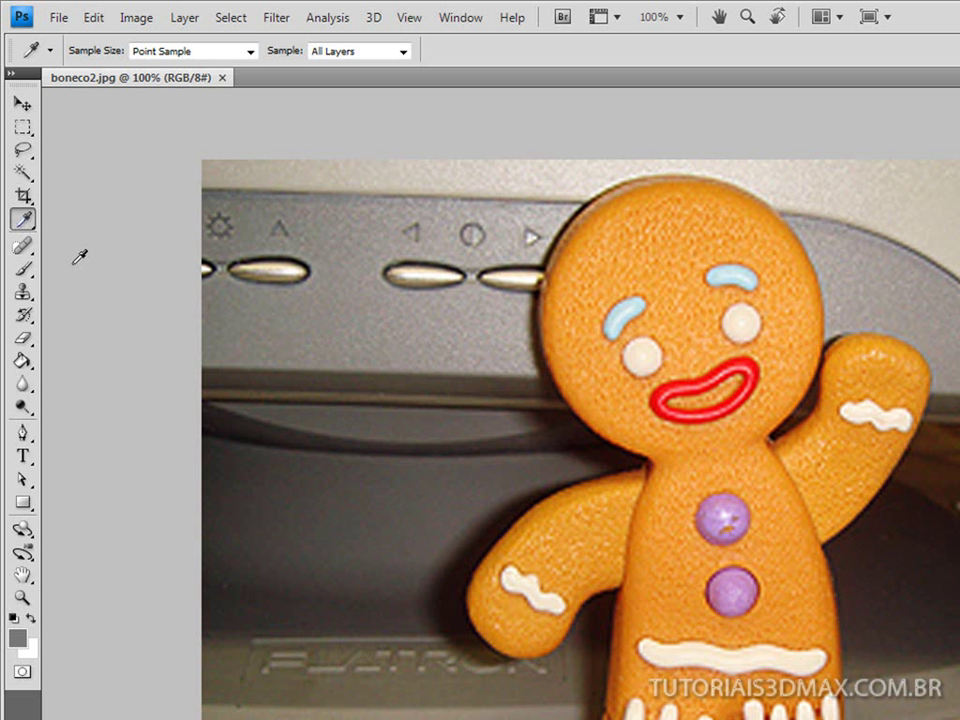
pyautogui.click(658, 545)
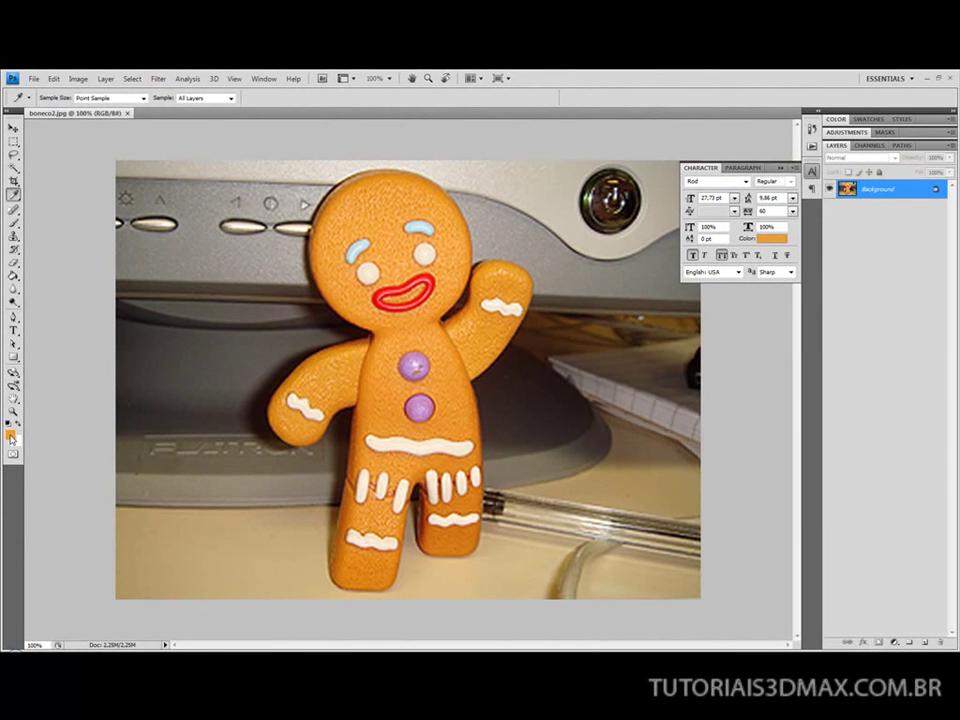
pyautogui.click(11, 436)
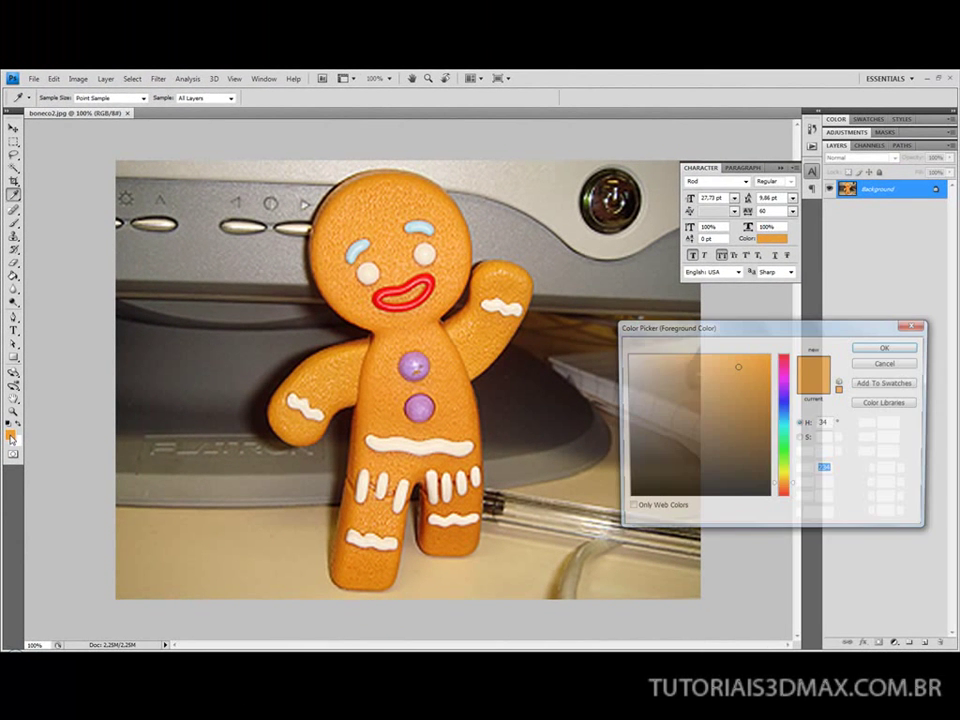
pyautogui.moveTo(768, 336); pyautogui.dragTo(521, 300)
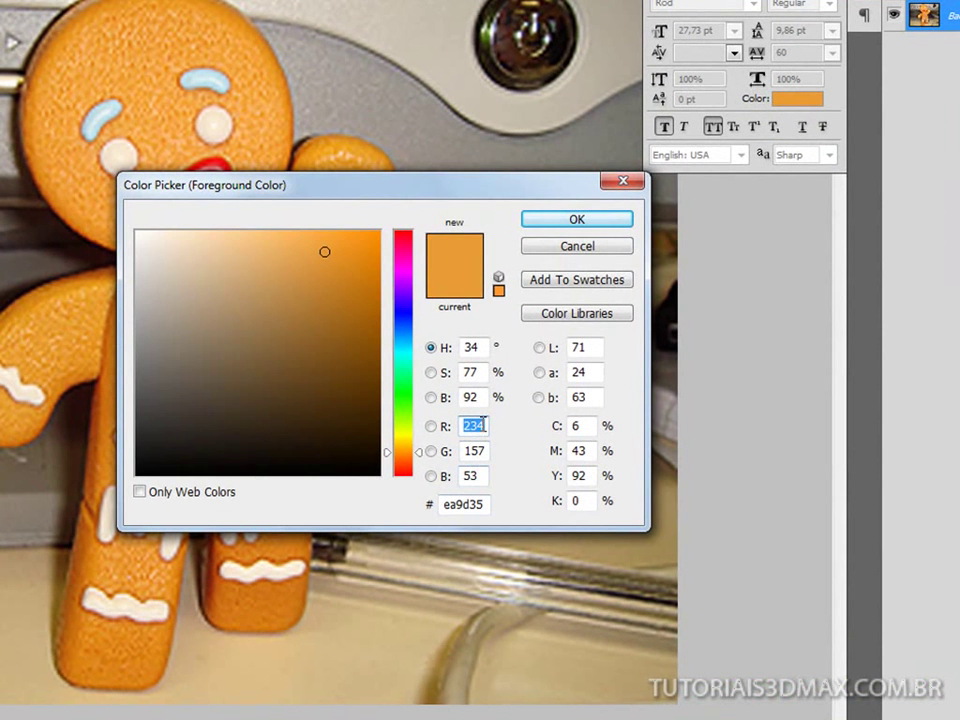
pyautogui.click(478, 428)
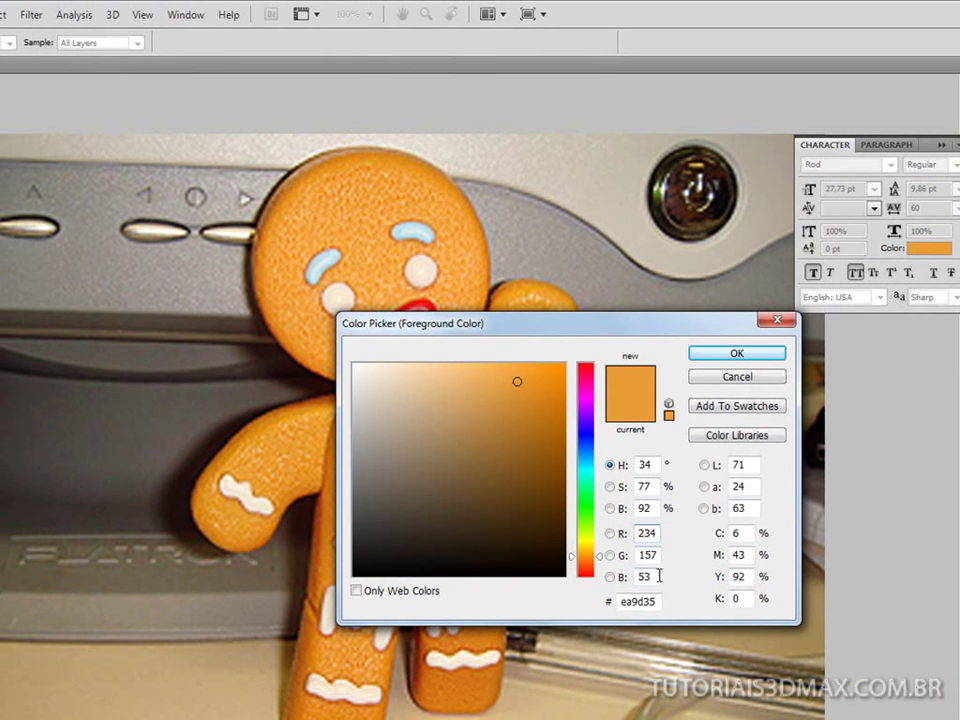
# Step: Switch to 3ds Max and set the 01 - Default material's Ambient color to Red 234 and Green 157
pyautogui.hotkey('alt', 'Tab')
pyautogui.hotkey('alt', 'Tab')
pyautogui.hotkey('alt', 'Tab')
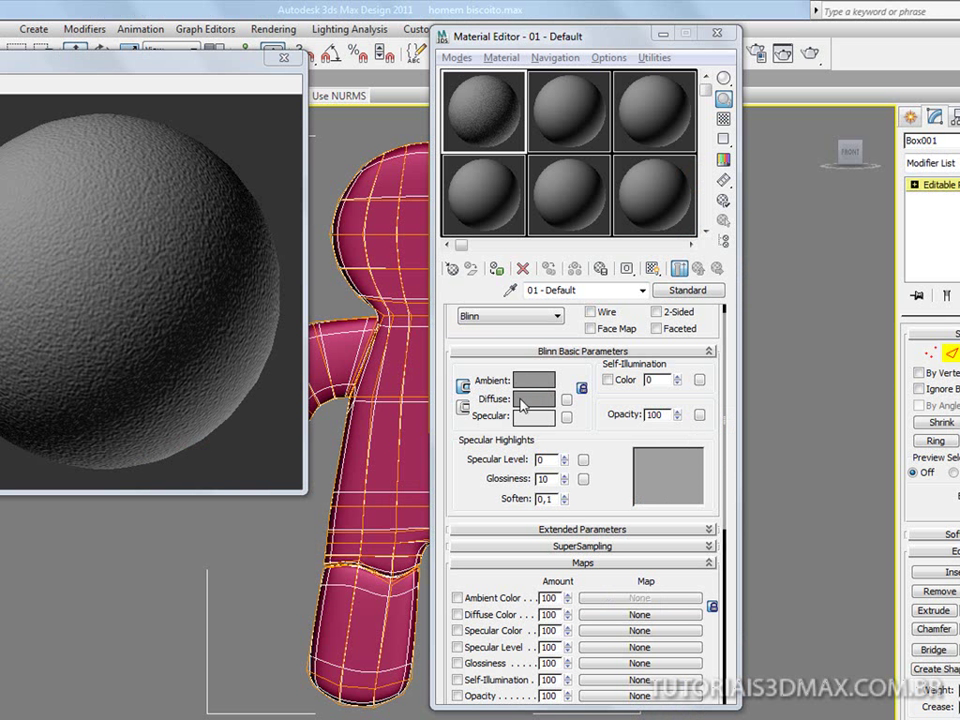
pyautogui.click(535, 381)
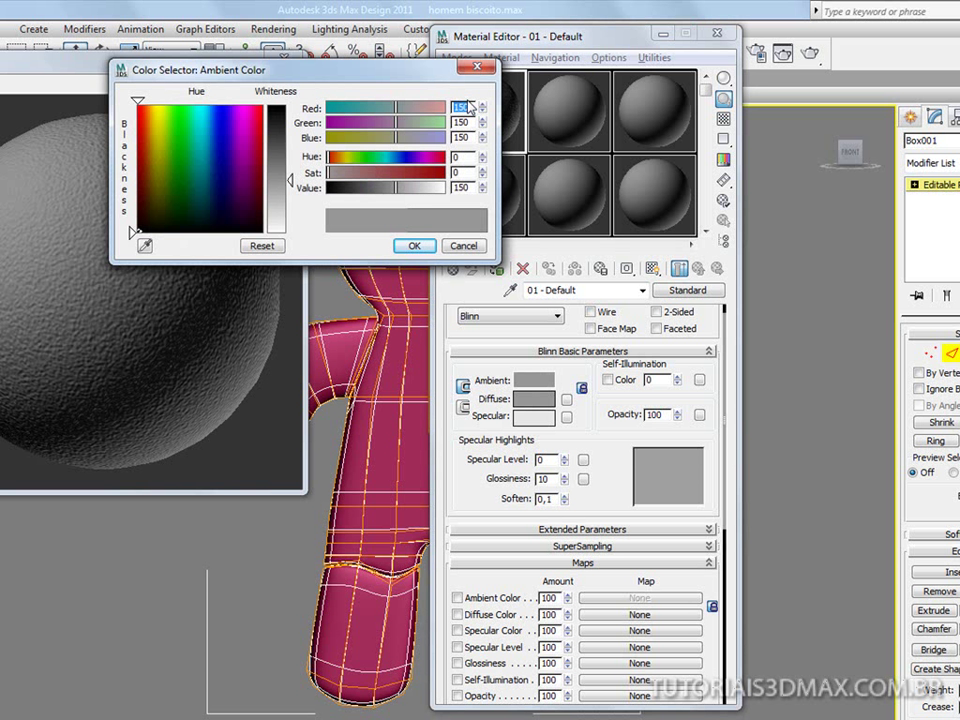
pyautogui.press('Tab')
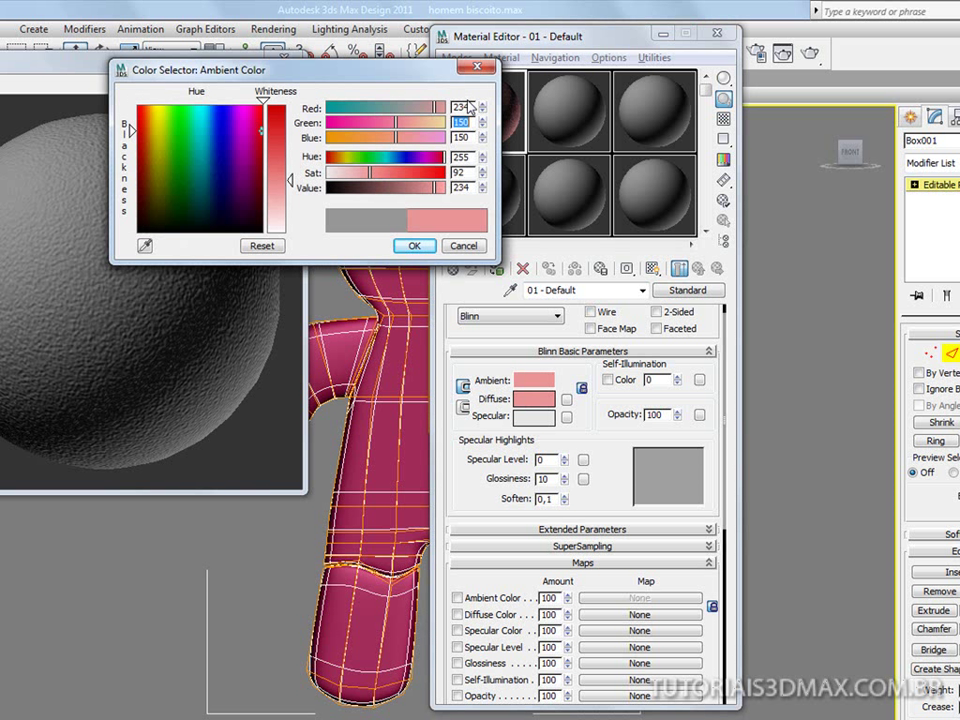
pyautogui.write('157')
pyautogui.press('Tab')
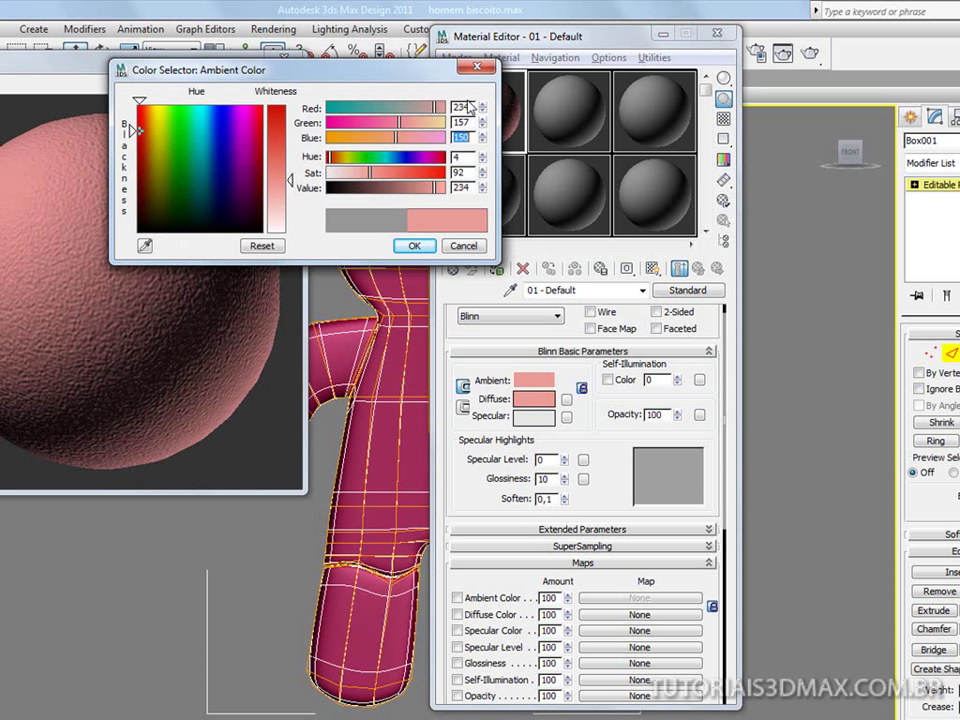
# Step: Recheck the sampled color in Photoshop, set the Ambient color's Blue value to 53 in 3ds Max, and accept the color
pyautogui.hotkey('alt', 'Tab')
pyautogui.click(396, 367)
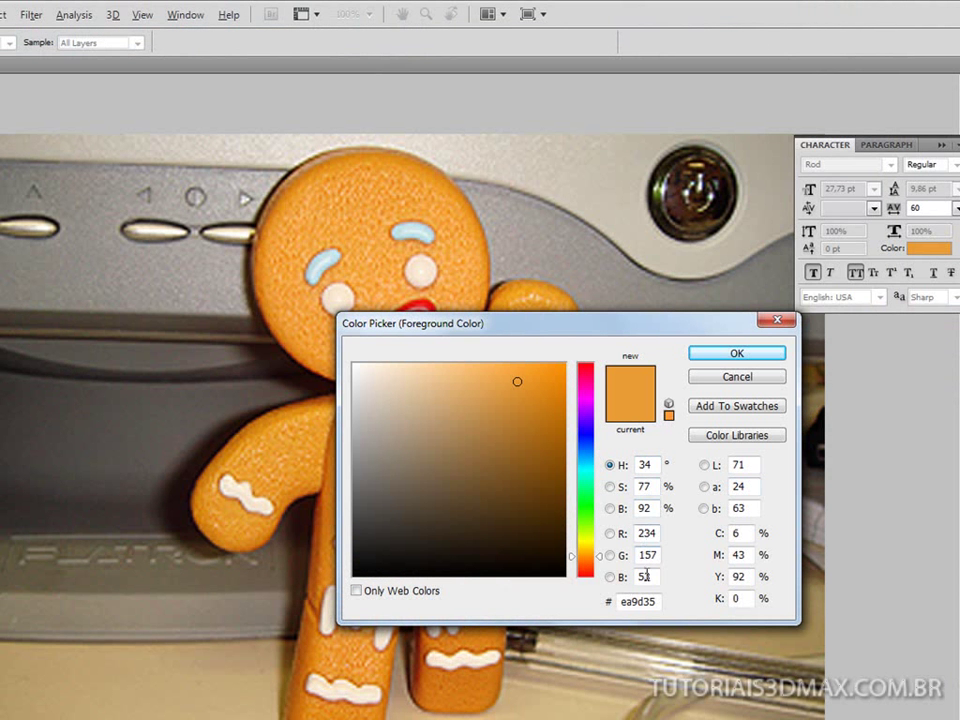
pyautogui.hotkey('alt', 'Tab')
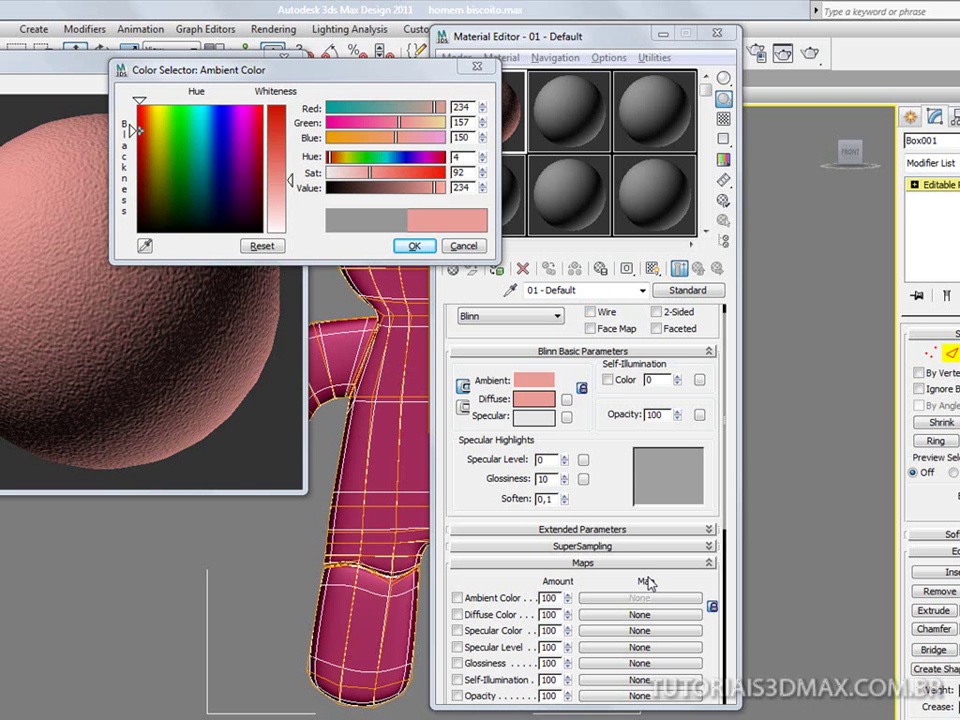
pyautogui.doubleClick(471, 137)
pyautogui.write('5')
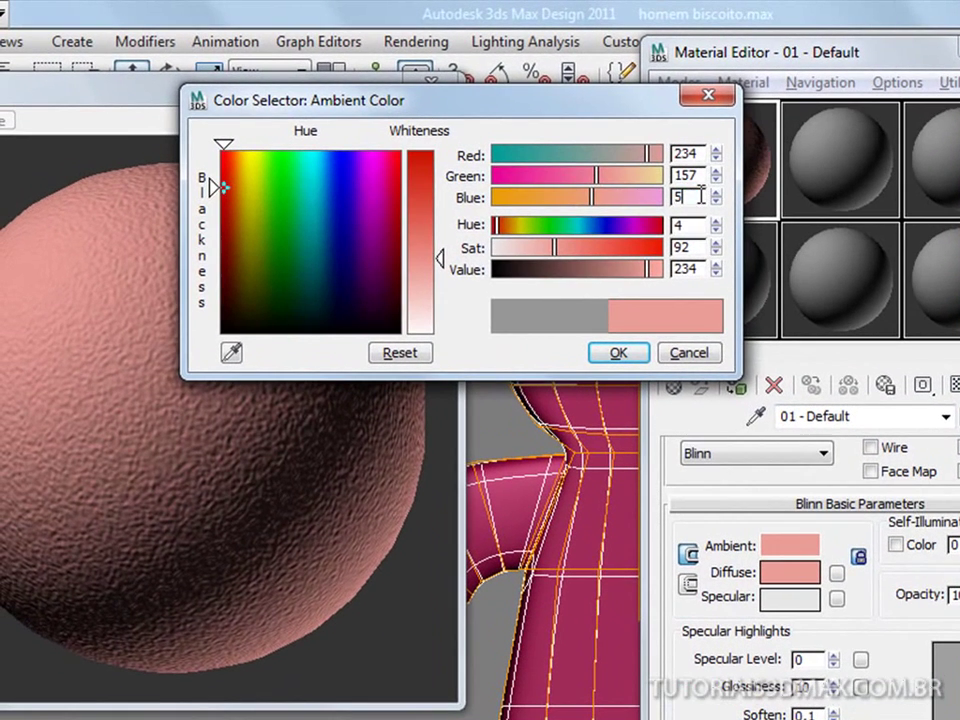
pyautogui.press('Tab')
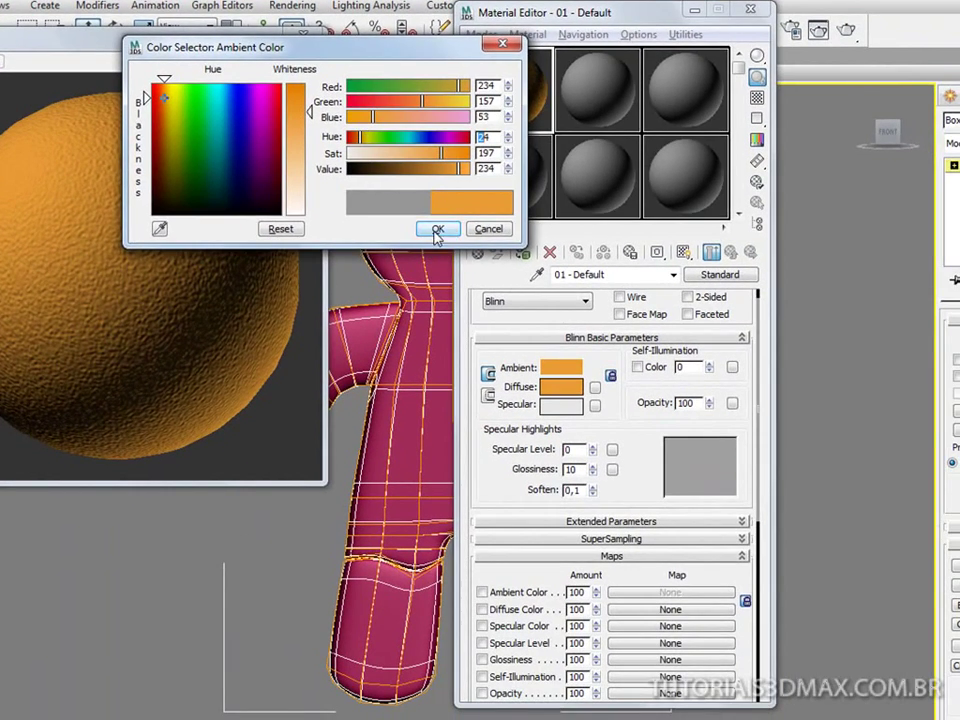
pyautogui.click(437, 229)
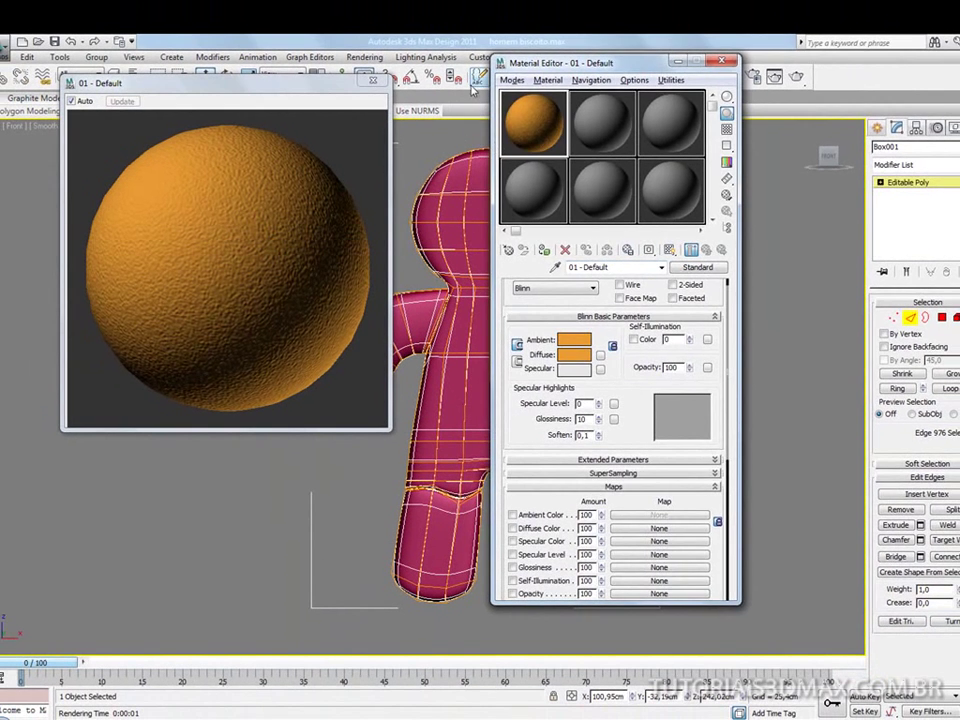
# Step: Move the Material Editor and the magnified preview off the model and assign the orange material to the gingerbread man
pyautogui.moveTo(539, 57); pyautogui.dragTo(763, 67)
pyautogui.moveTo(310, 90); pyautogui.dragTo(248, 84)
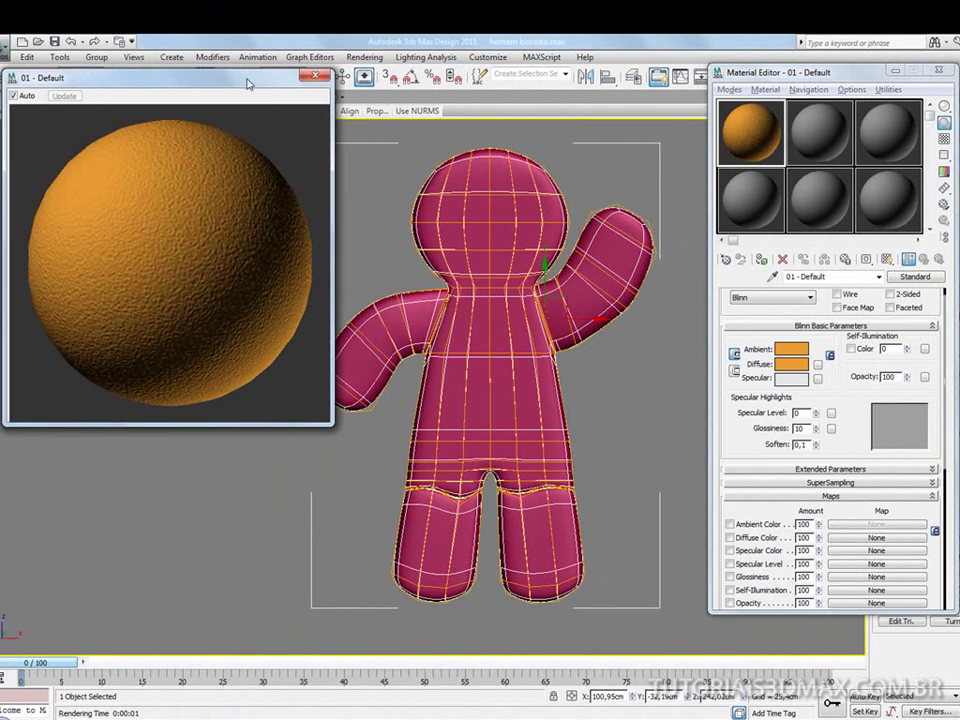
pyautogui.moveTo(489, 245); pyautogui.dragTo(490, 246)
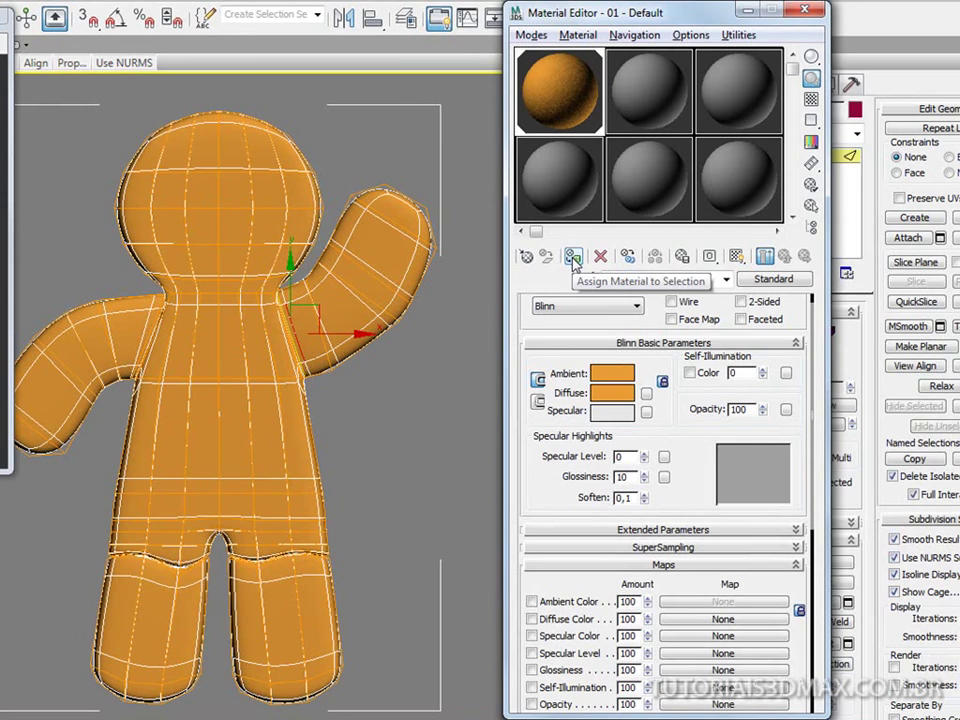
# Step: Render the gingerbread man in an angled Perspective view and compare the result with the reference photo
pyautogui.scroll(3, 221, 295)
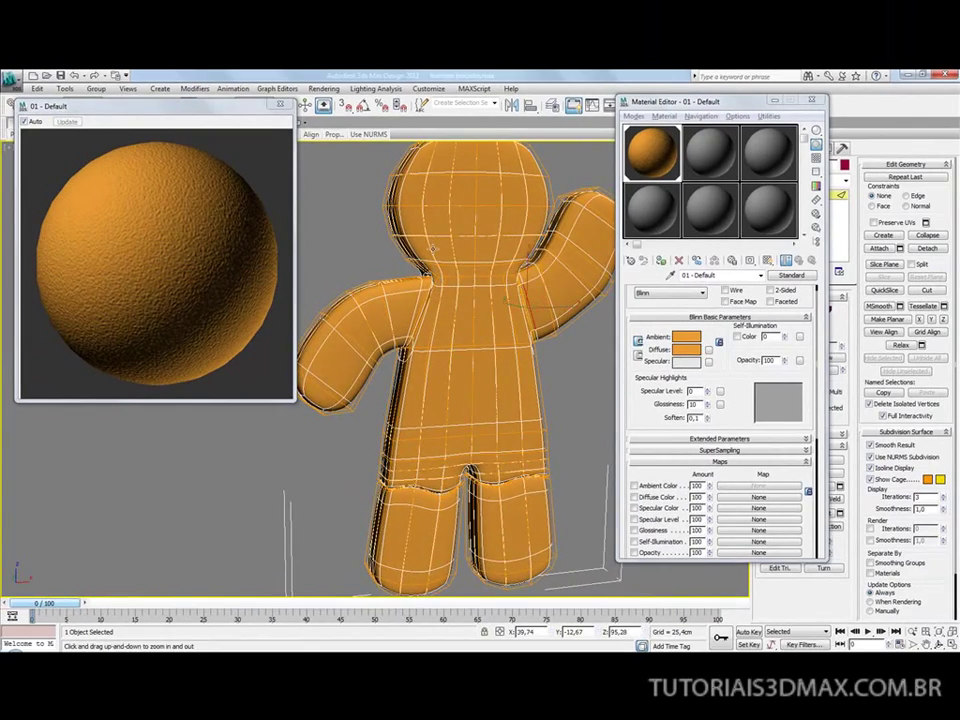
pyautogui.scroll(-3, 438, 271)
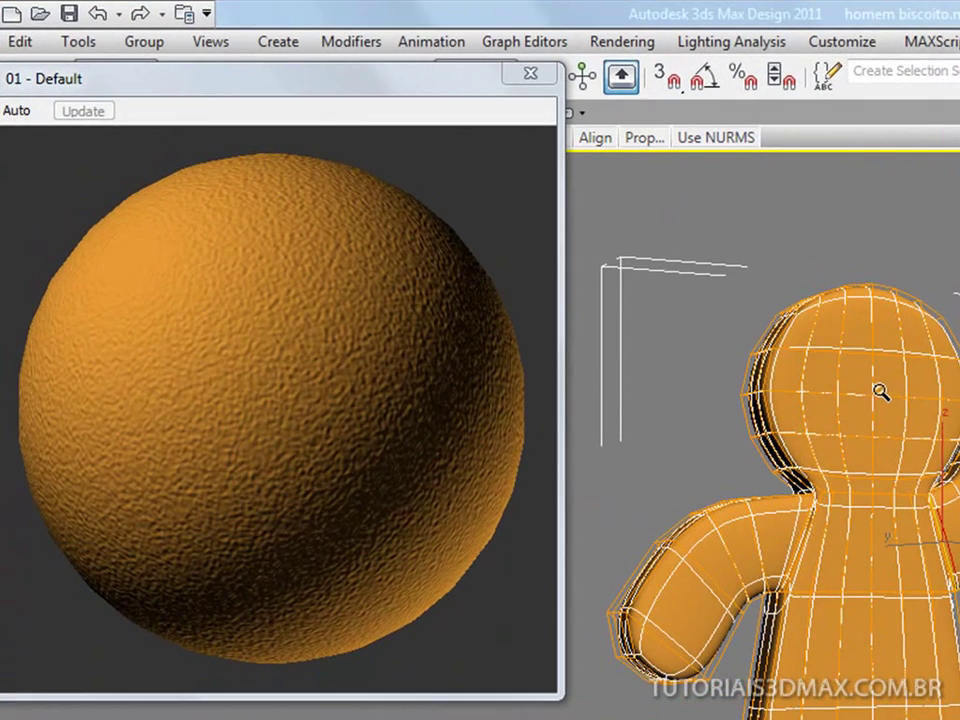
pyautogui.scroll(2, 840, 452)
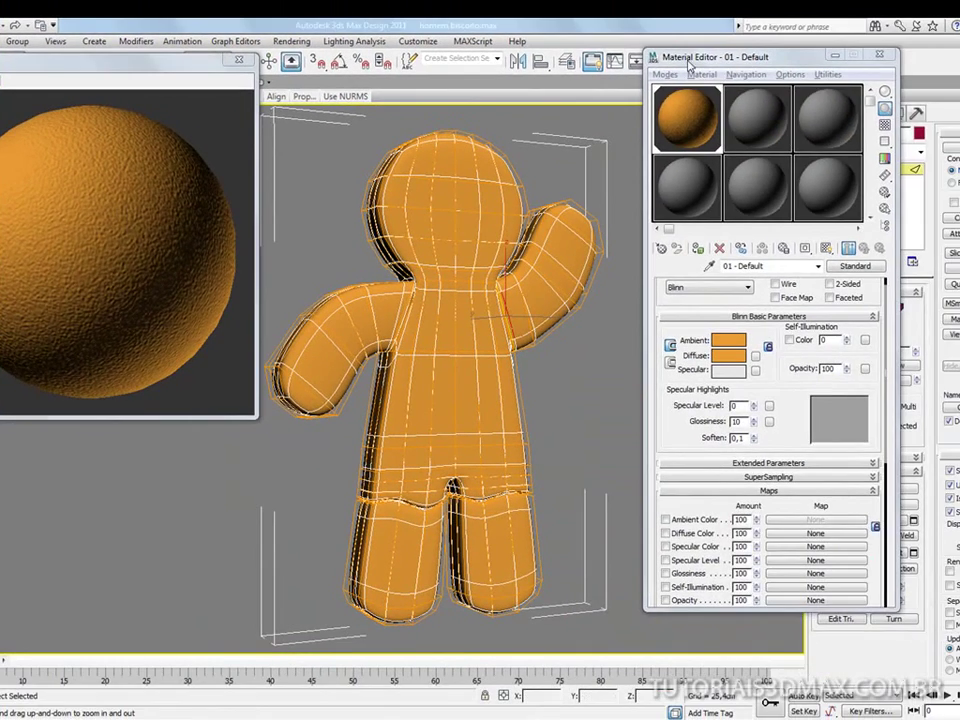
pyautogui.click(735, 60)
pyautogui.moveTo(741, 70); pyautogui.dragTo(768, 102)
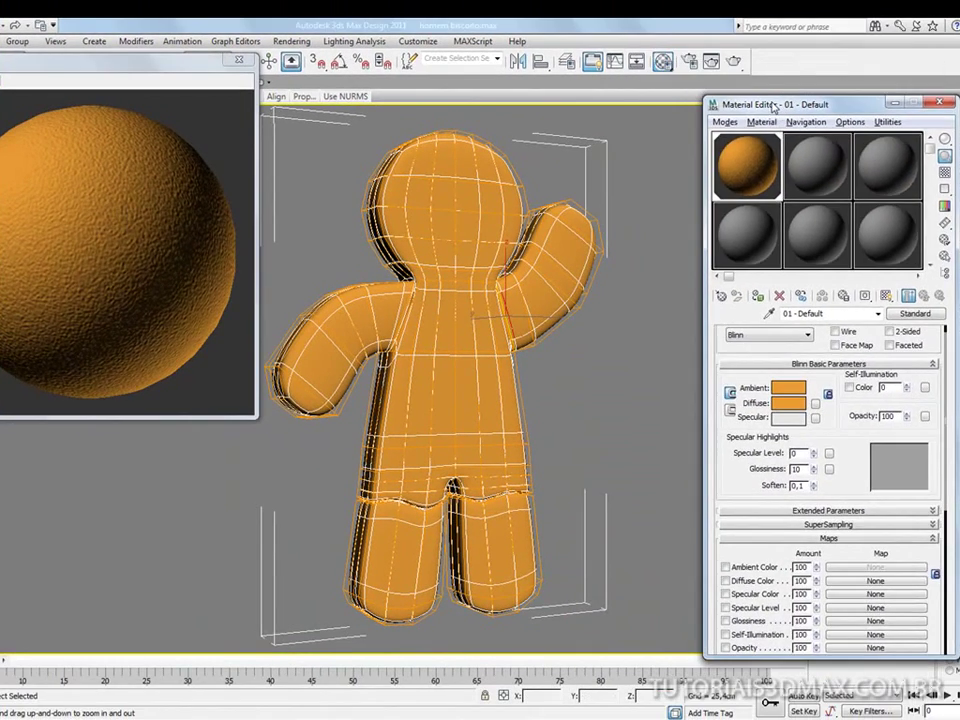
pyautogui.click(734, 62)
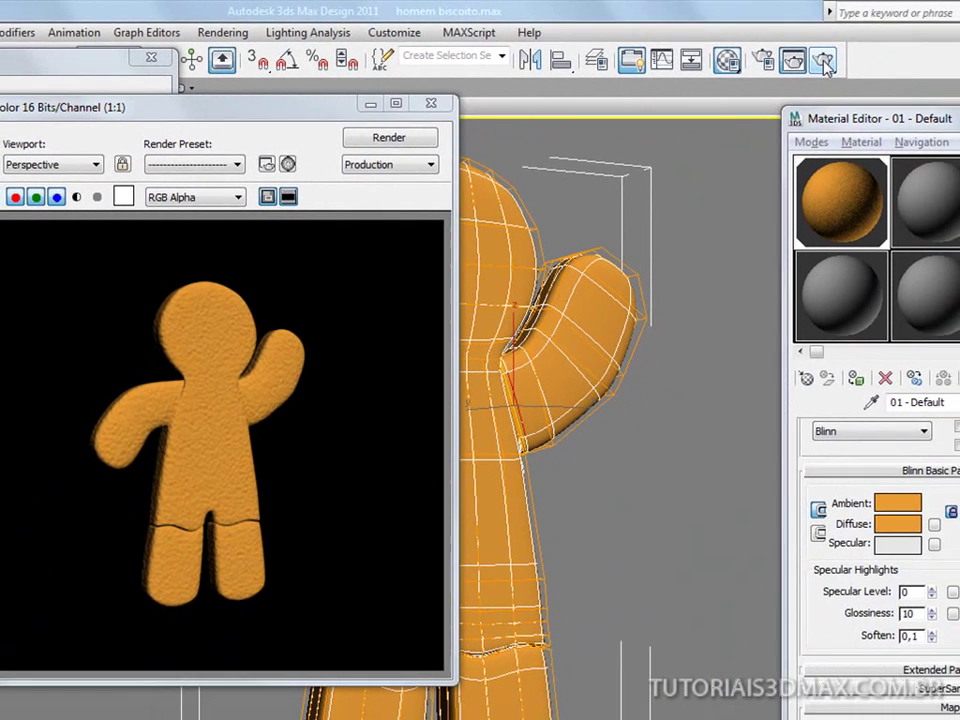
pyautogui.hotkey('alt', 'Tab')
pyautogui.hotkey('alt', 'Tab')
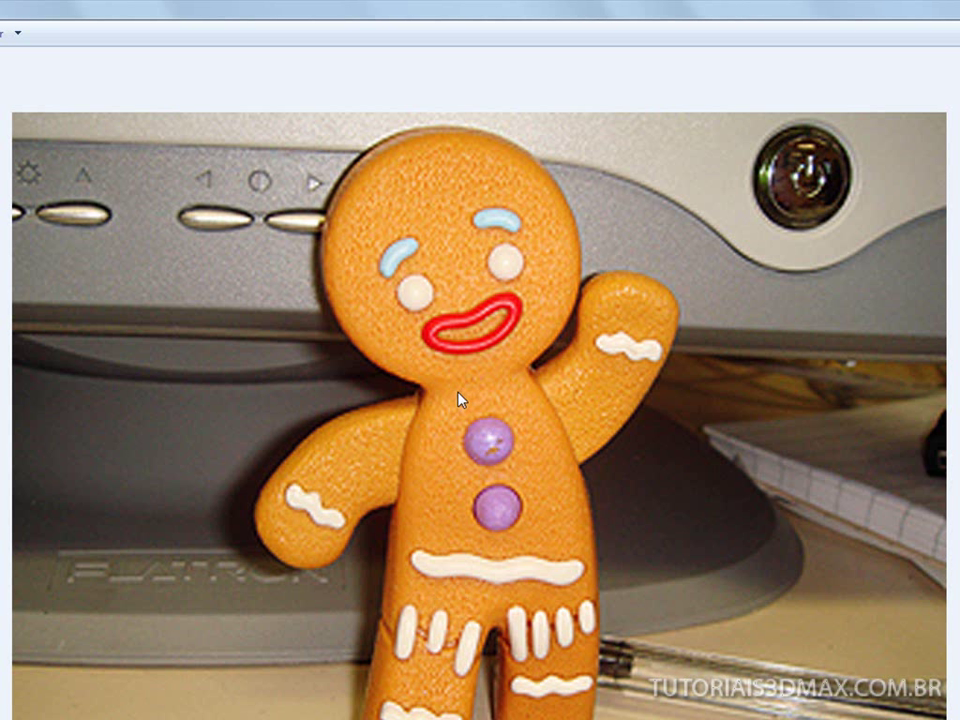
# Step: Switch to 3ds Max, set the bump Noise map's Size to 1,0, and render the gingerbread man again
pyautogui.hotkey('alt', 'Tab')
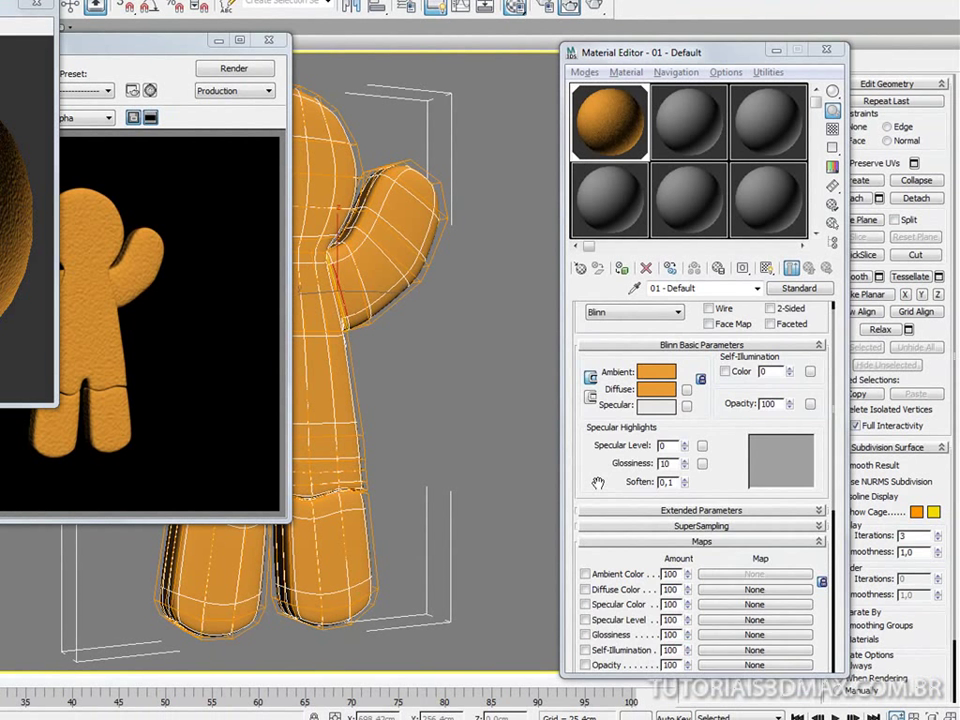
pyautogui.moveTo(597, 483); pyautogui.dragTo(580, 342)
pyautogui.click(724, 554)
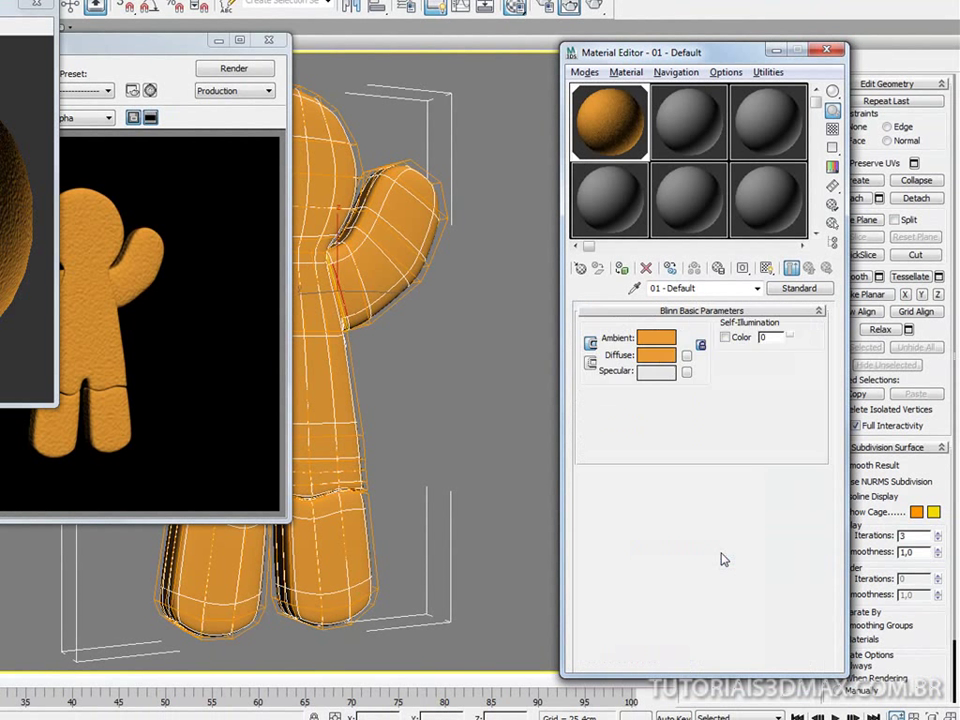
pyautogui.doubleClick(620, 505)
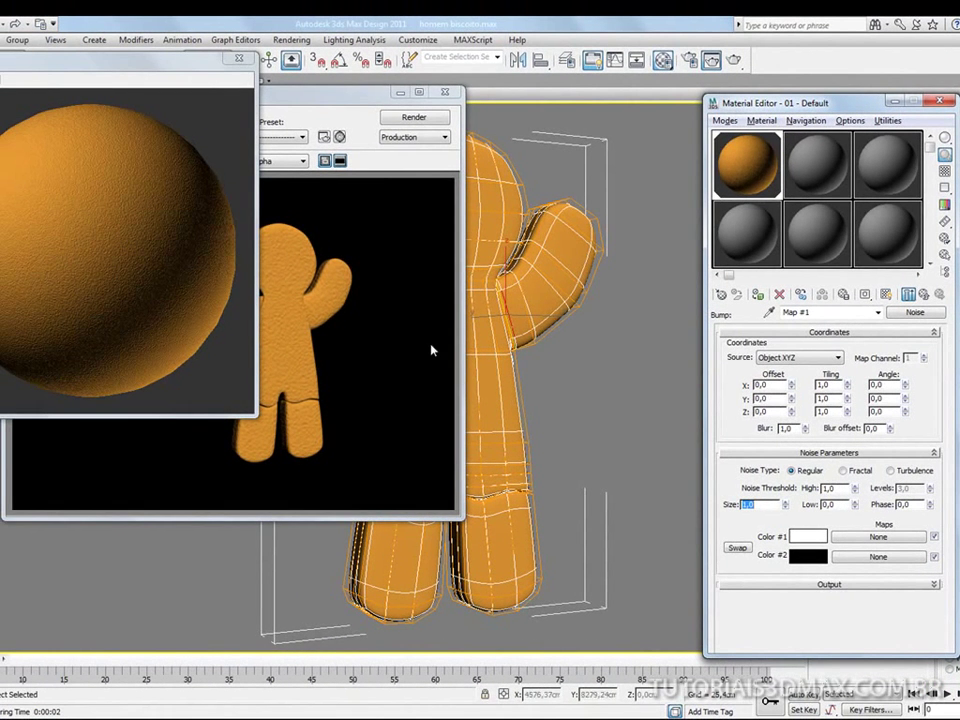
pyautogui.click(413, 118)
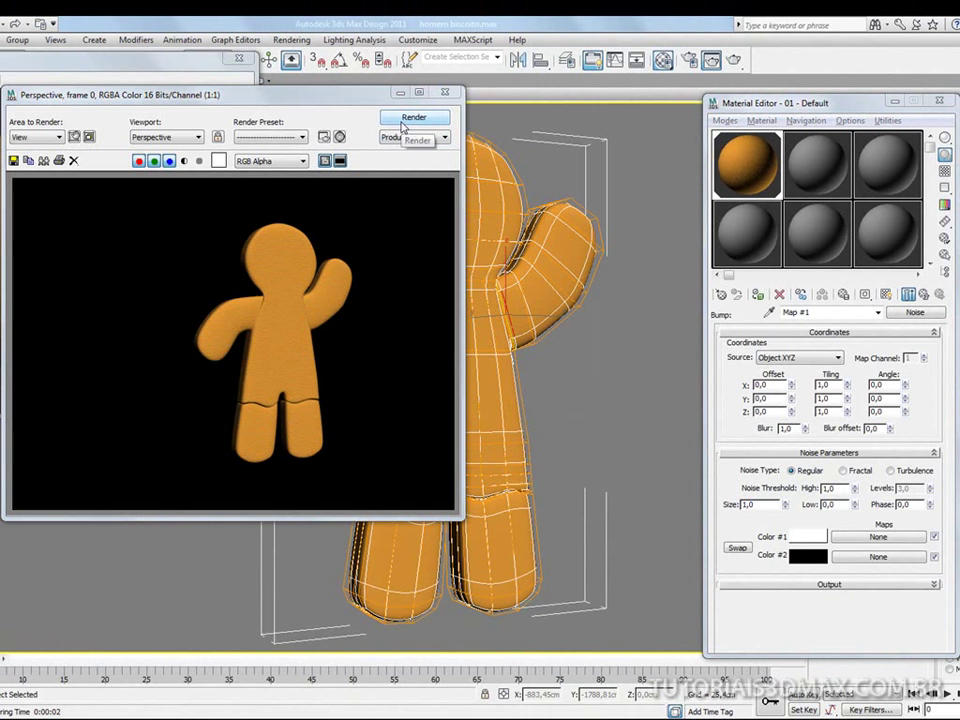
# Step: Set the bump Noise map's Size to 1,5, check it in a new render, and close the render window
pyautogui.moveTo(773, 506); pyautogui.dragTo(661, 488)
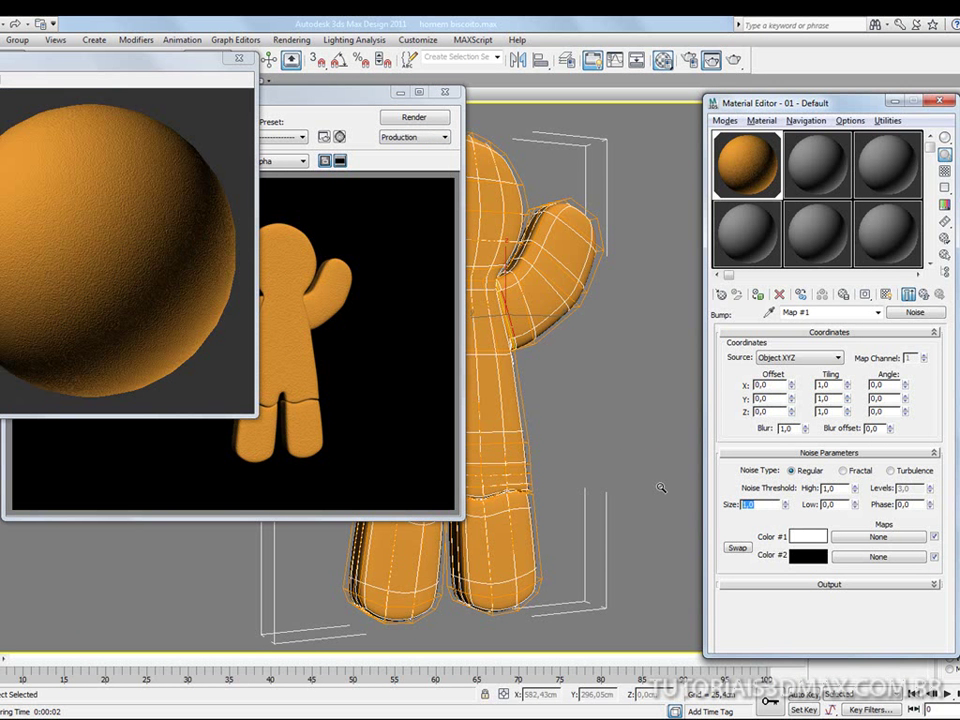
pyautogui.write('1,5')
pyautogui.press('Return')
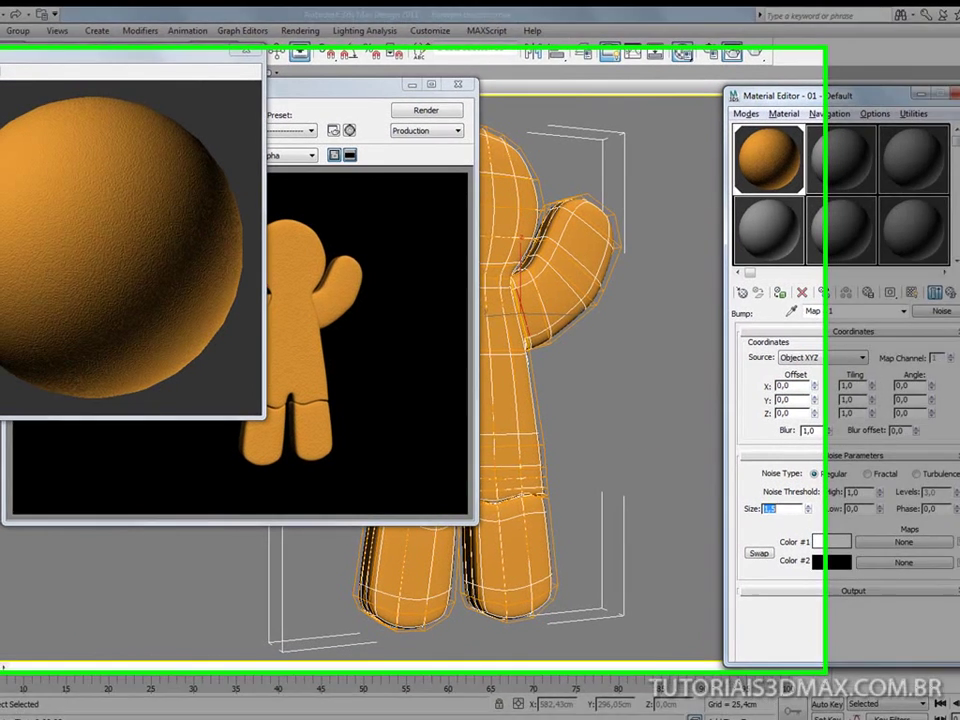
pyautogui.click(500, 74)
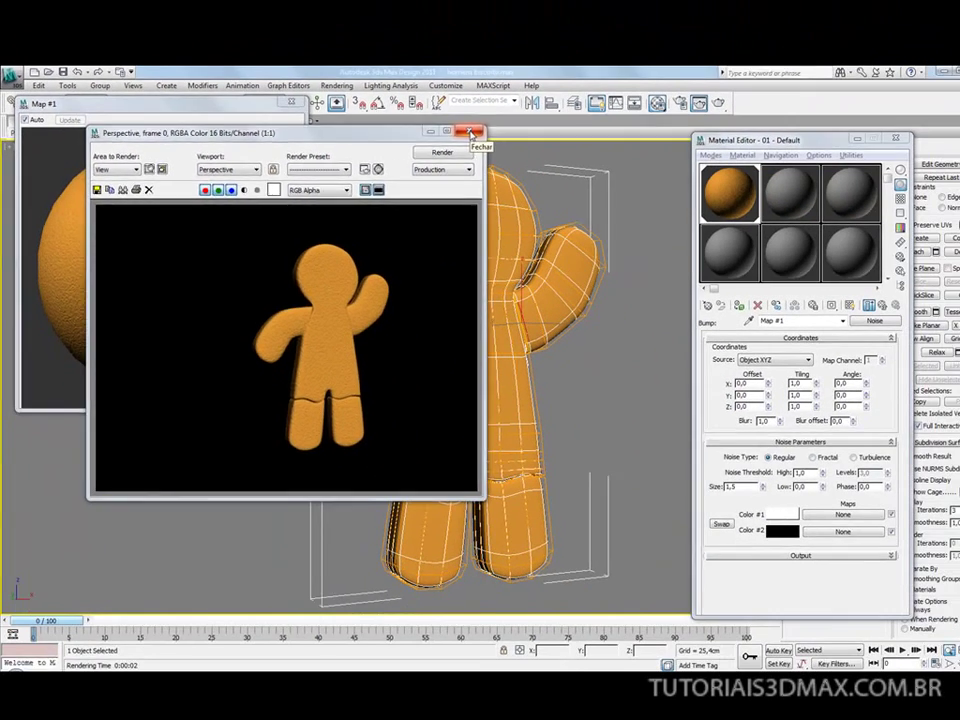
# Step: Close the Material Editor and render the gingerbread man in a slightly closer Perspective view
pyautogui.click(776, 111)
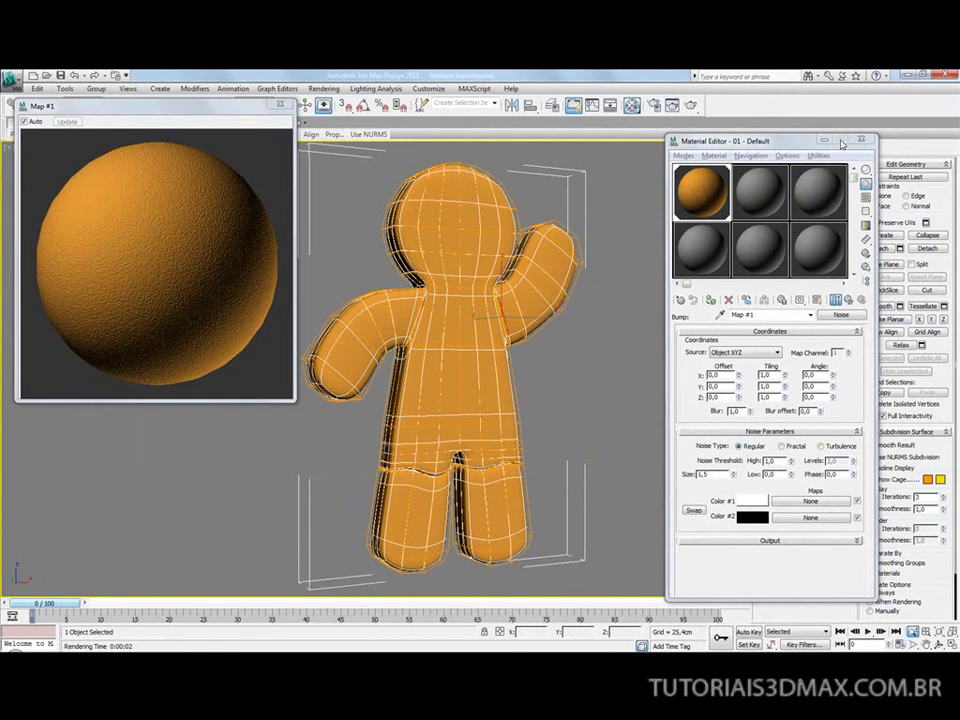
pyautogui.click(843, 140)
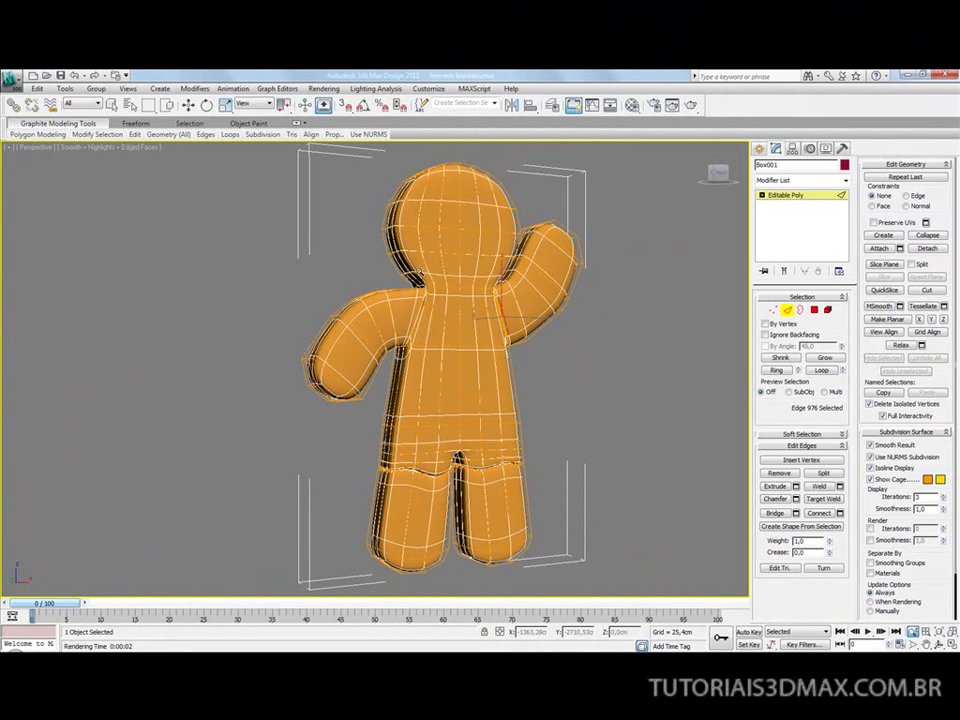
pyautogui.scroll(1, 416, 303)
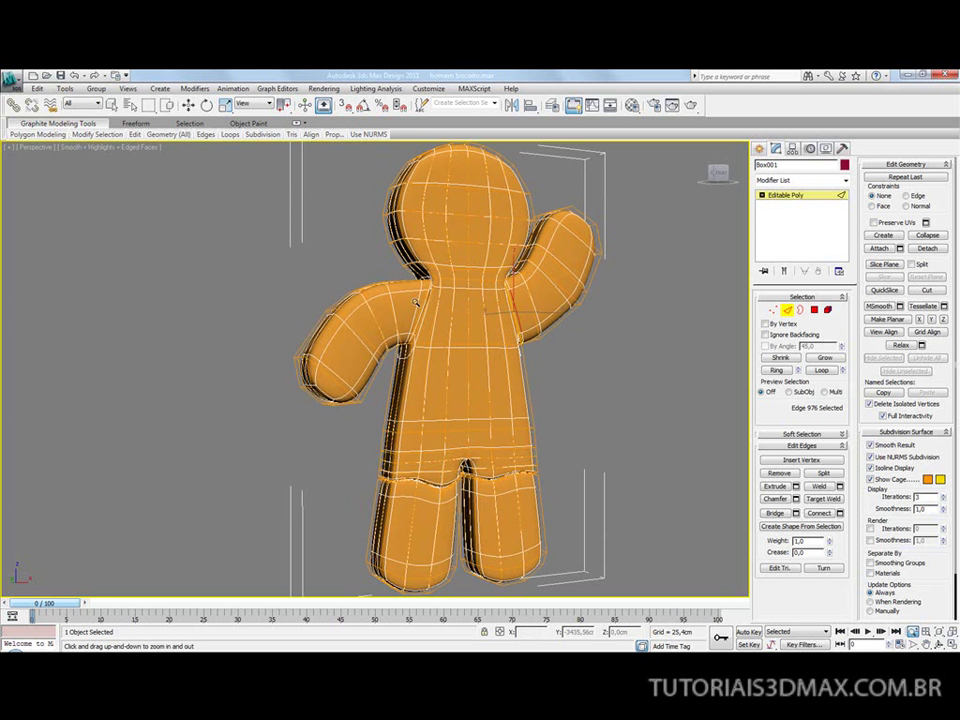
pyautogui.click(691, 105)
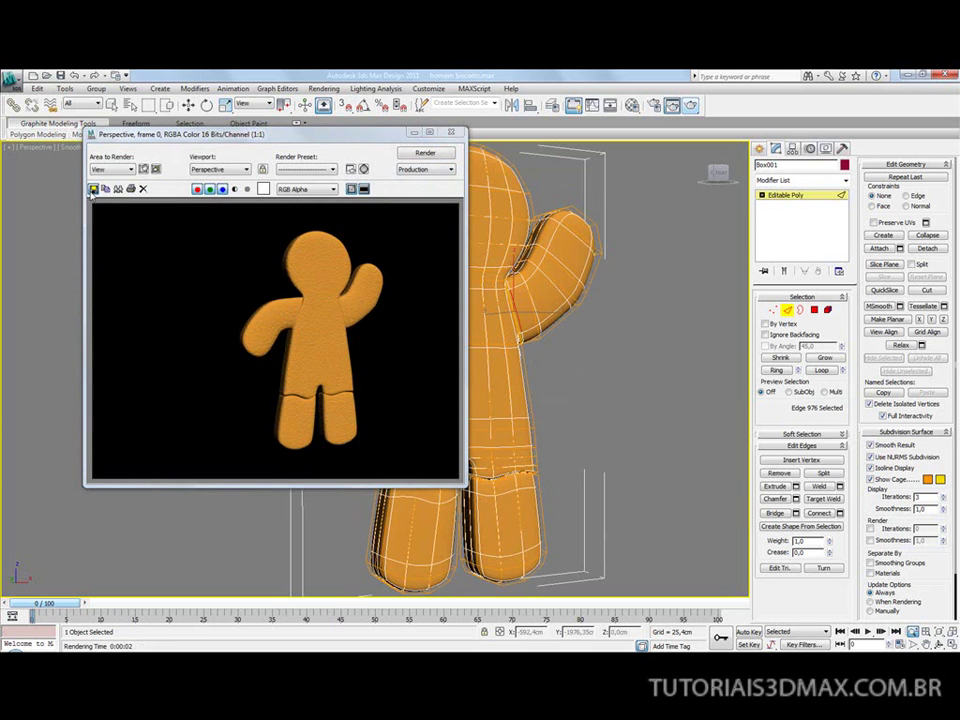
# Step: Save the render as a JPEG named homem biscoito 11 in the boneco biscoito folder at quality 100
pyautogui.click(93, 190)
pyautogui.click(253, 319)
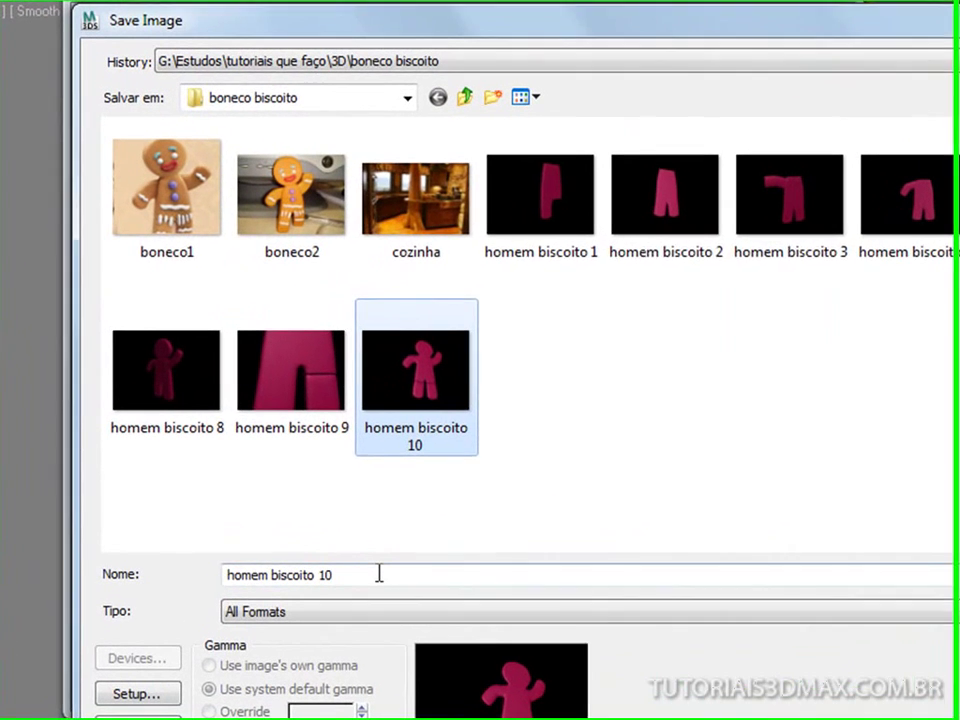
pyautogui.click(379, 573)
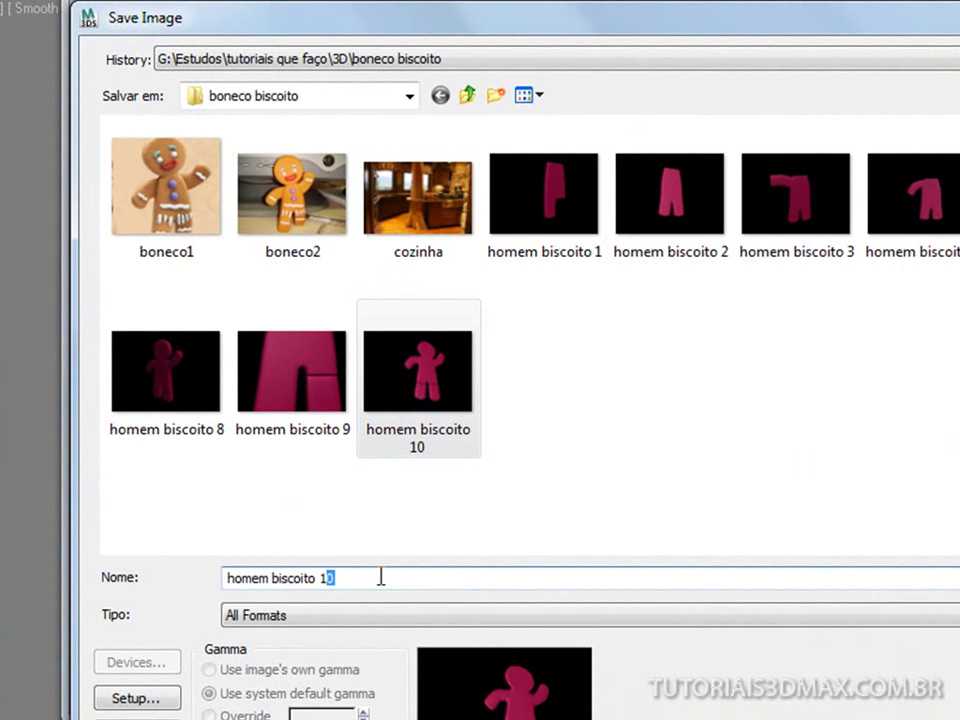
pyautogui.press('Tab')
pyautogui.press('j')
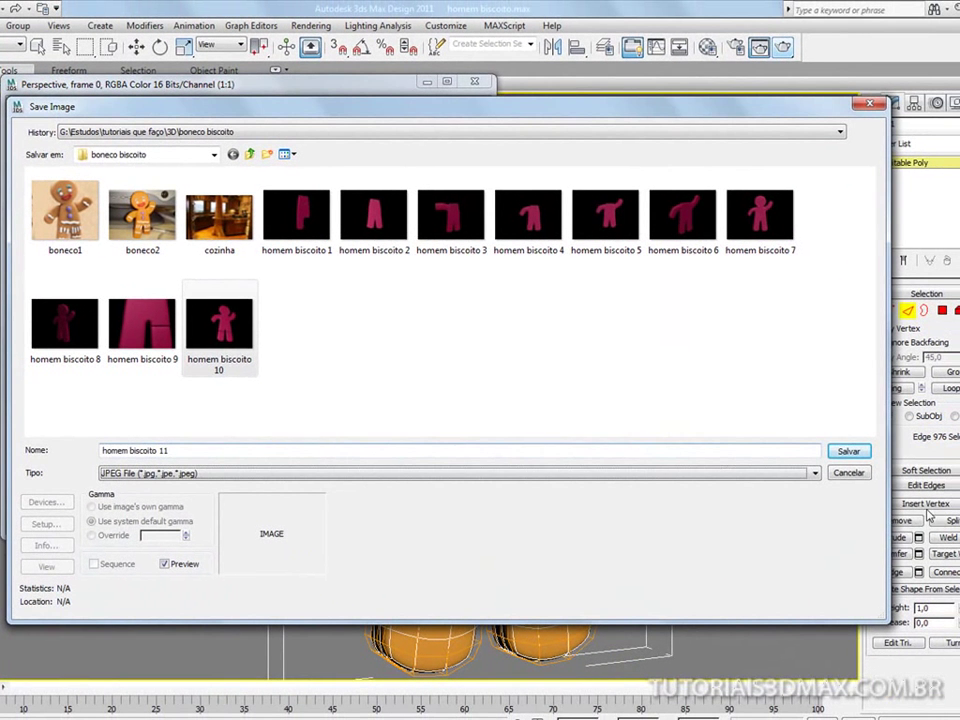
pyautogui.click(847, 452)
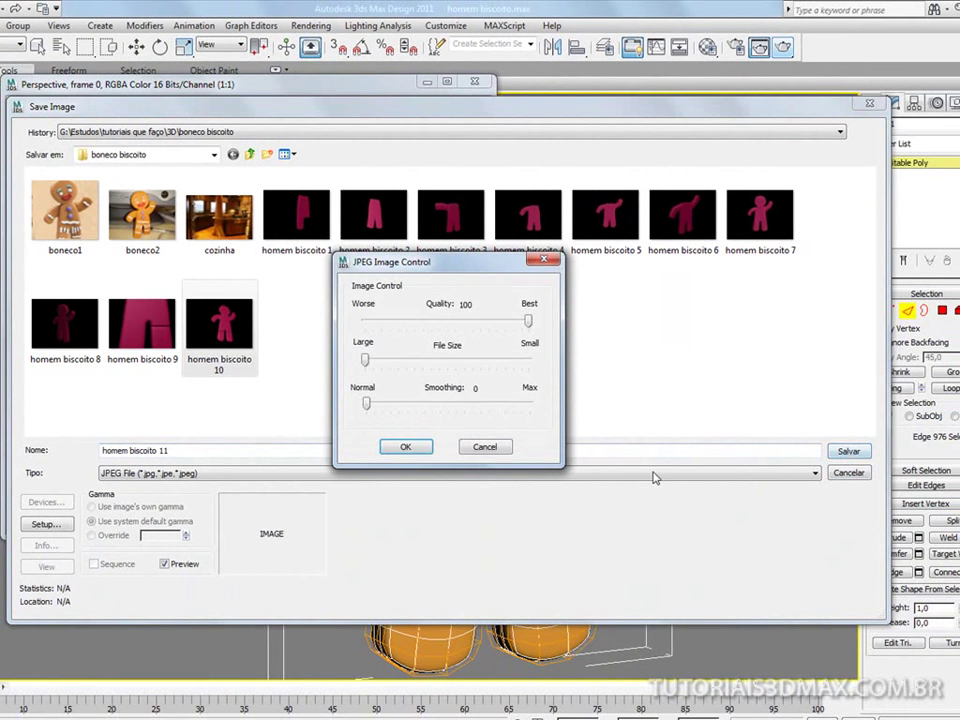
pyautogui.click(405, 448)
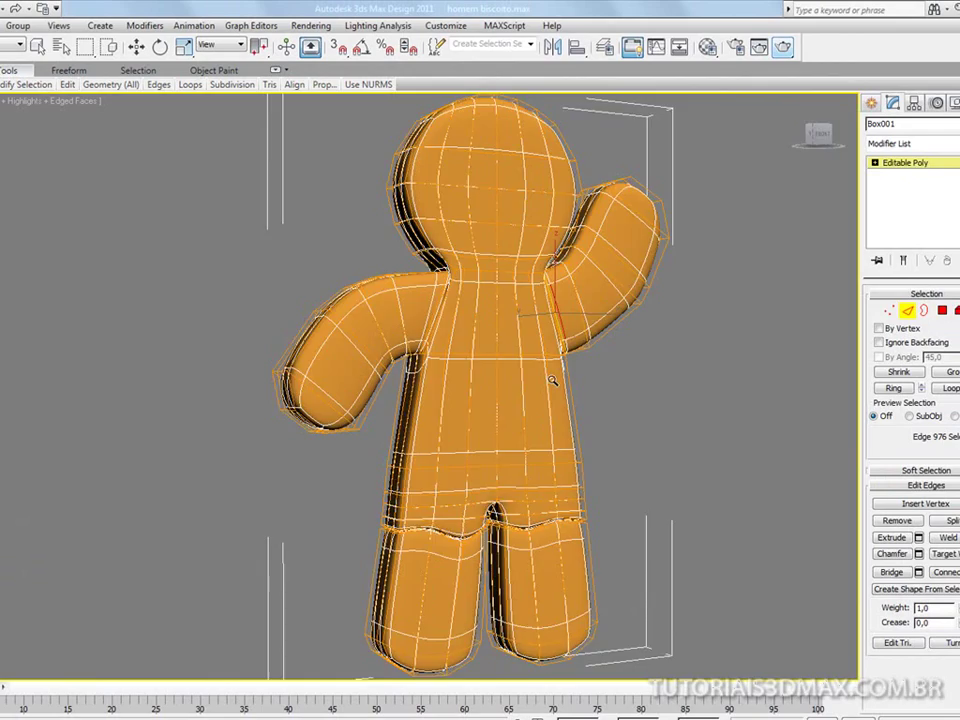
# Step: Render the gingerbread man from a tilted, low-angle Perspective view that shows the sides of the body
pyautogui.scroll(2, 497, 383)
pyautogui.keyDown('alt'); pyautogui.moveTo(497, 383); pyautogui.dragTo(443, 372, button='middle'); pyautogui.keyUp('alt')
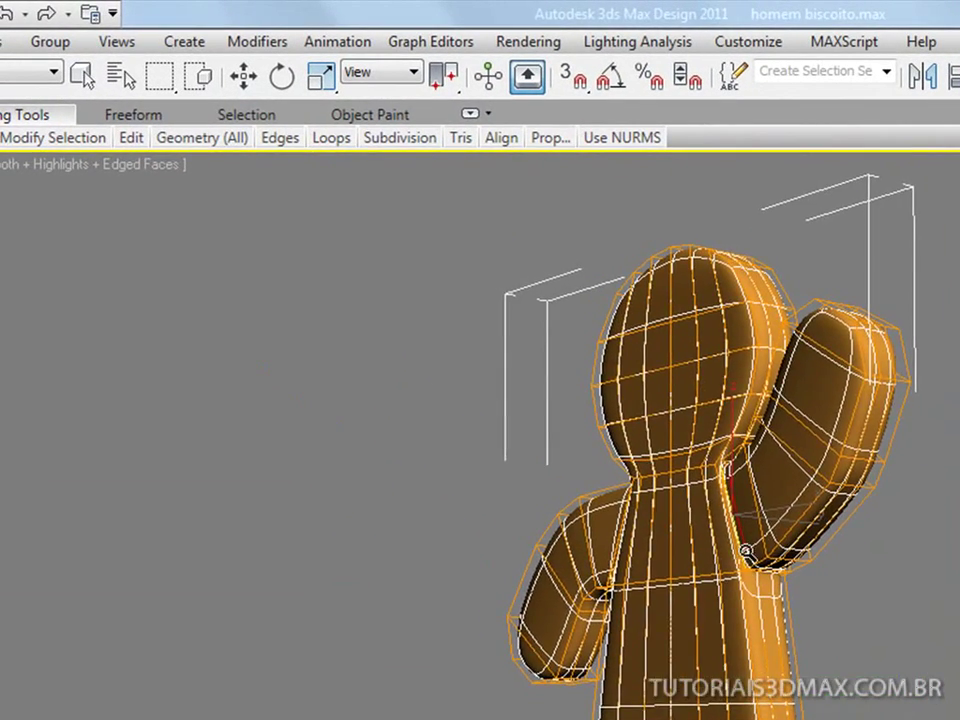
pyautogui.keyDown('alt'); pyautogui.moveTo(667, 495); pyautogui.dragTo(701, 454, button='middle'); pyautogui.keyUp('alt')
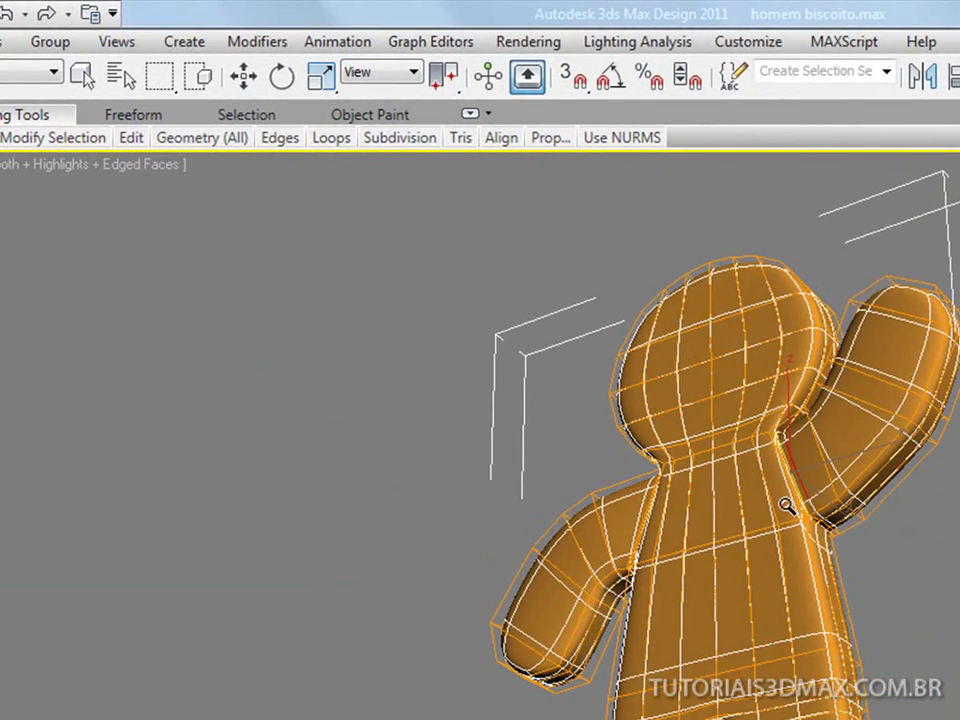
pyautogui.moveTo(766, 544)
pyautogui.keyDown('ctrl'); pyautogui.keyDown('alt'); pyautogui.mouseDown(button='middle')
pyautogui.moveTo(766, 519)
pyautogui.moveTo(748, 546)
pyautogui.mouseUp(button='middle'); pyautogui.keyUp('alt'); pyautogui.keyUp('ctrl')
pyautogui.moveTo(748, 546); pyautogui.dragTo(748, 541)
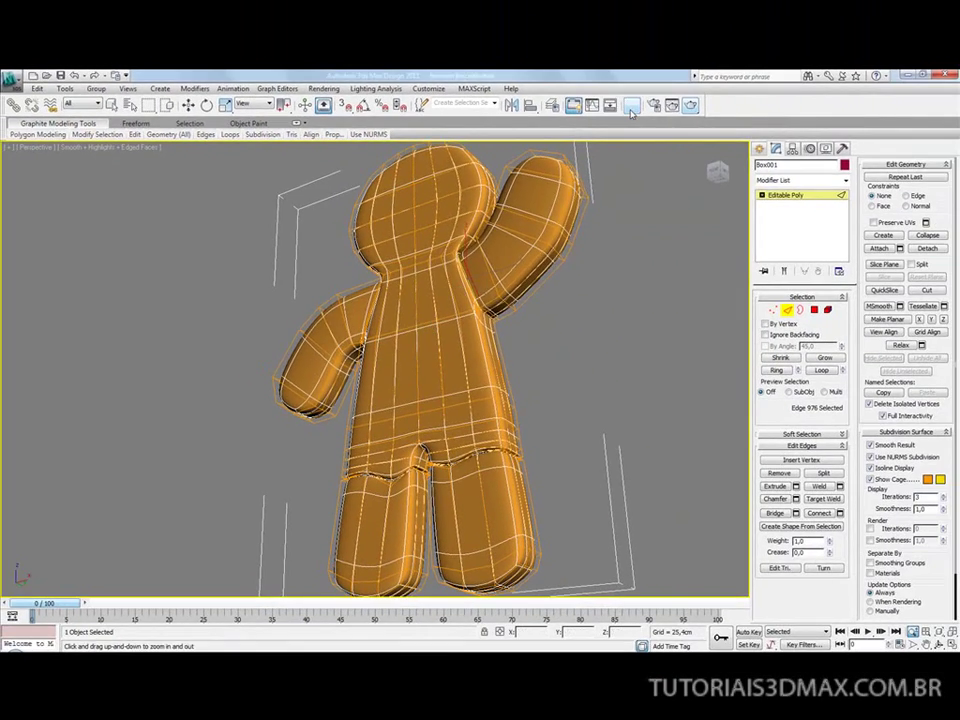
pyautogui.click(690, 106)
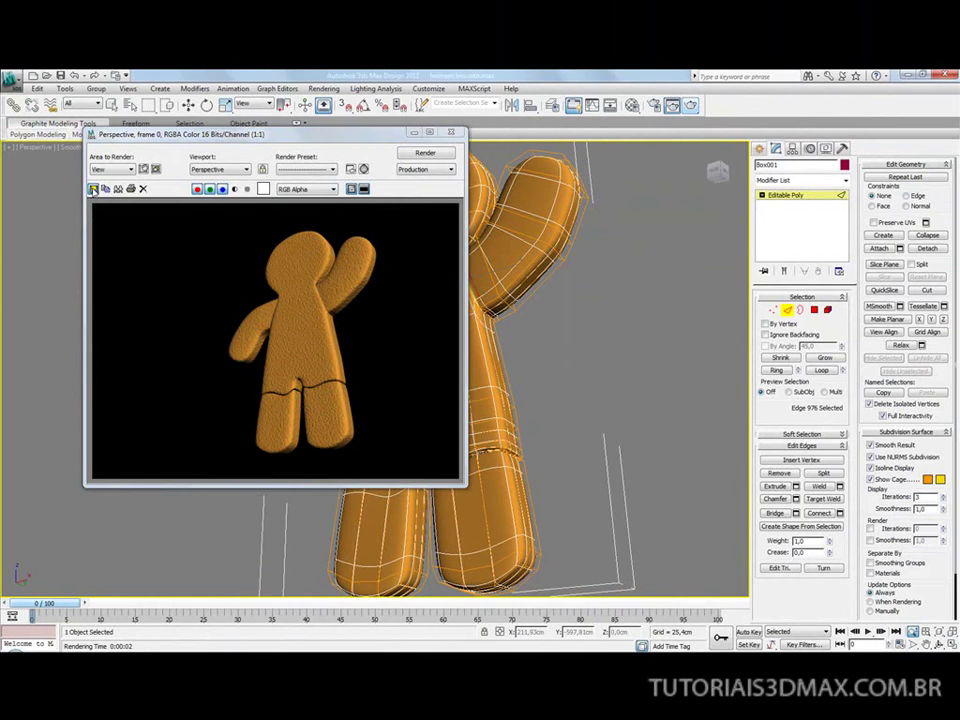
# Step: Save the angled render as a JPEG named homem biscoito 12 in the boneco biscoito folder at quality 100
pyautogui.click(93, 188)
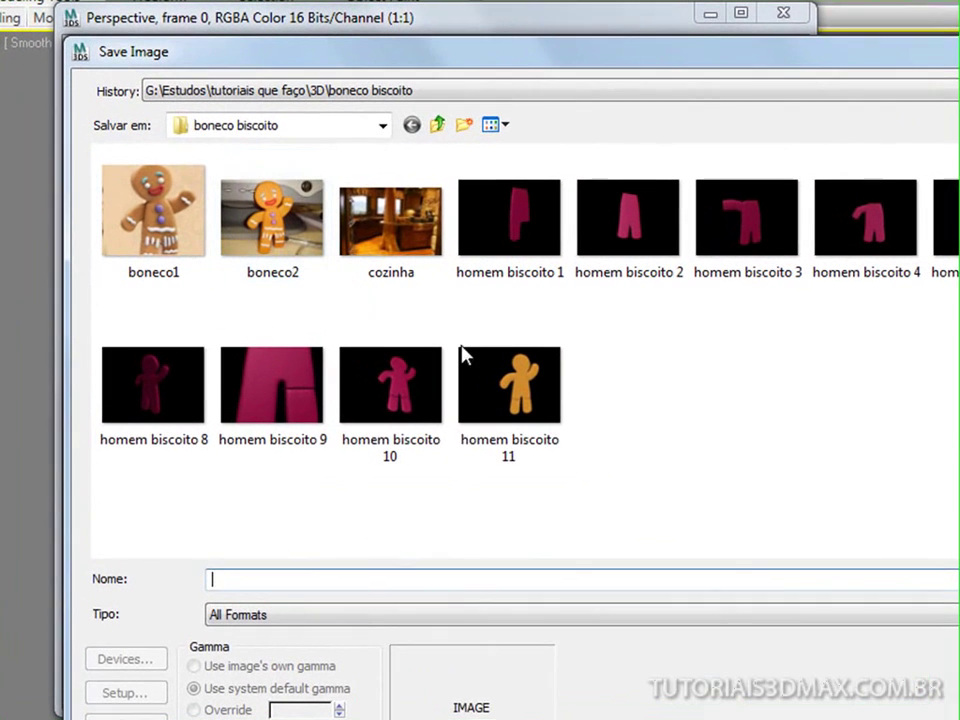
pyautogui.click(489, 388)
pyautogui.click(409, 575)
pyautogui.press('BackSpace')
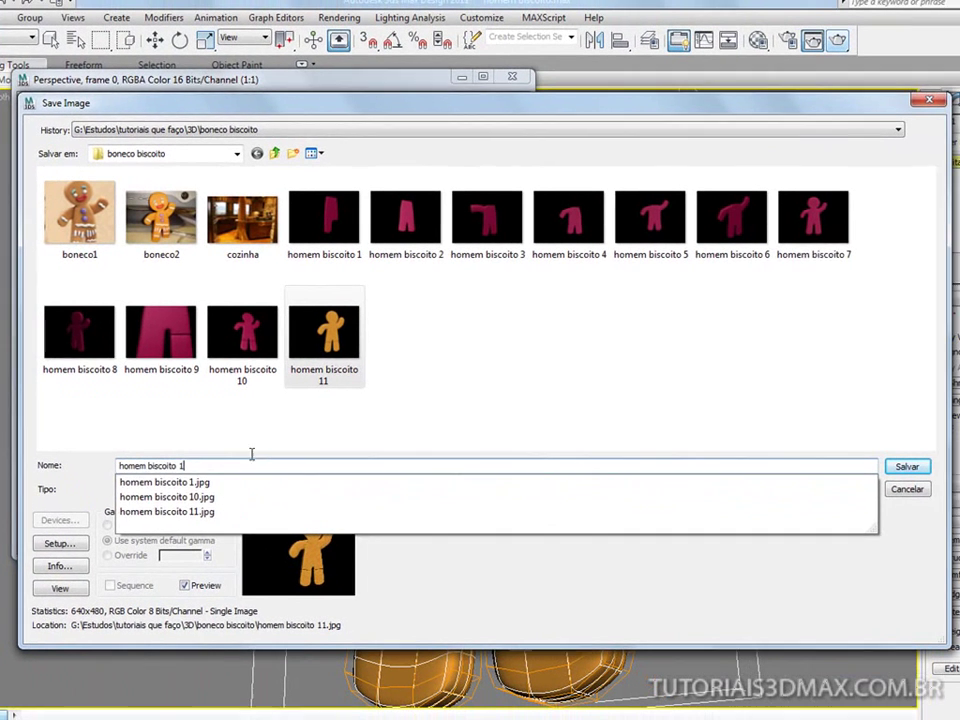
pyautogui.write('2')
pyautogui.press('Tab')
pyautogui.press('j')
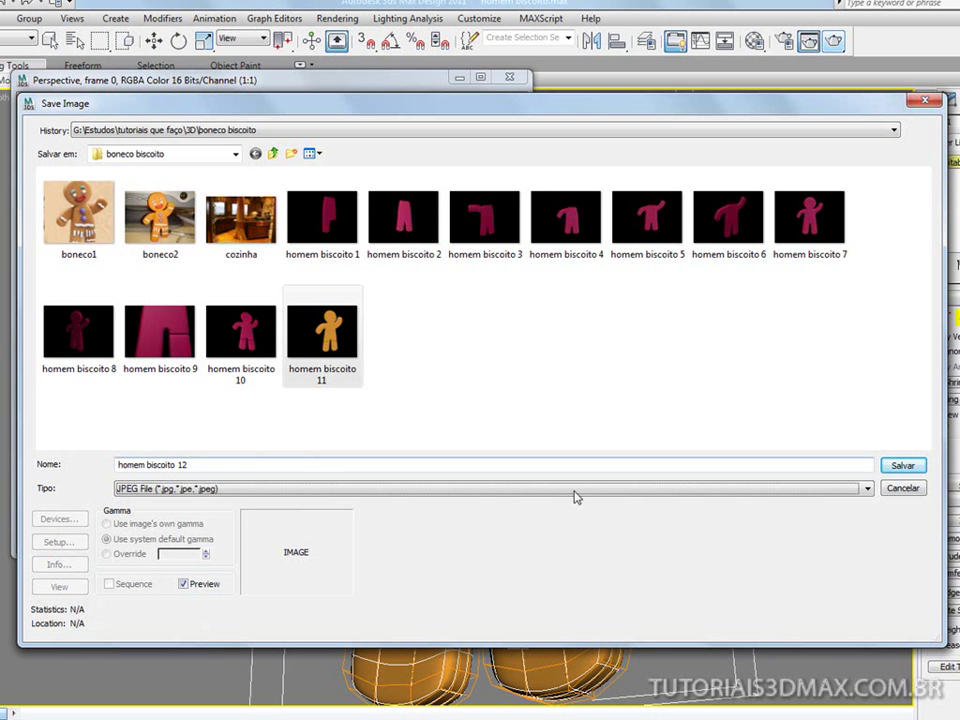
pyautogui.click(895, 467)
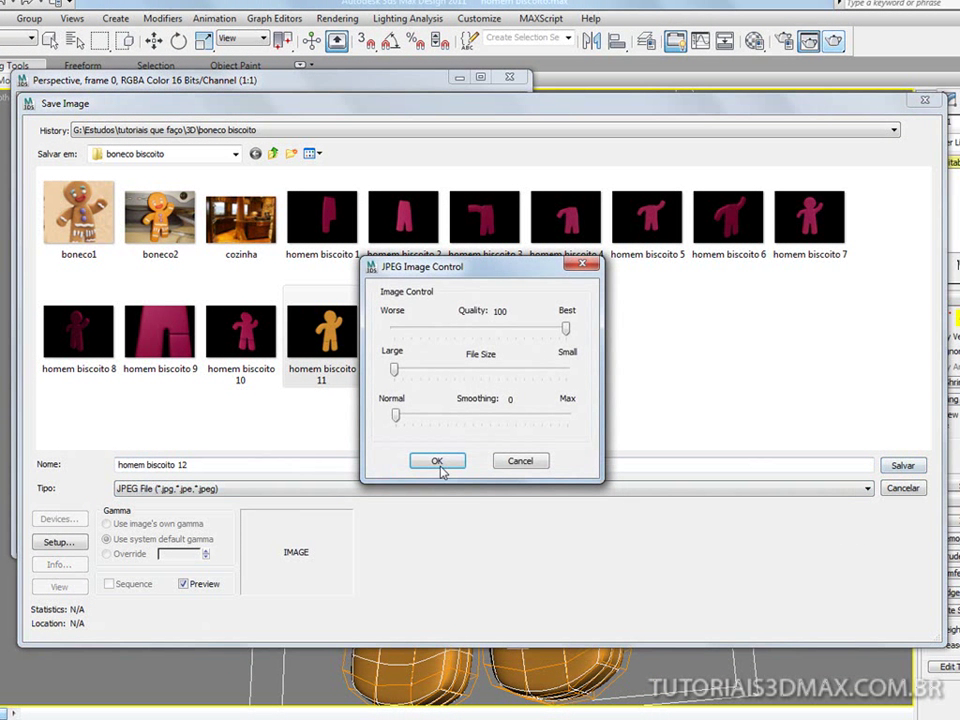
pyautogui.click(440, 466)
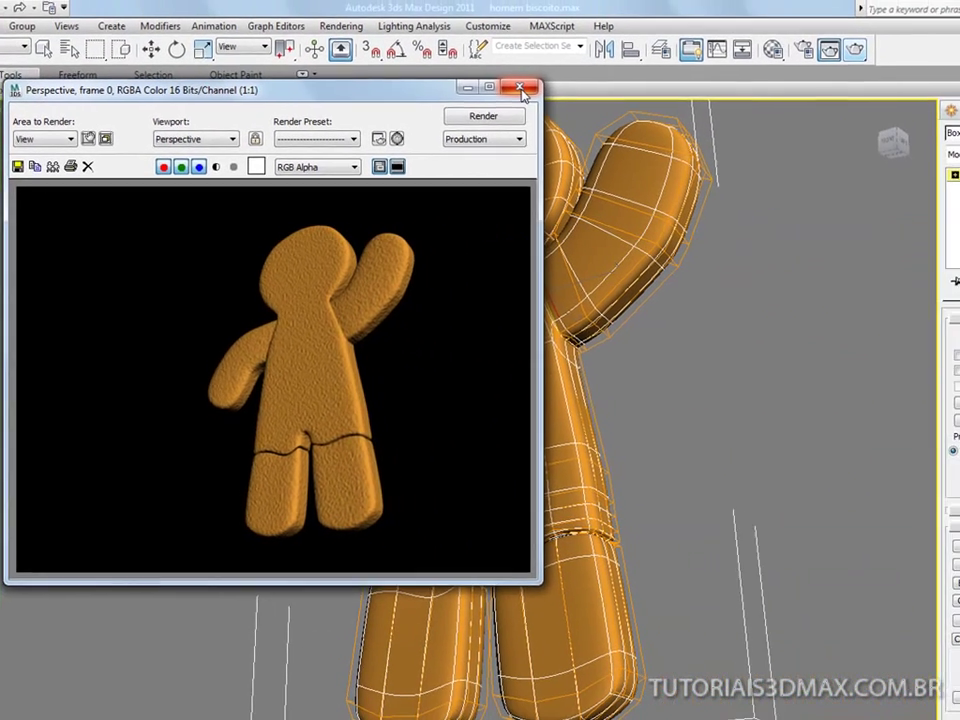
# Step: Switch to the boneco2 reference photo in Windows Photo Viewer to compare it with the render
pyautogui.hotkey('alt', 'Tab')
pyautogui.hotkey('alt', 'Tab')
pyautogui.hotkey('alt', 'Tab')
pyautogui.hotkey('alt', 'shift', 'Tab')
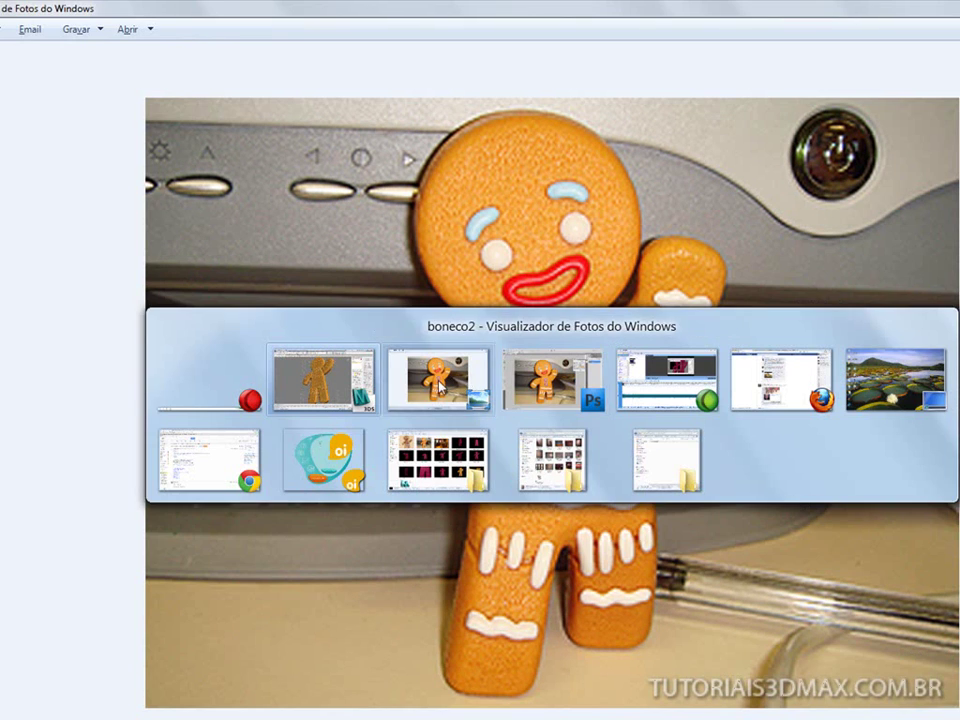